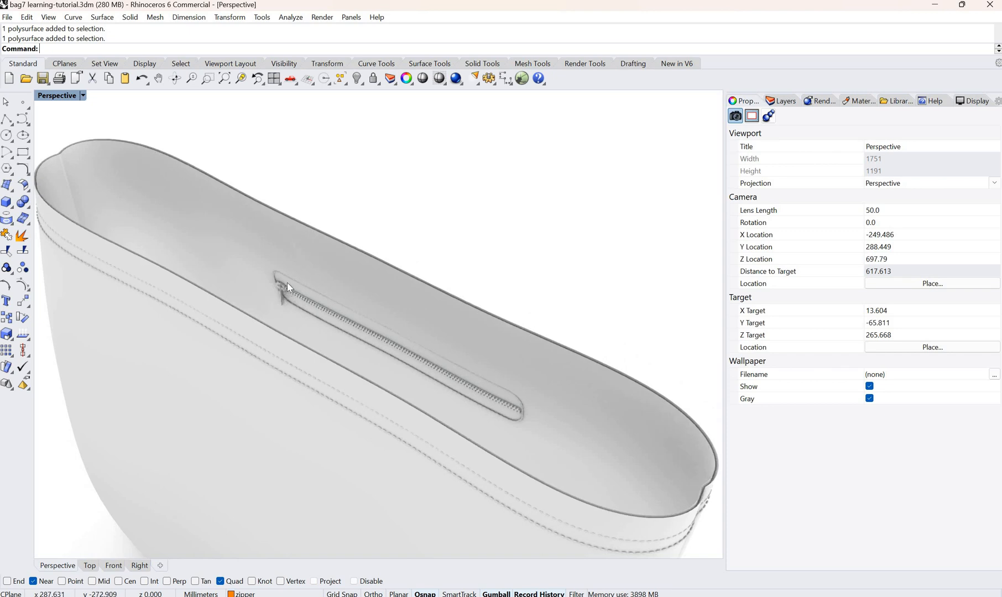
# Examine the finished zipper's teeth, puller and stitched opening on the bag's inner wall
pyautogui.scroll(8, 287, 284)
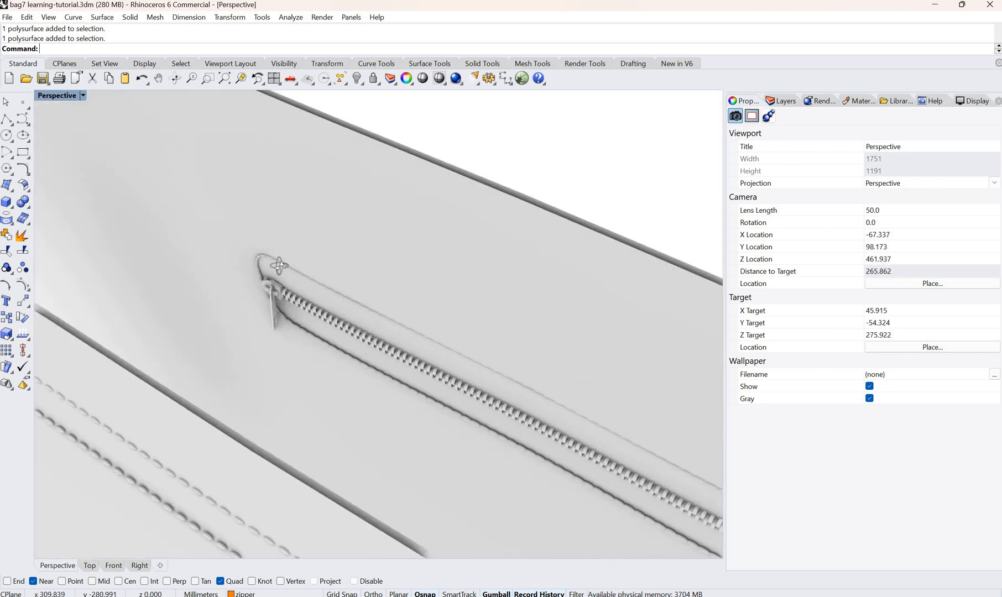
pyautogui.moveTo(279, 266); pyautogui.dragTo(289, 288, button='right')
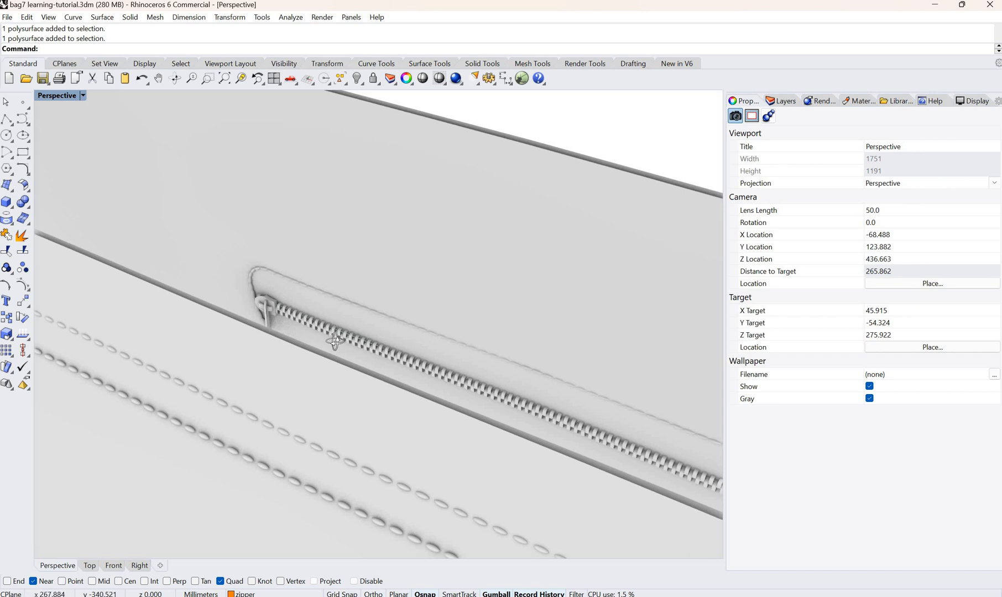
pyautogui.scroll(-1, 328, 317)
pyautogui.scroll(-1, 348, 339)
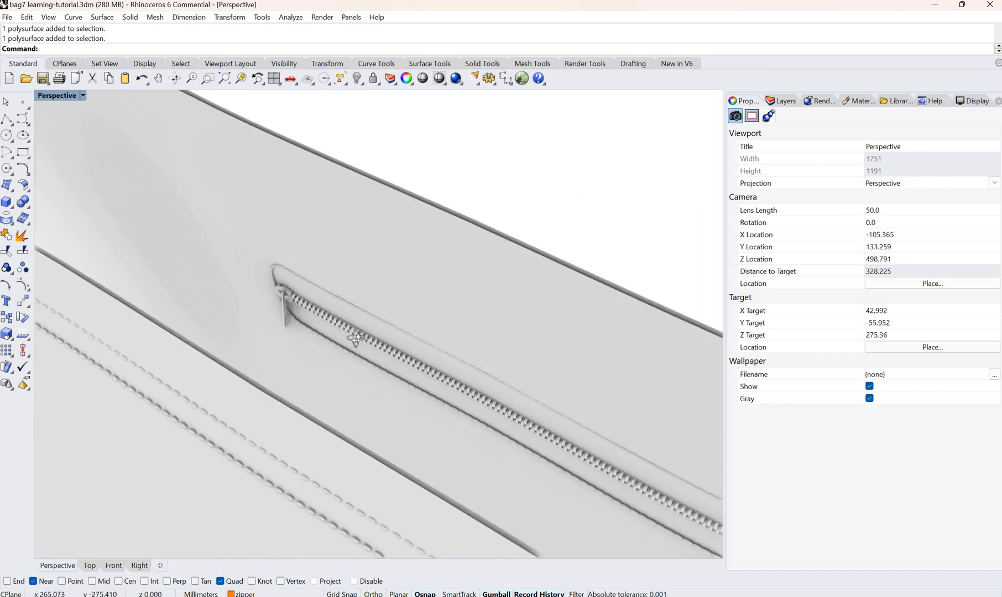
pyautogui.moveTo(347, 339); pyautogui.dragTo(293, 364, button='right')
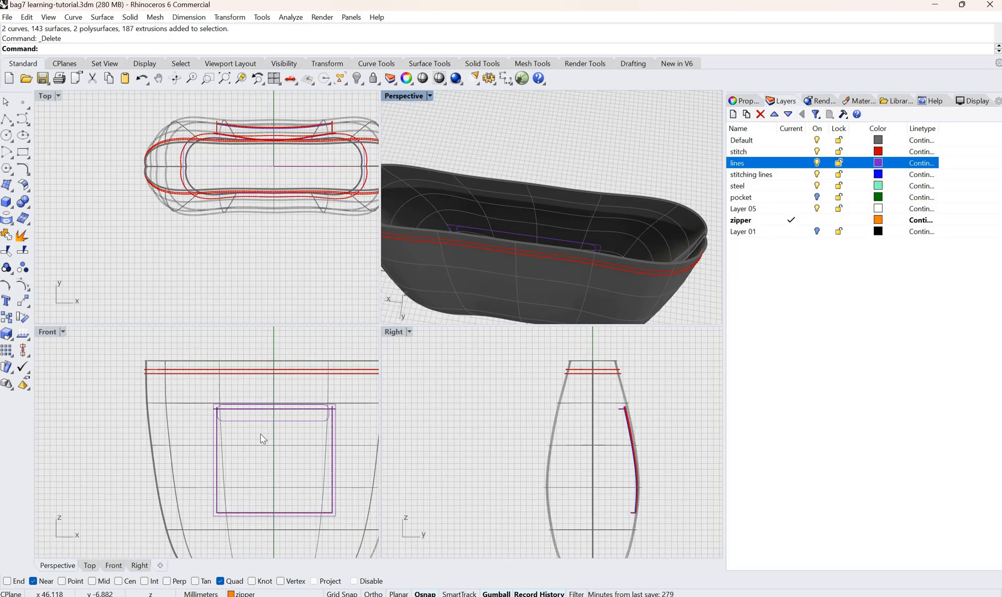
# Make the lines layer current and delete the existing rounded rectangle at the pocket's upper edge
pyautogui.scroll(2, 260, 435)
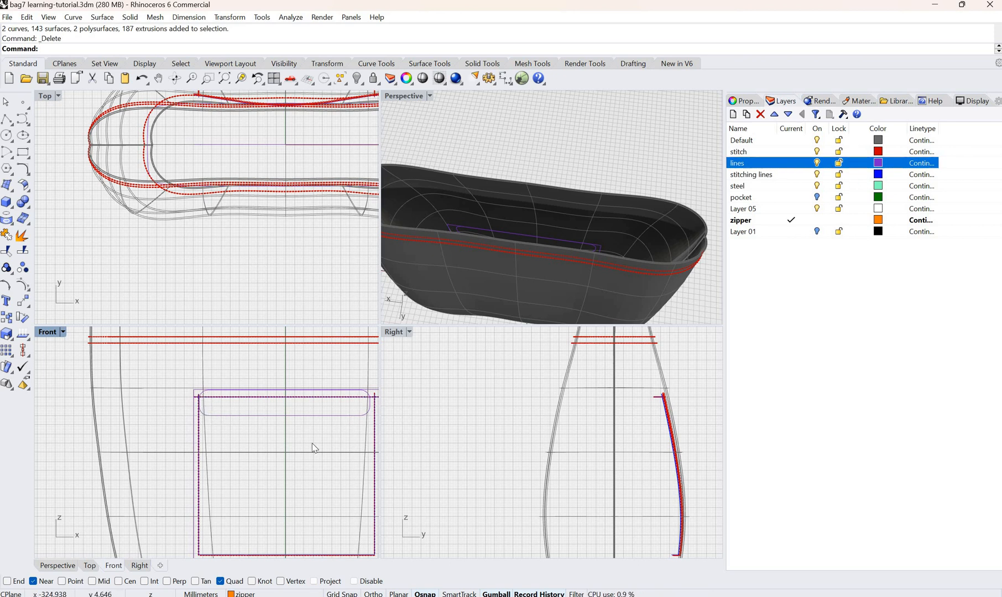
pyautogui.click(792, 164)
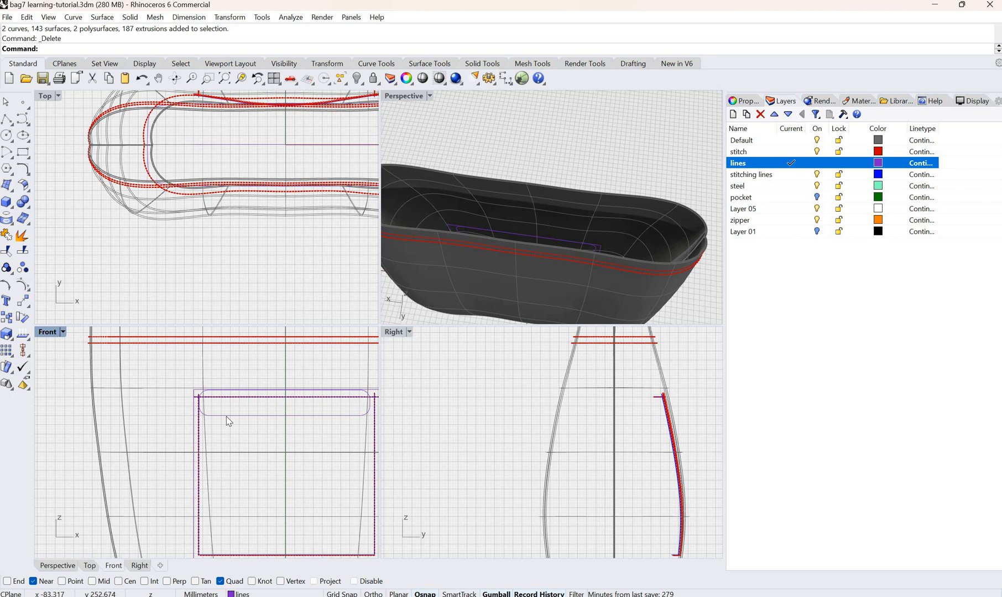
pyautogui.click(344, 421)
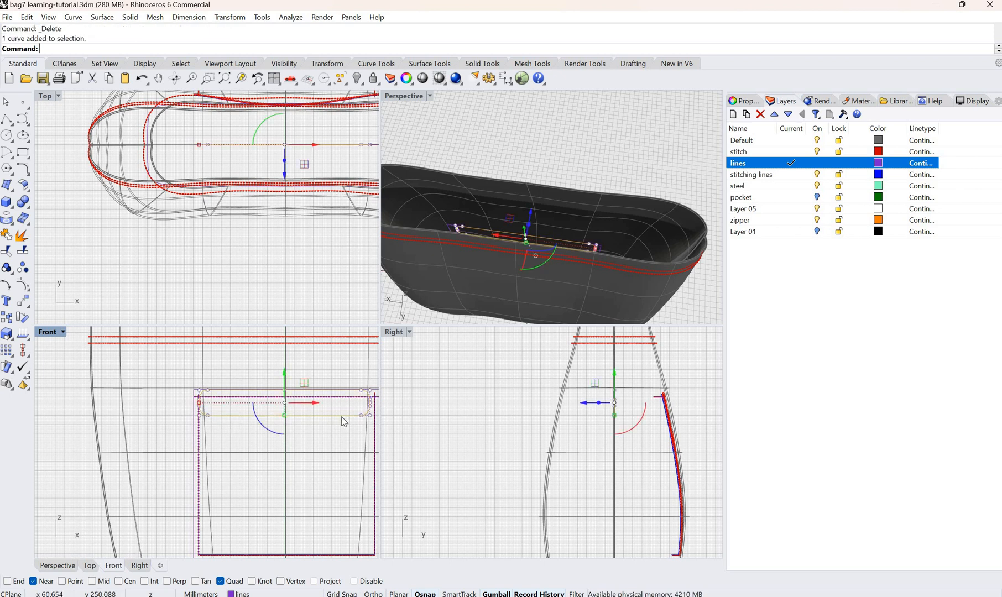
pyautogui.press('Delete')
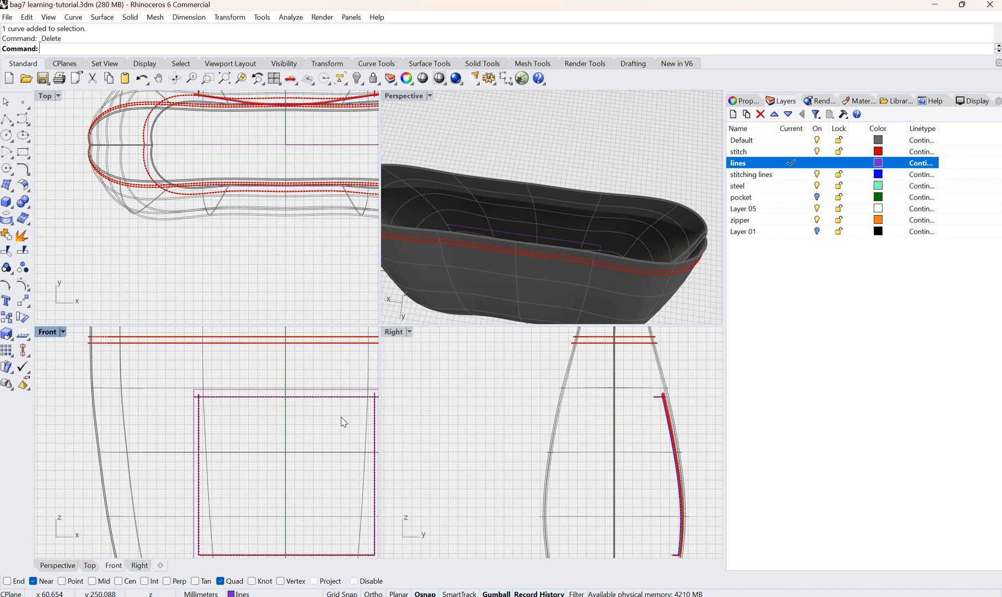
# Draw a rounded rectangle about 195 by 28 mm in the Front view, starting at the pocket outline's upper-left corner
pyautogui.click(26, 156)
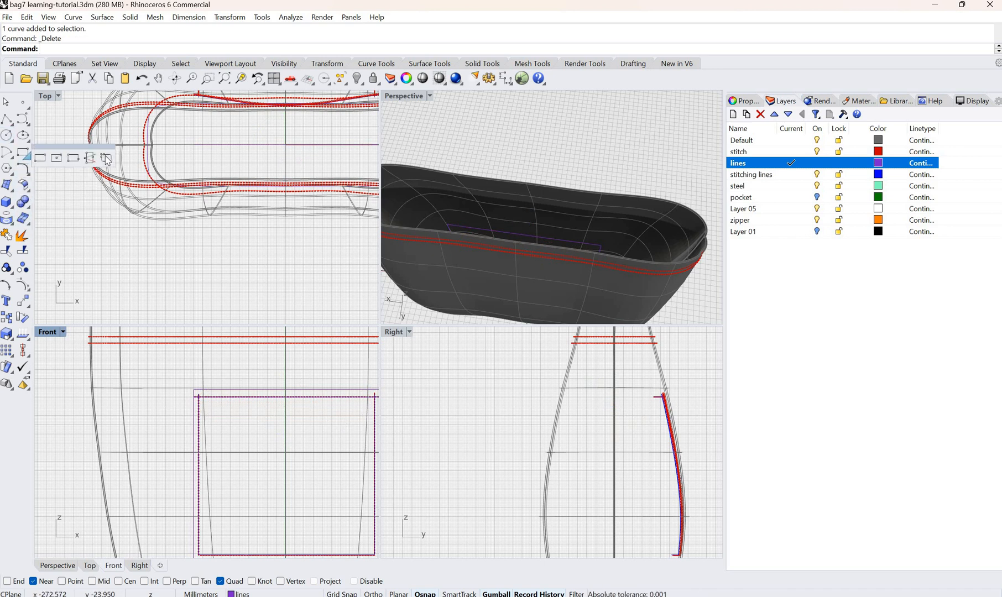
pyautogui.click(107, 160)
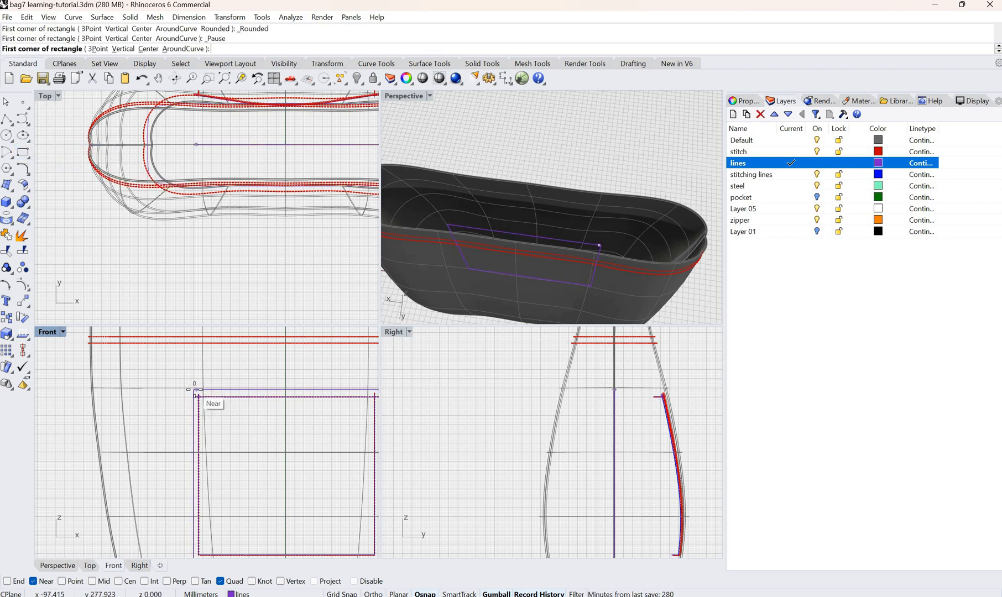
pyautogui.click(194, 390)
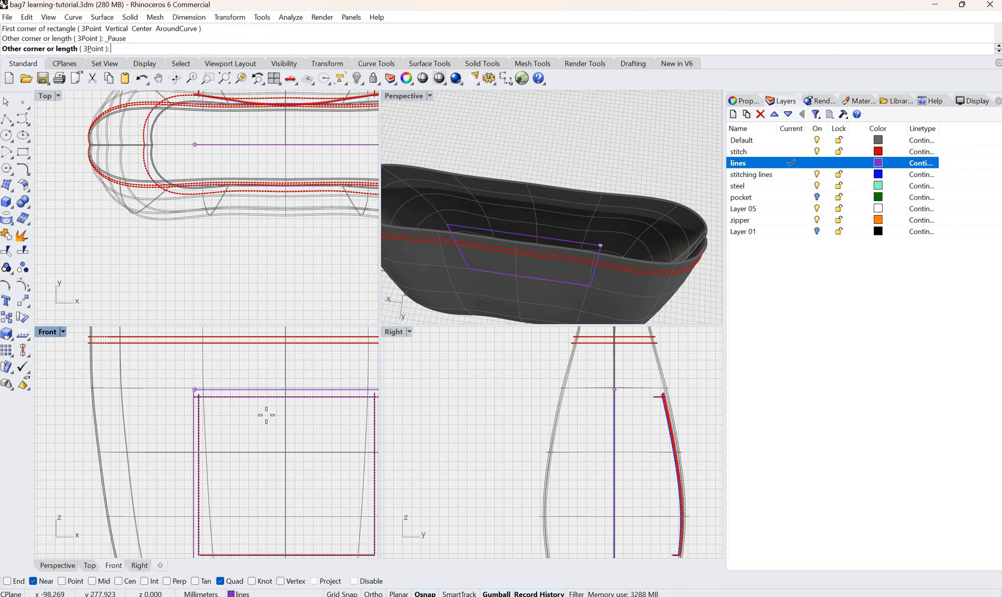
pyautogui.scroll(-5, 306, 410)
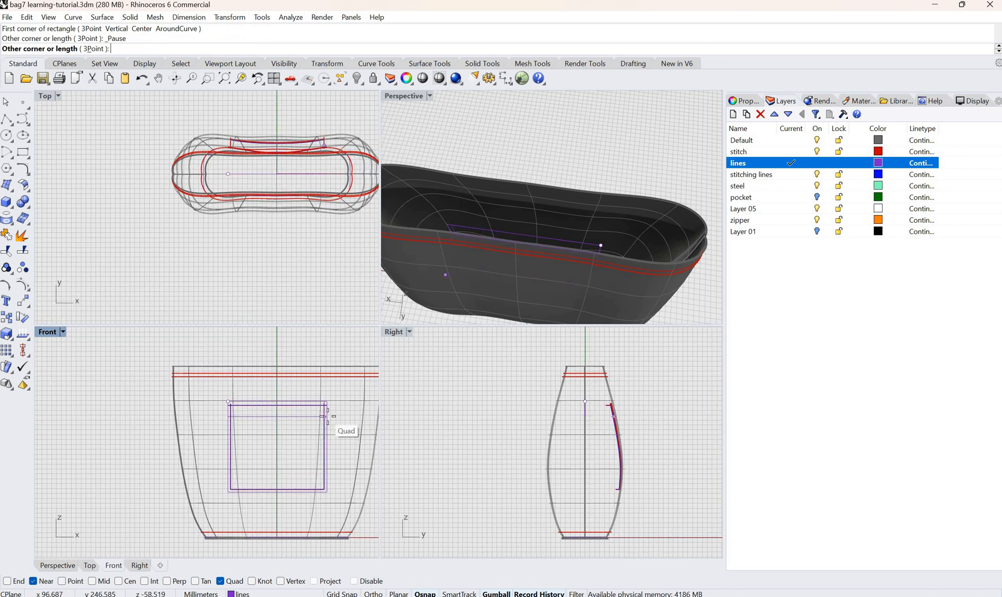
pyautogui.click(325, 415)
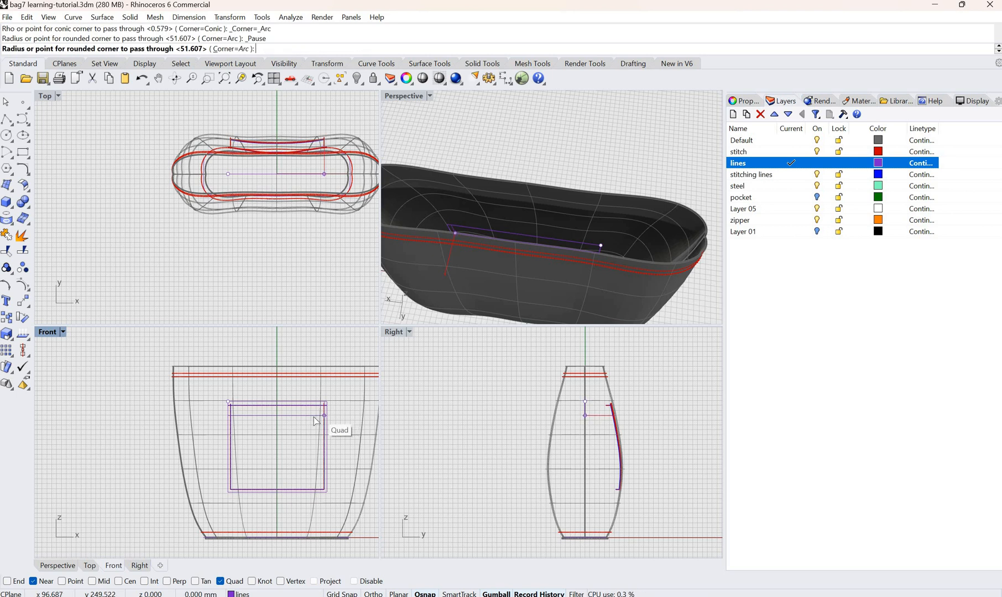
pyautogui.click(273, 426)
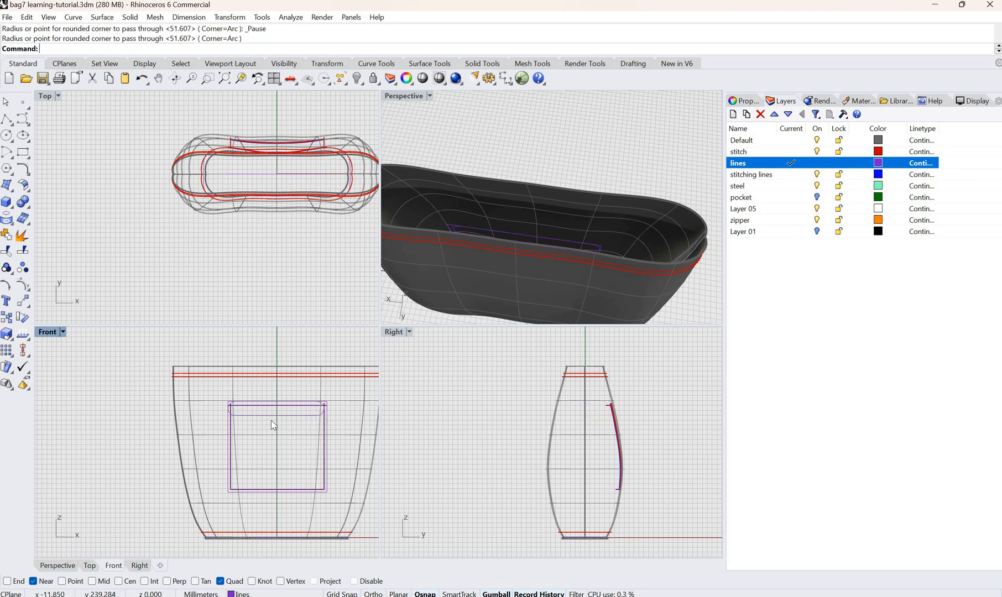
pyautogui.scroll(3, 271, 420)
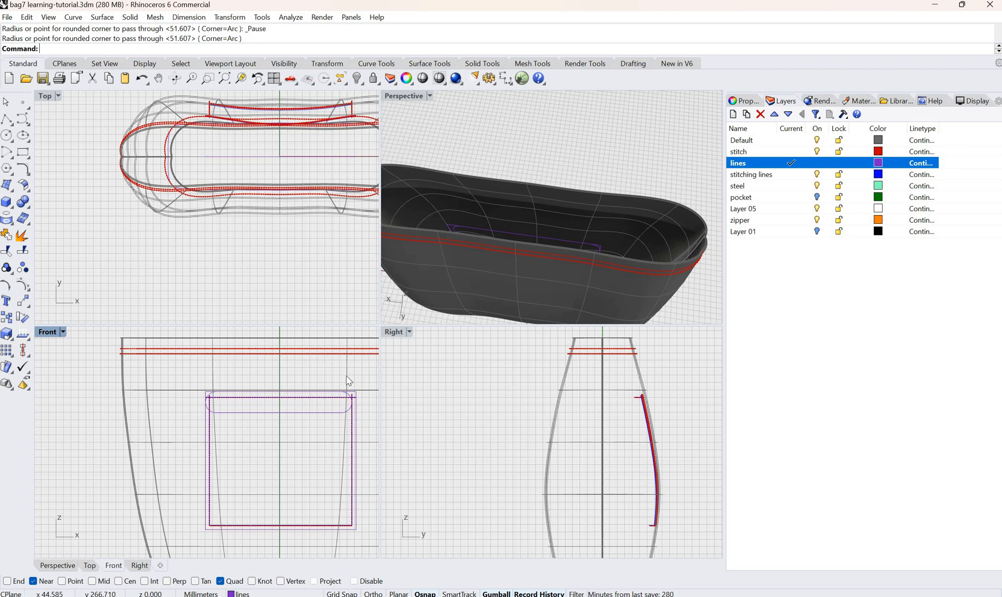
# Duplicate the bag body polysurface in place and check that two overlapping polysurfaces can be selected
pyautogui.moveTo(631, 170); pyautogui.dragTo(584, 212, button='right')
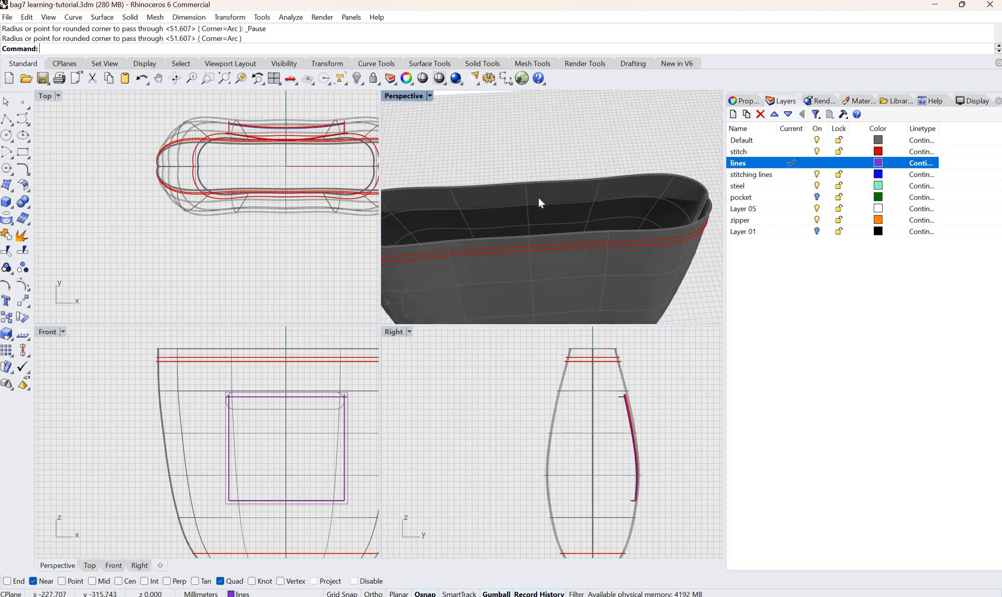
pyautogui.click(304, 417)
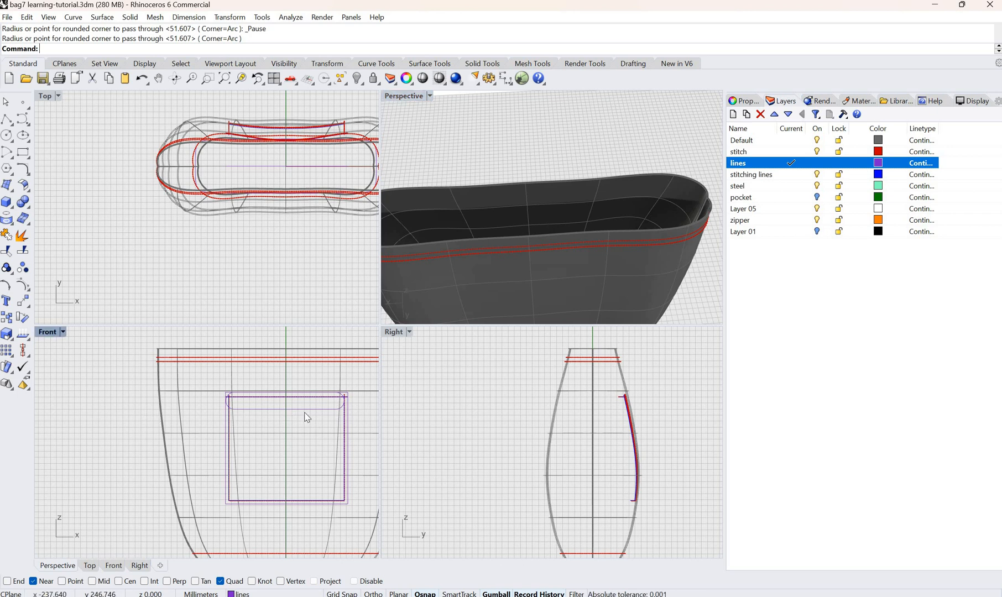
pyautogui.click(563, 202)
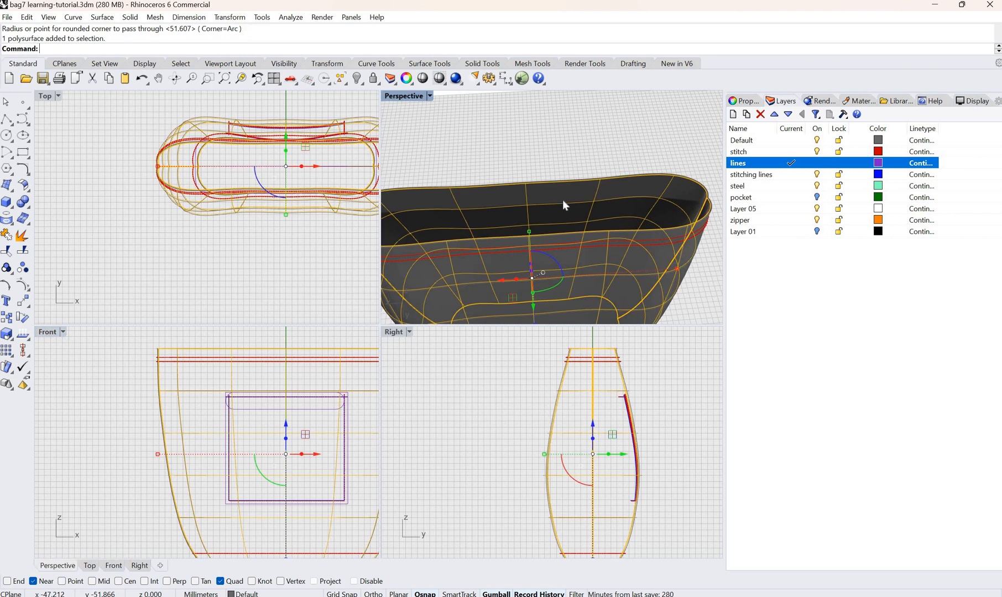
pyautogui.hotkey('ctrl', 'c')
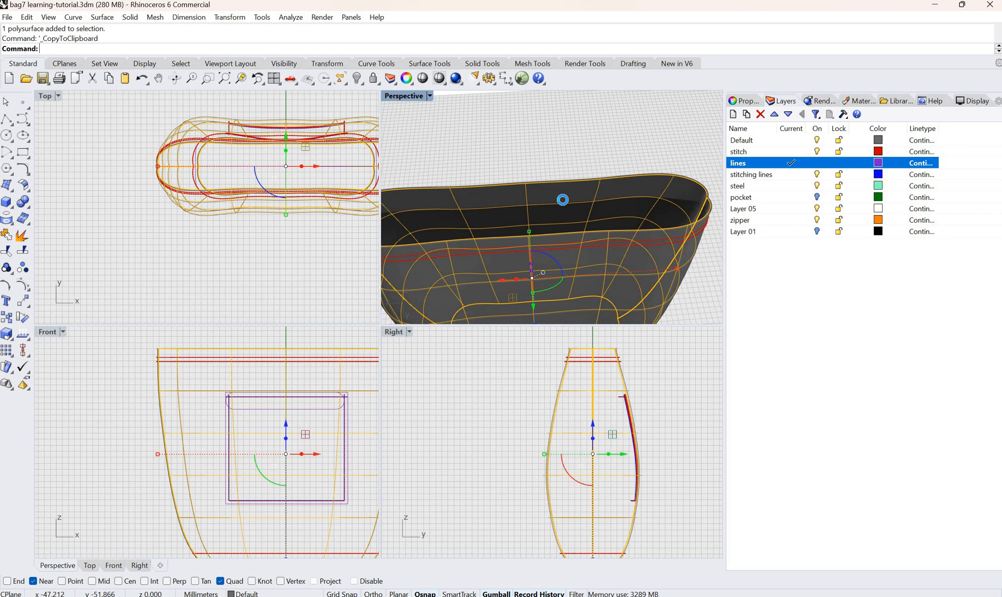
pyautogui.hotkey('ctrl', 'v')
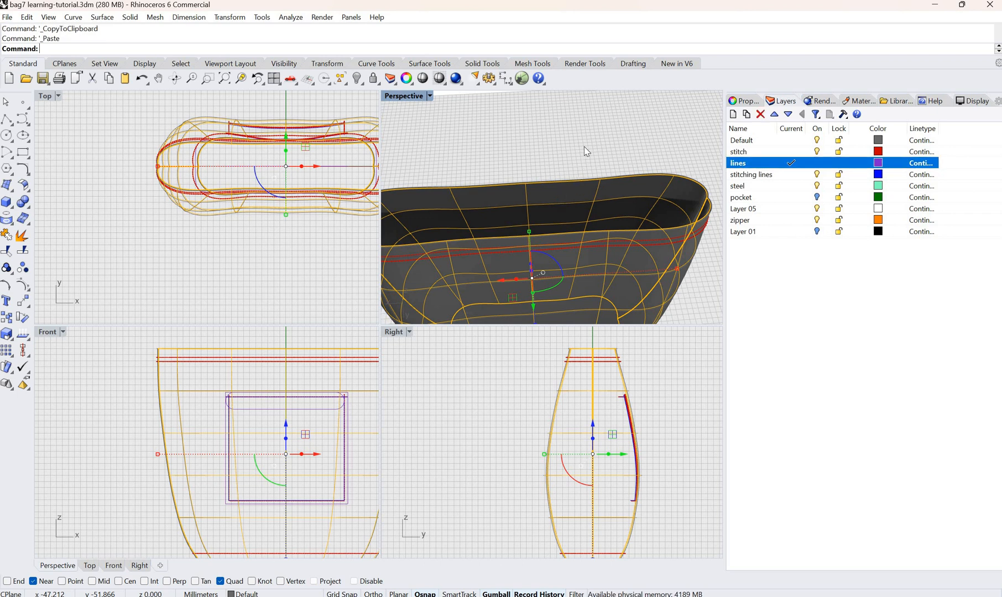
pyautogui.click(6, 103)
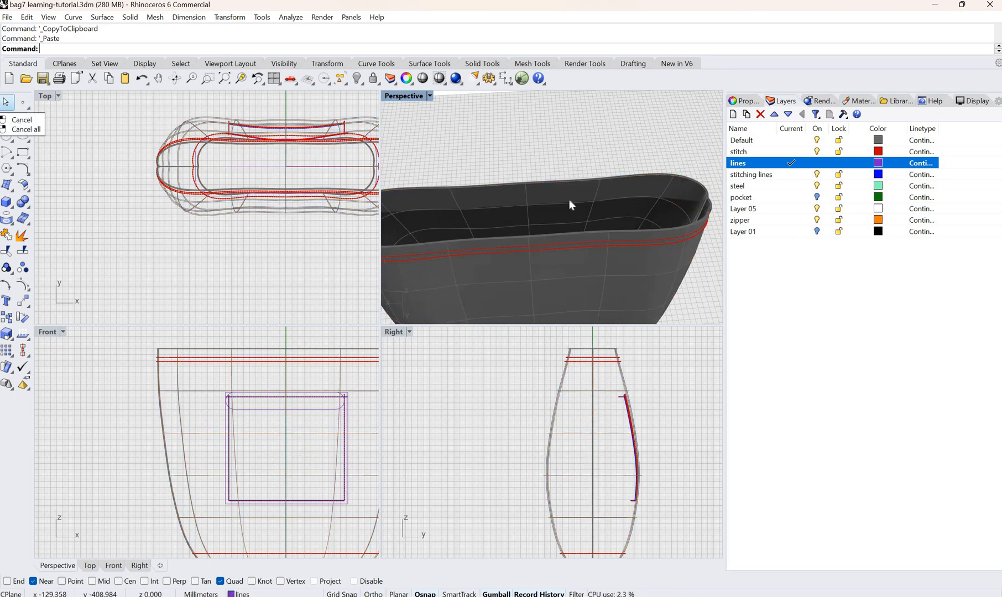
pyautogui.moveTo(561, 210)
pyautogui.mouseDown(button='right')
pyautogui.moveTo(560, 227)
pyautogui.moveTo(561, 214)
pyautogui.mouseUp(button='right')
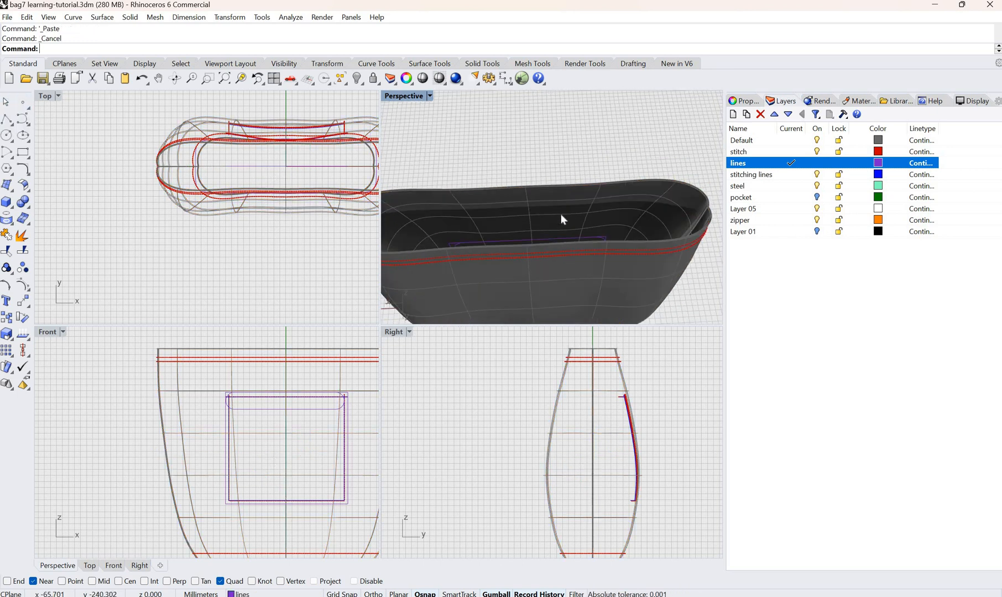
pyautogui.click(591, 235)
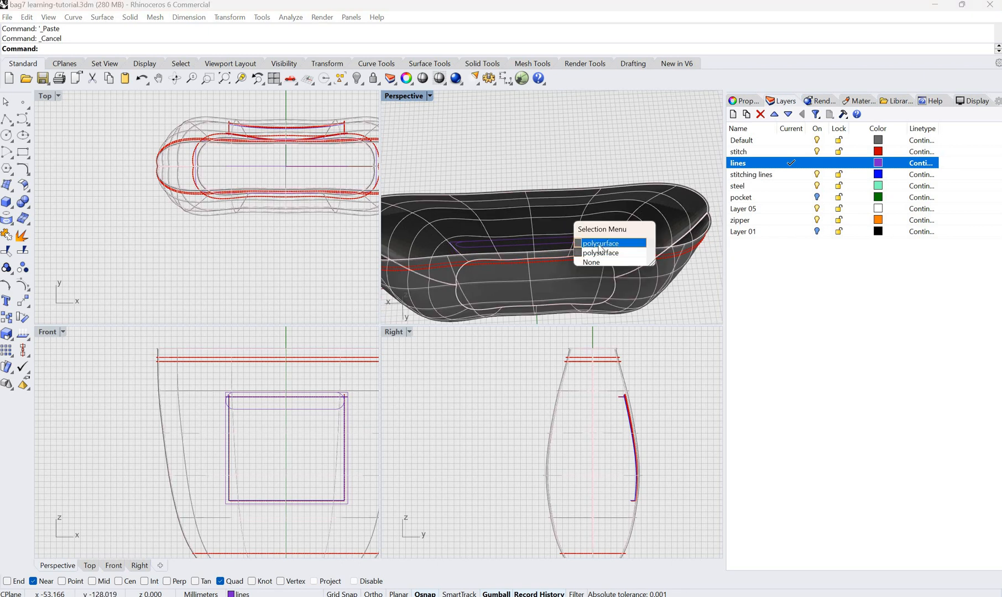
pyautogui.click(227, 272)
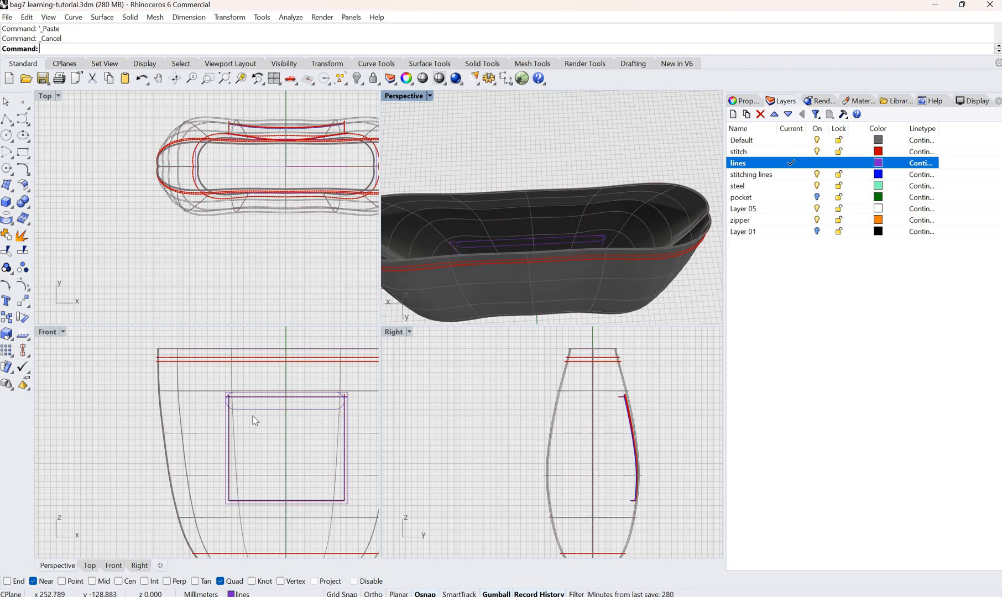
# Trim the bag's far inner wall in the Perspective view with the rounded rectangle as the cutting curve
pyautogui.click(299, 415)
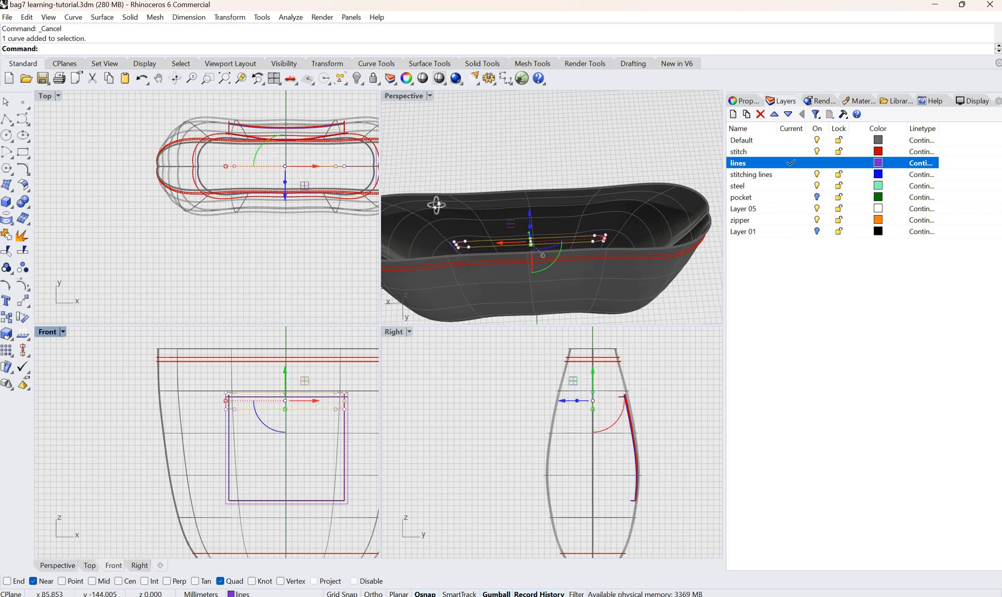
pyautogui.moveTo(410, 202); pyautogui.dragTo(608, 243, button='right')
pyautogui.moveTo(581, 177); pyautogui.dragTo(529, 165, button='right')
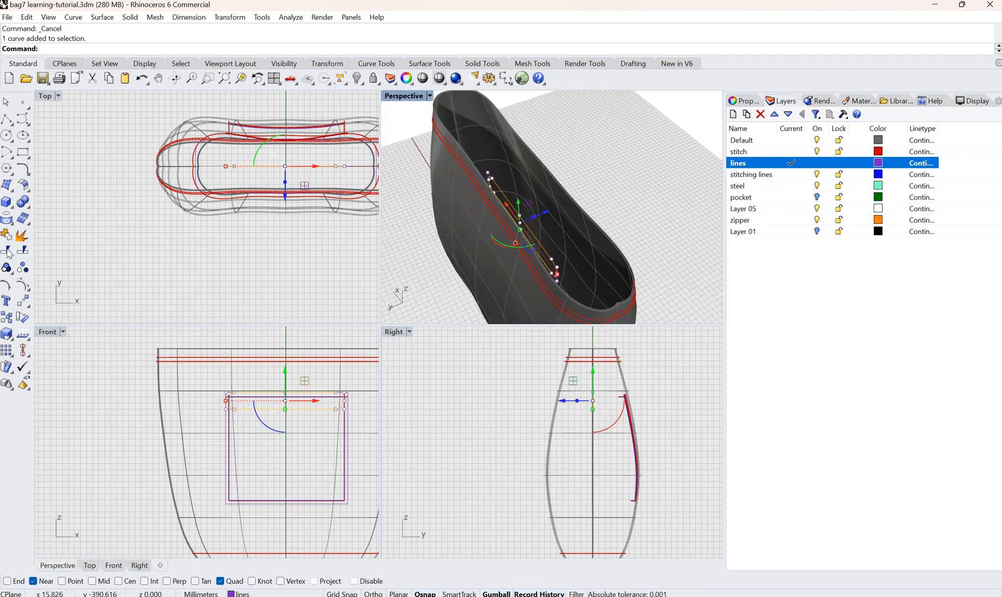
pyautogui.hotkey('ctrl', 't')
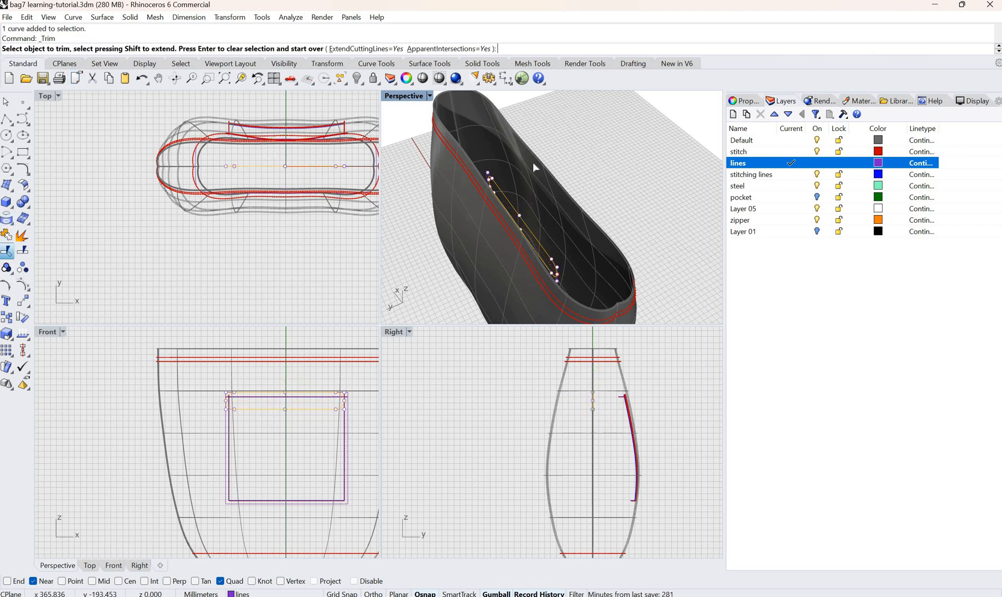
pyautogui.click(532, 162)
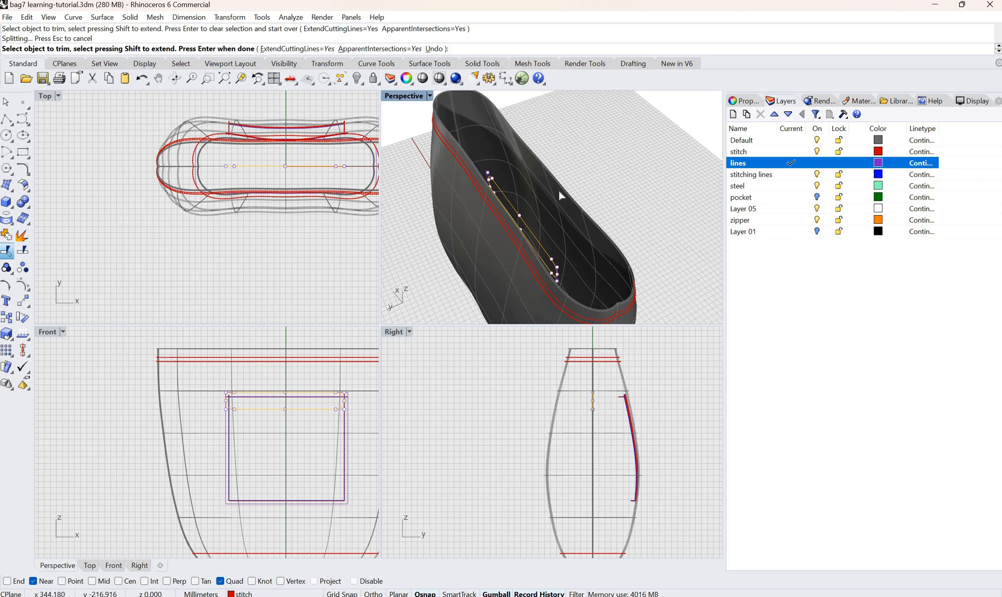
pyautogui.press('Return')
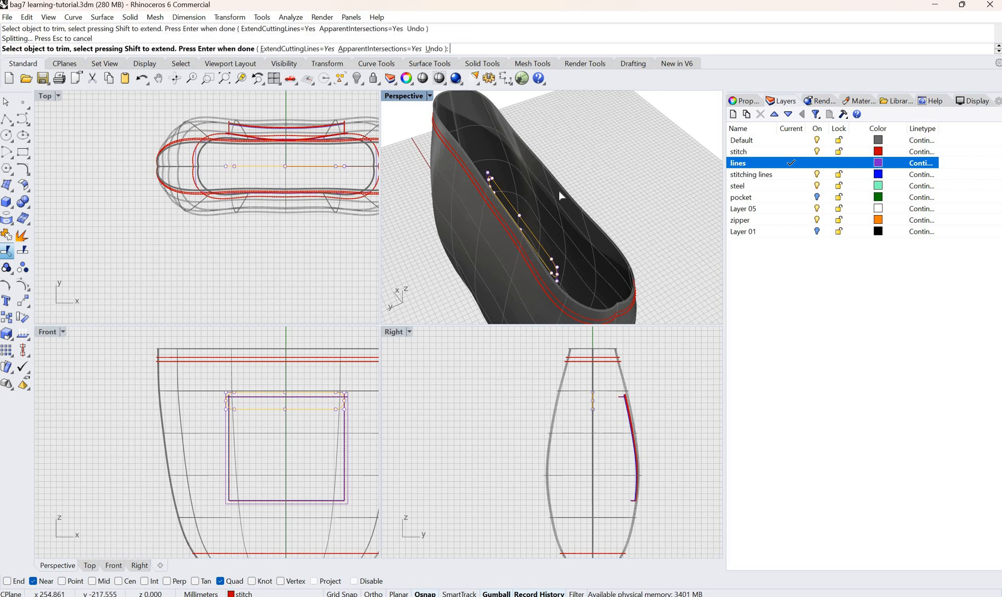
# Trim the far wall of the overlapping bag body polysurfaces again, using the rounded rectangle as the cutting curve
pyautogui.moveTo(561, 196); pyautogui.dragTo(255, 418, button='right')
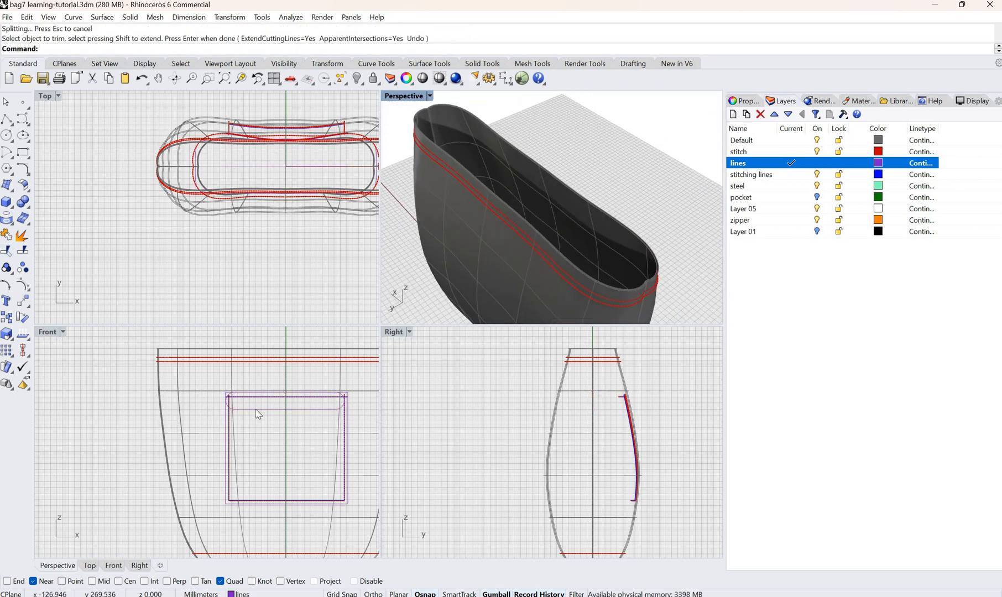
pyautogui.click(328, 410)
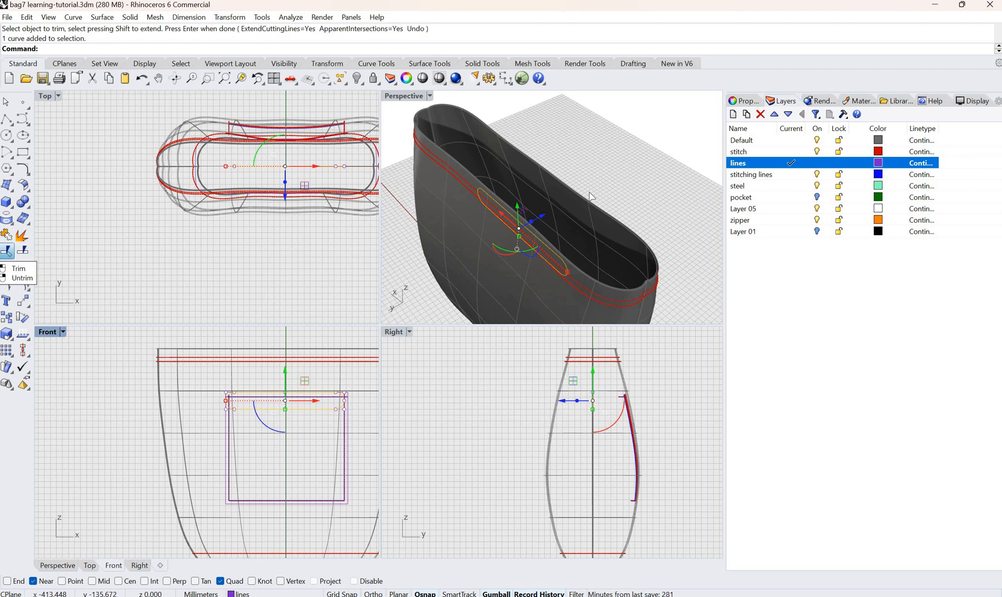
pyautogui.click(7, 251)
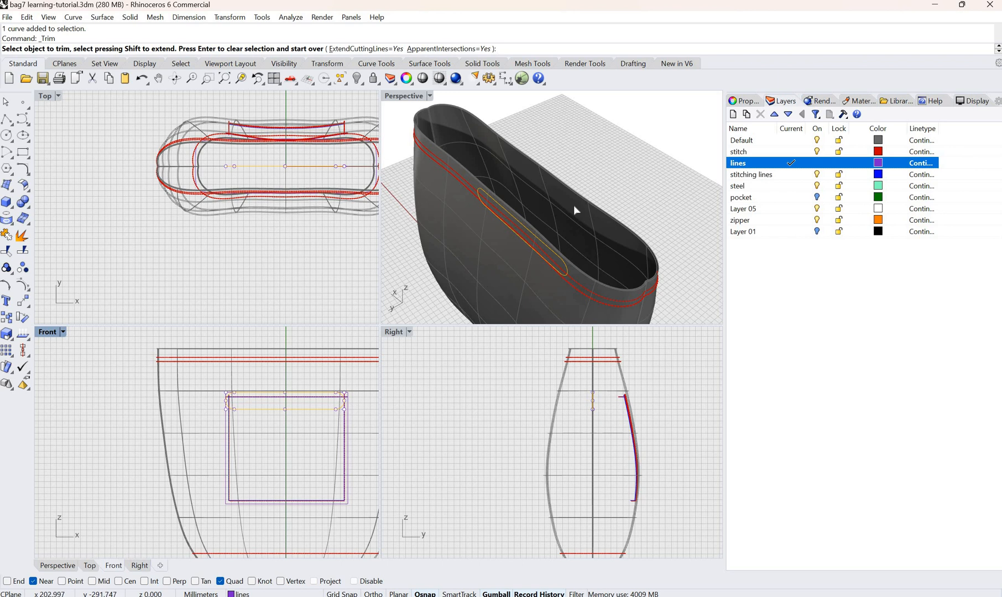
pyautogui.click(575, 203)
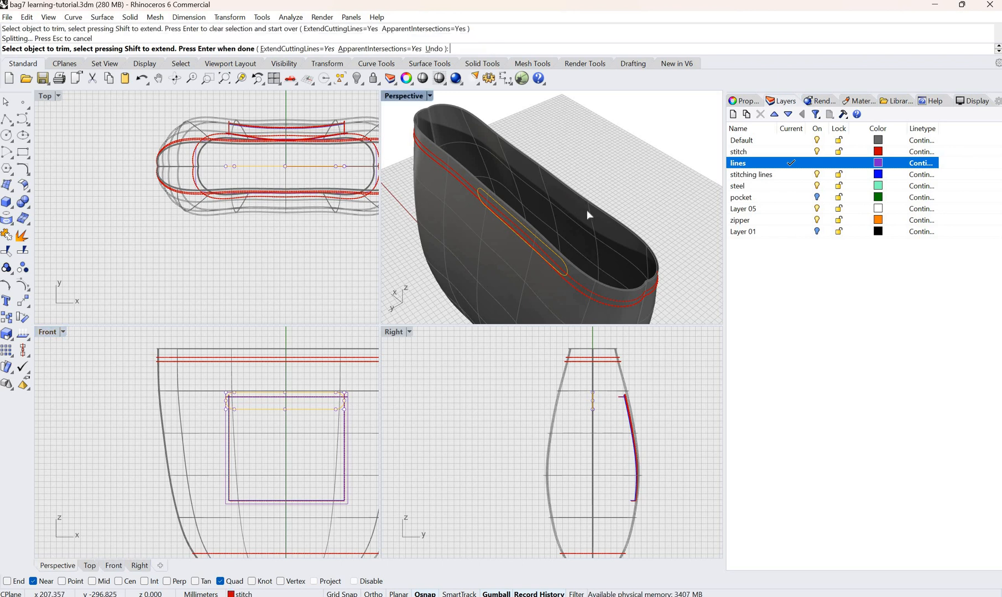
pyautogui.click(618, 241)
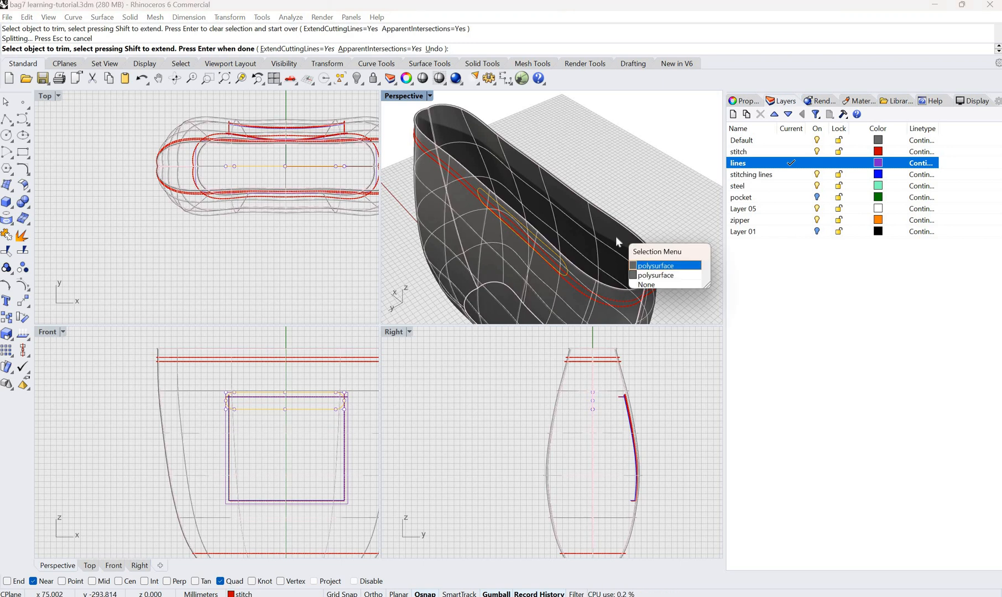
pyautogui.click(643, 266)
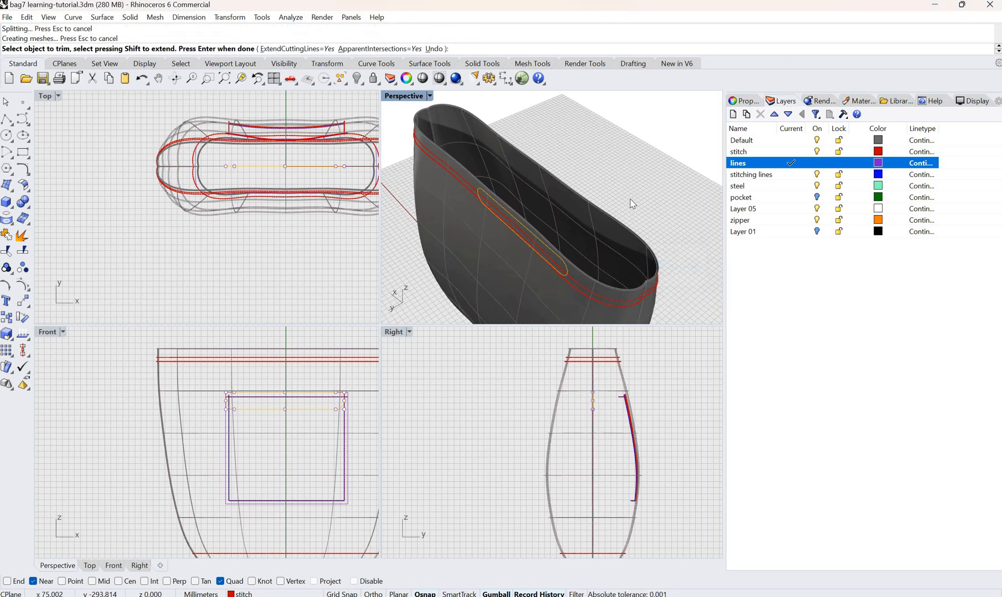
pyautogui.moveTo(528, 232); pyautogui.dragTo(622, 226, button='right')
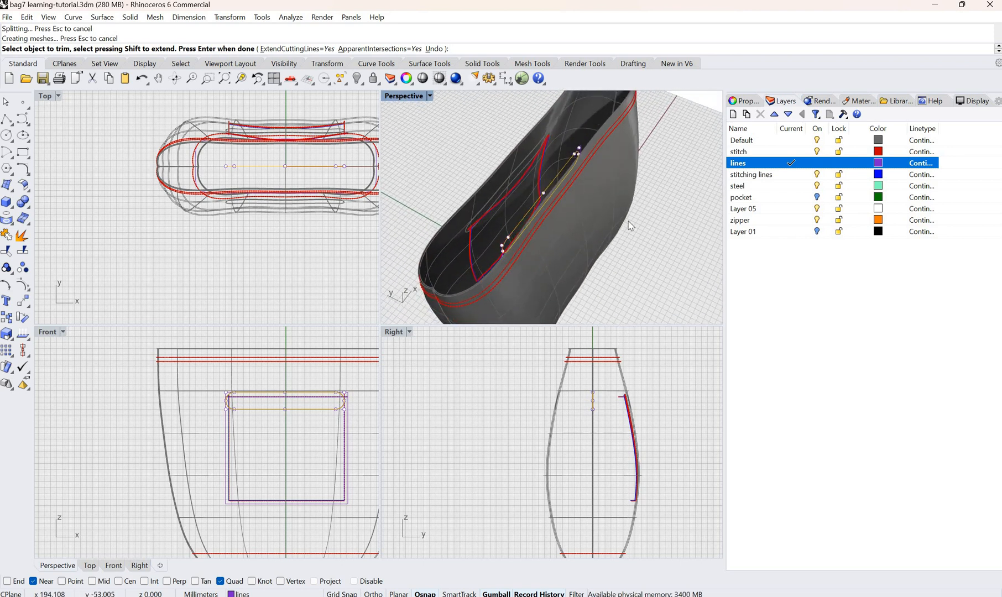
pyautogui.press('Return')
pyautogui.press('Escape')
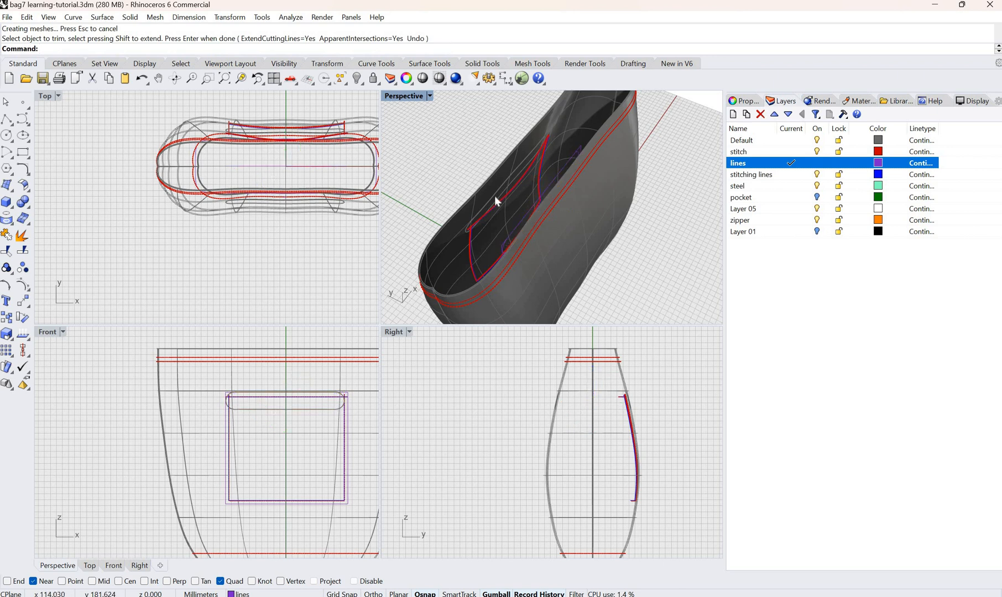
# Delete the small slot-shaped surface left on the wall that carries the red pocket outline
pyautogui.click(496, 202)
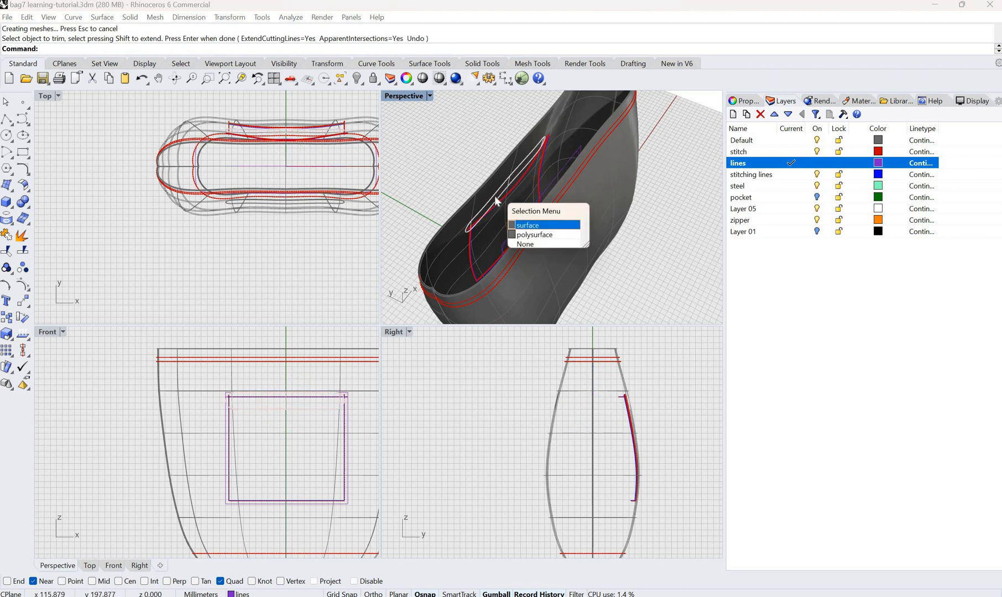
pyautogui.click(520, 224)
pyautogui.press('Delete')
# Examine the overlapping rounded rectangle curve and slot surface in the Front and Perspective views
pyautogui.moveTo(649, 201); pyautogui.dragTo(525, 260, button='right')
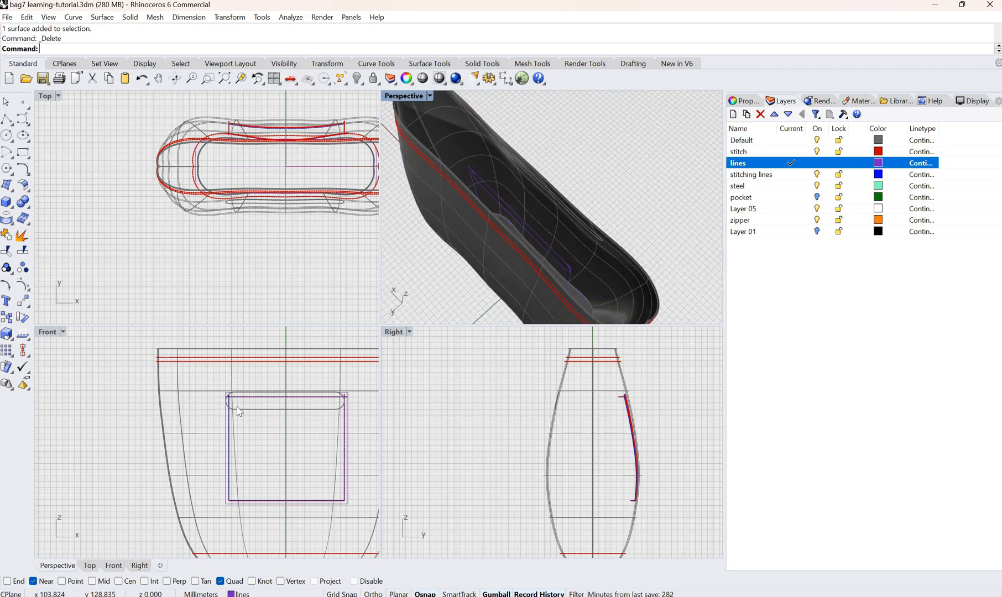
pyautogui.click(297, 398)
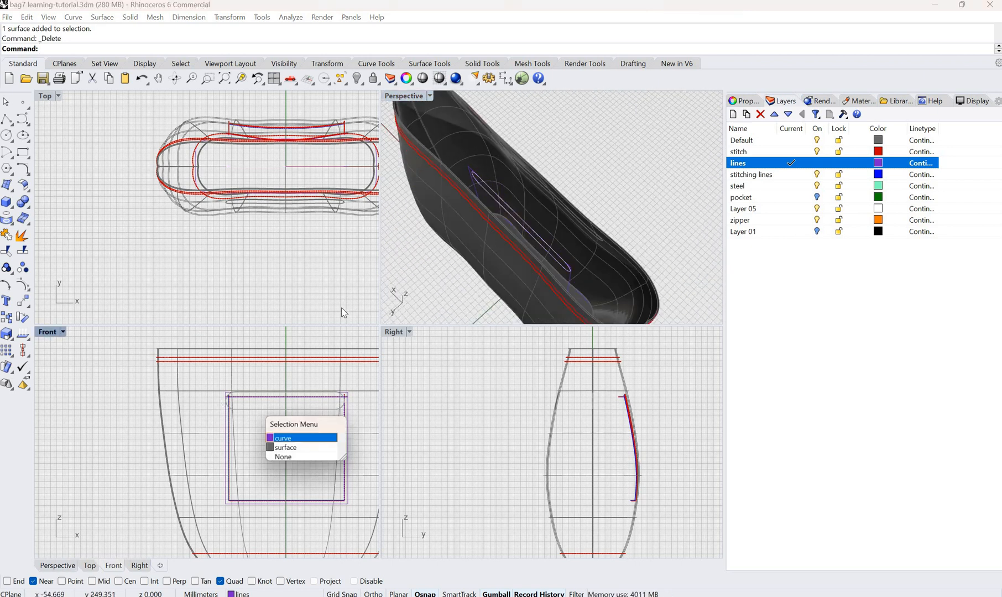
pyautogui.click(830, 51)
pyautogui.click(342, 288)
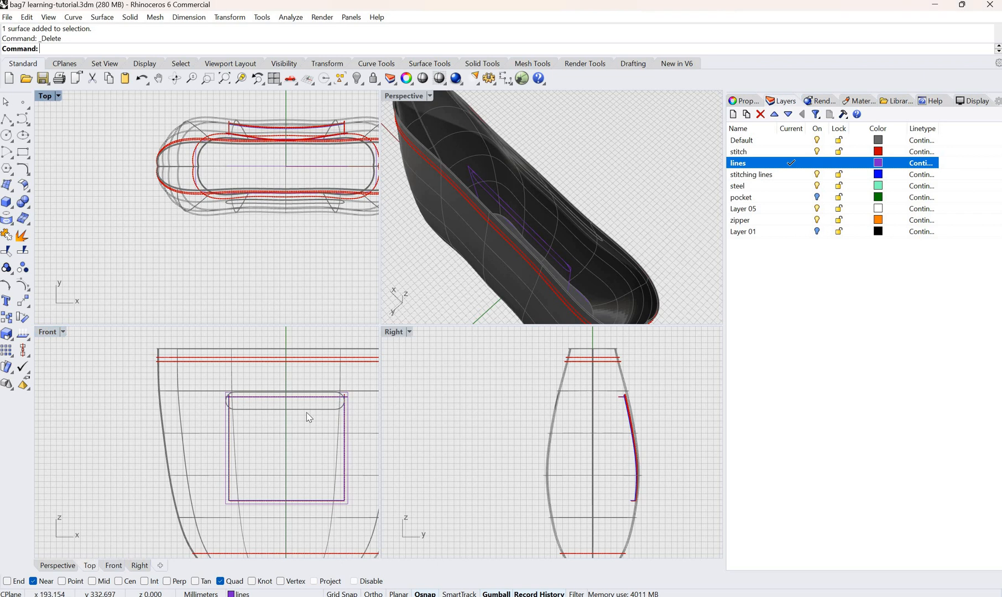
pyautogui.scroll(2, 325, 411)
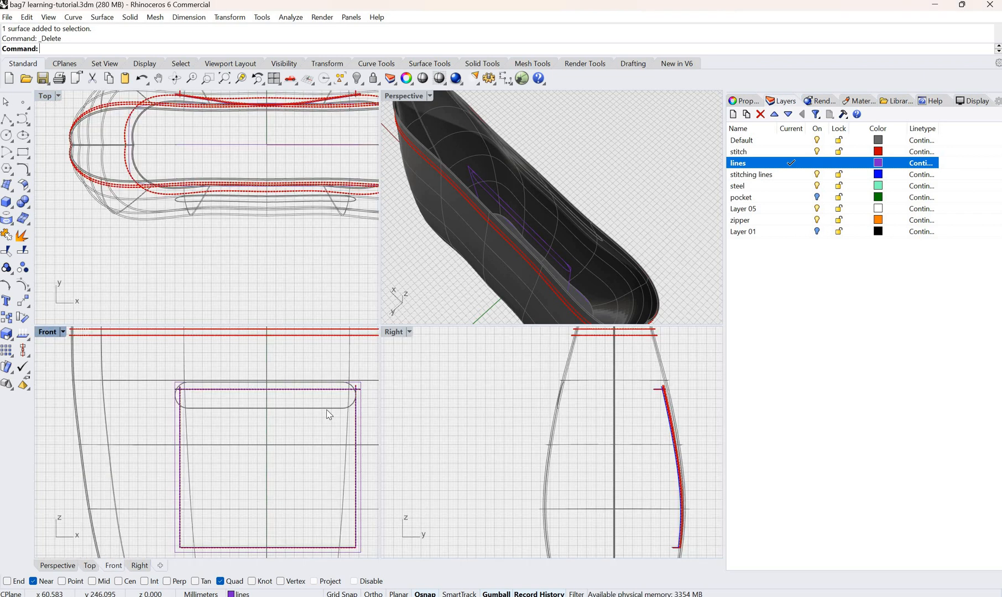
pyautogui.click(335, 412)
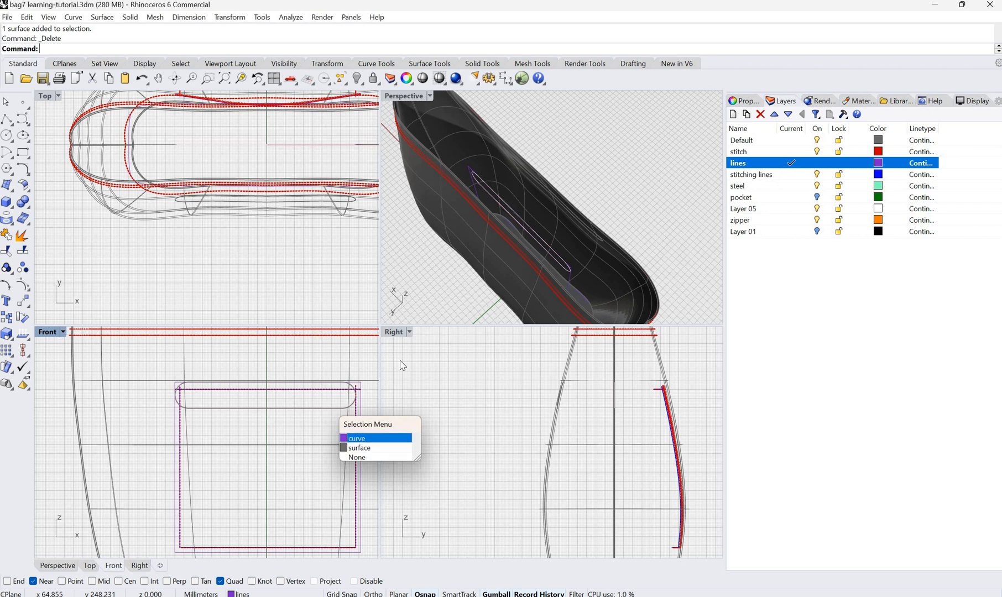
pyautogui.press('Escape')
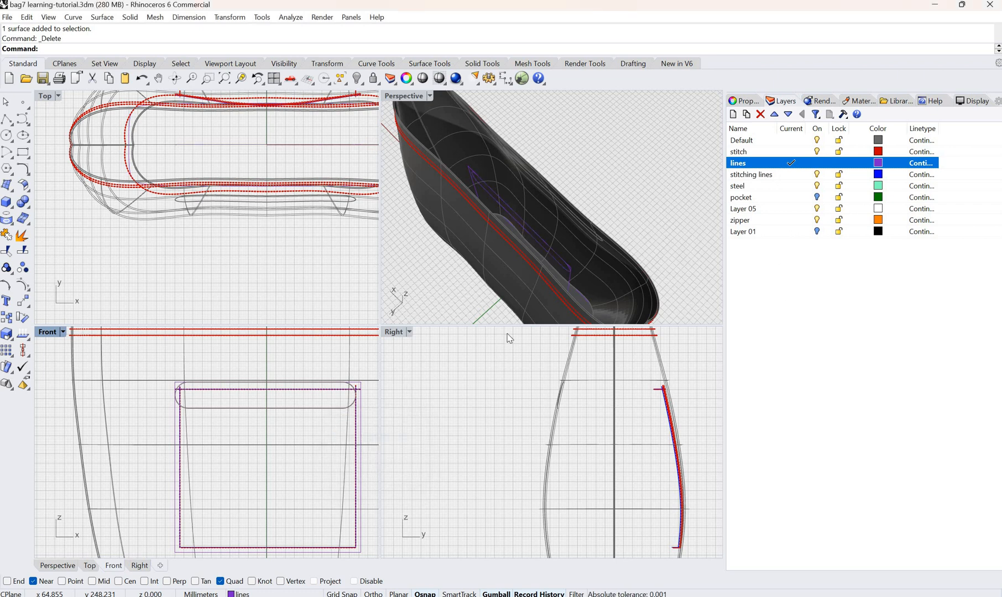
pyautogui.click(569, 268)
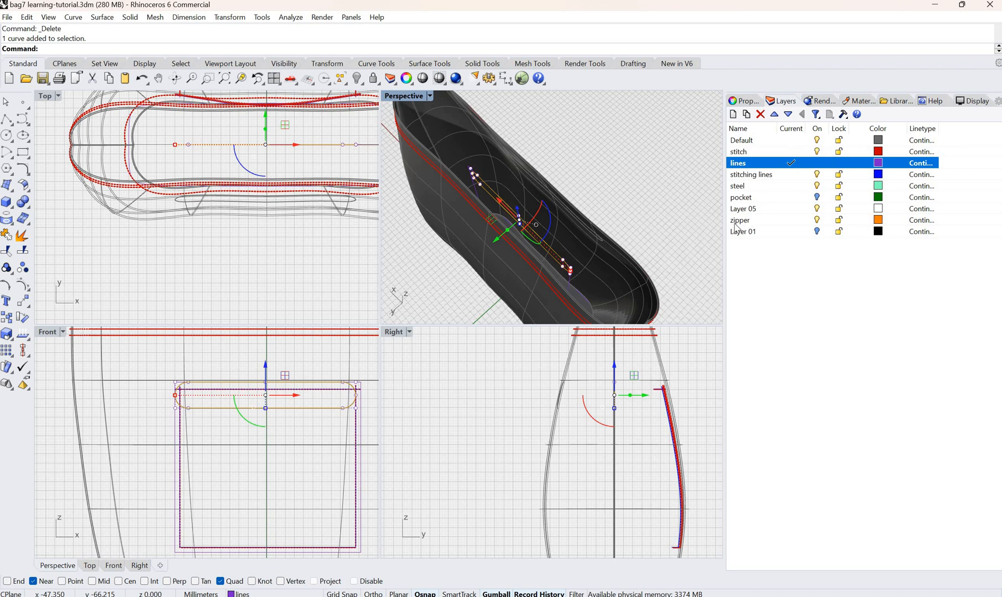
pyautogui.press('Escape')
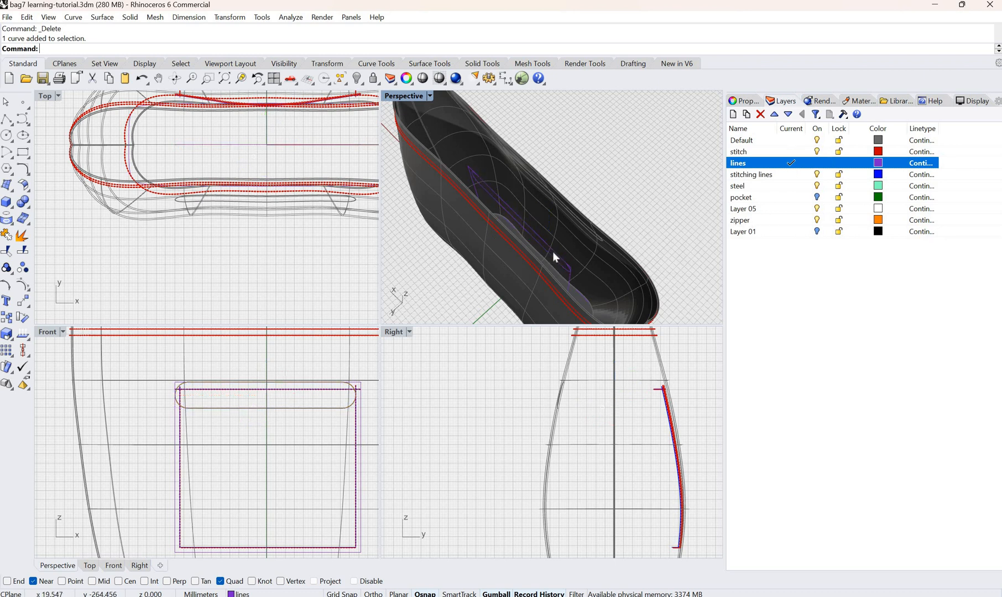
# Assign the remaining slot-shaped trimmed surface on the bag's inner wall to the zipper layer
pyautogui.moveTo(610, 219); pyautogui.dragTo(630, 181, button='right')
pyautogui.moveTo(618, 231); pyautogui.dragTo(609, 235, button='right')
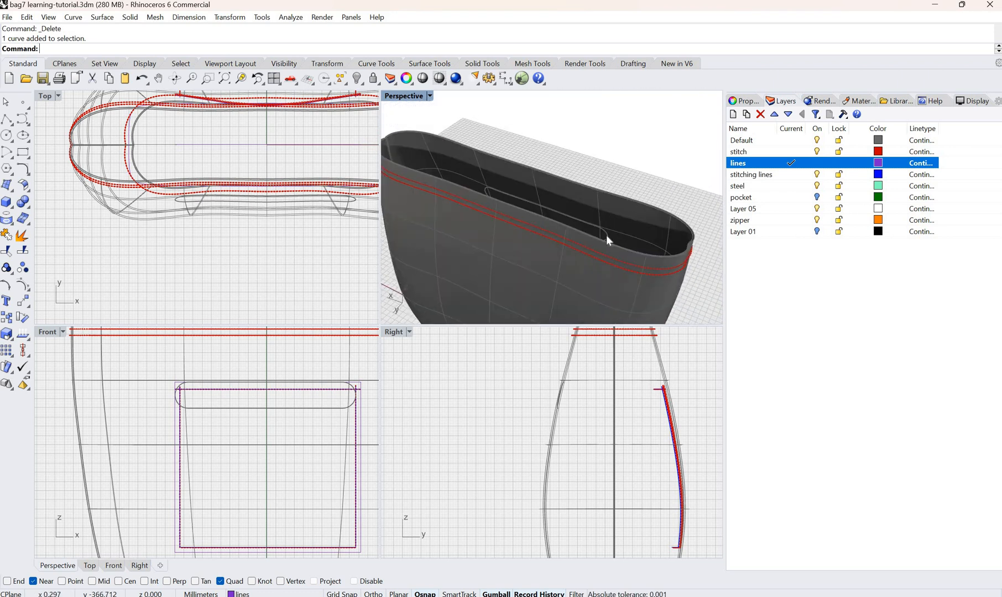
pyautogui.click(607, 234)
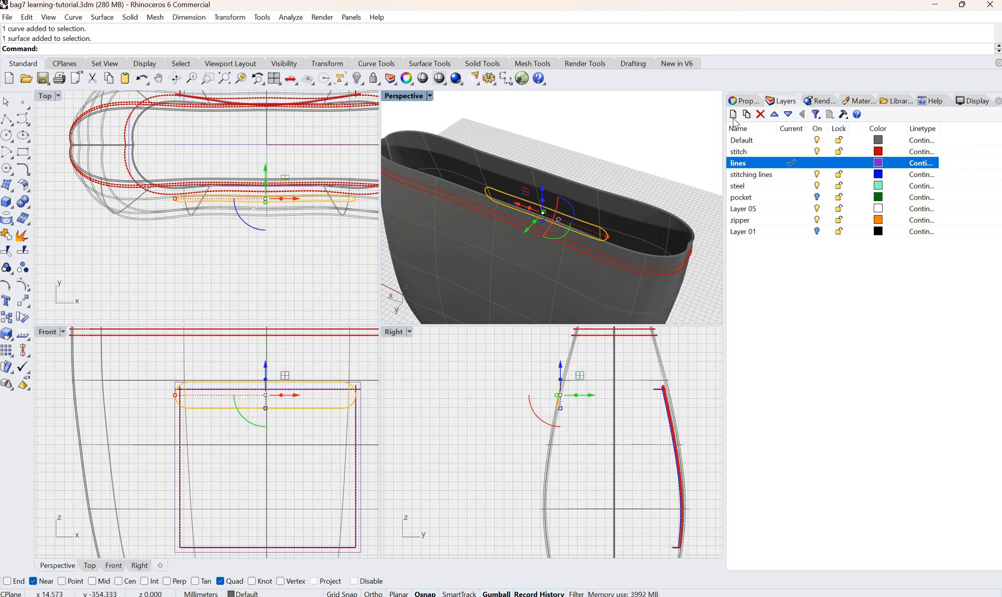
pyautogui.click(744, 101)
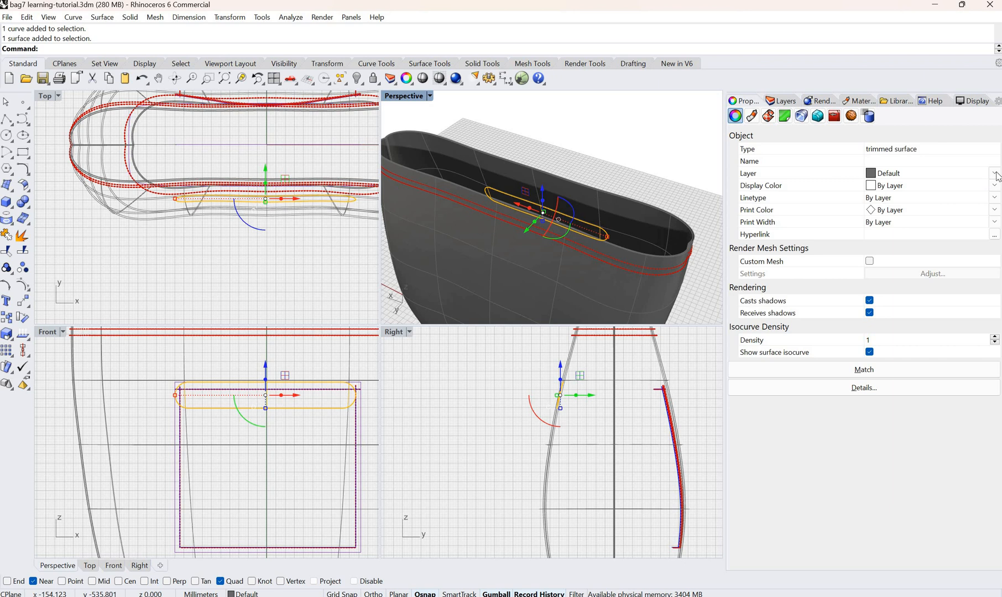
pyautogui.click(912, 173)
pyautogui.press('Down')
pyautogui.press('Down')
pyautogui.press('Down')
pyautogui.press('Down')
pyautogui.press('Down')
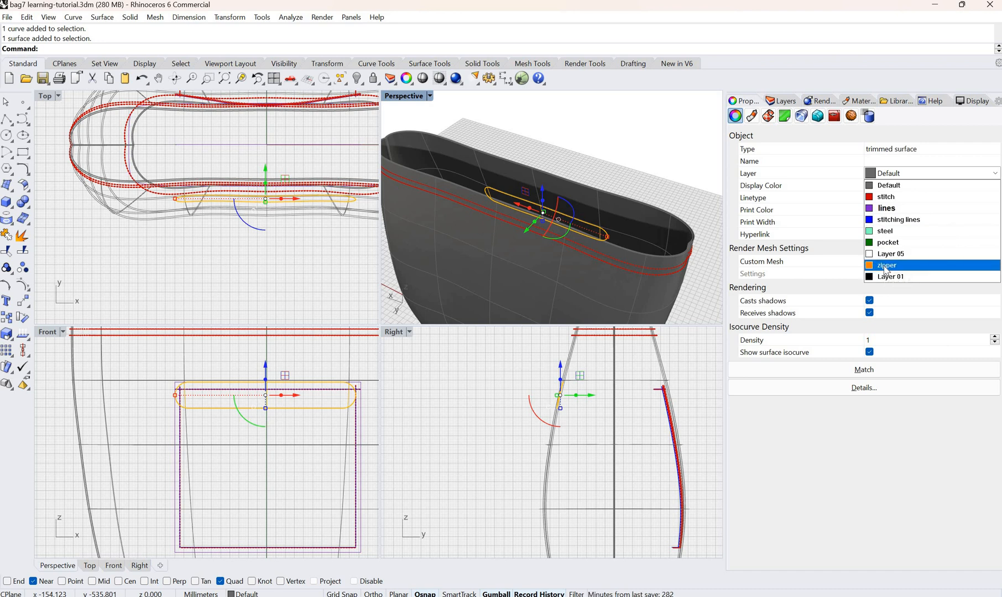
pyautogui.click(886, 268)
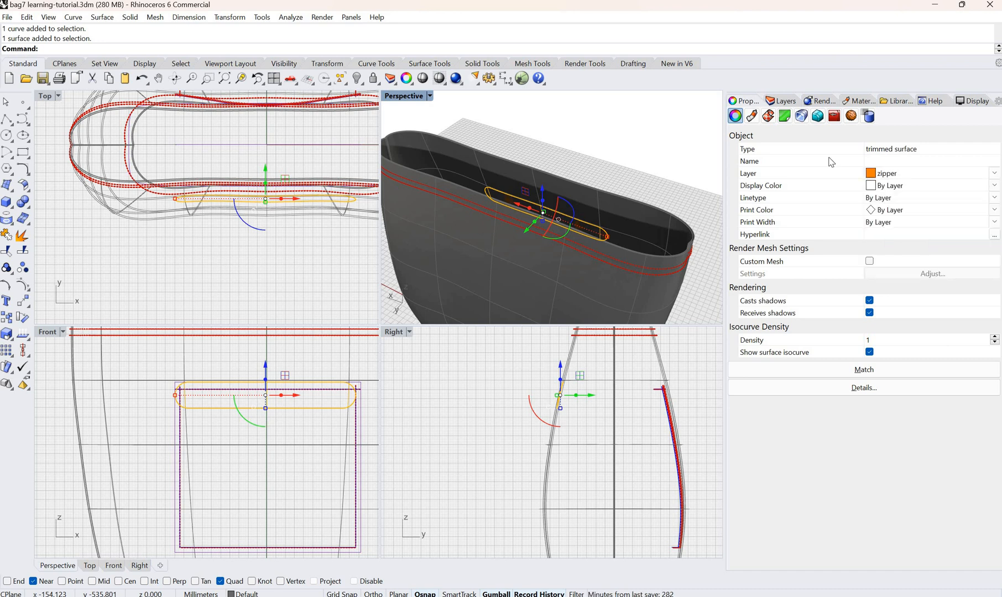
pyautogui.press('Escape')
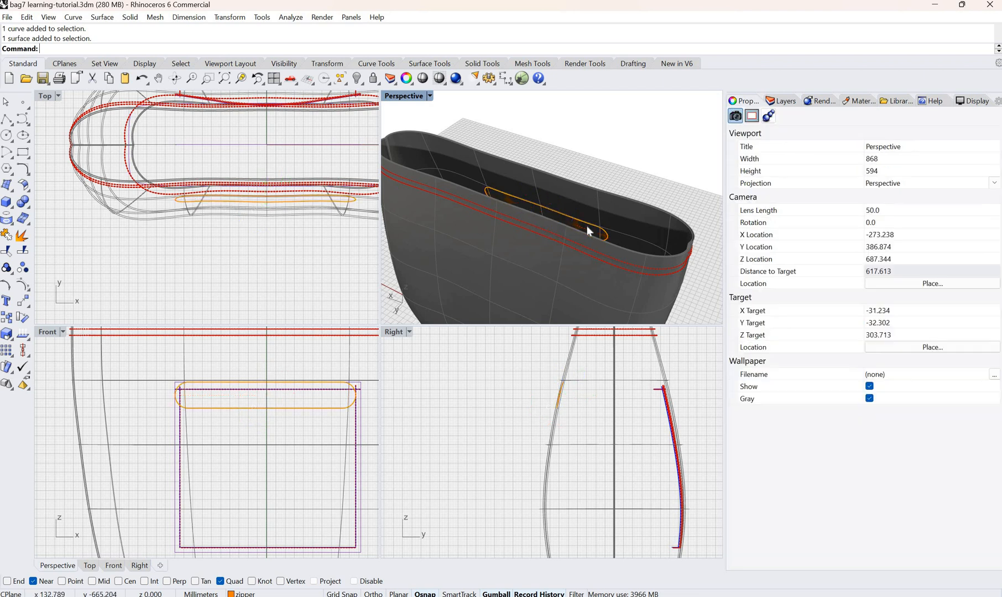
# Make the zipper layer current and turn off the lines layer
pyautogui.moveTo(543, 239); pyautogui.dragTo(482, 255, button='right')
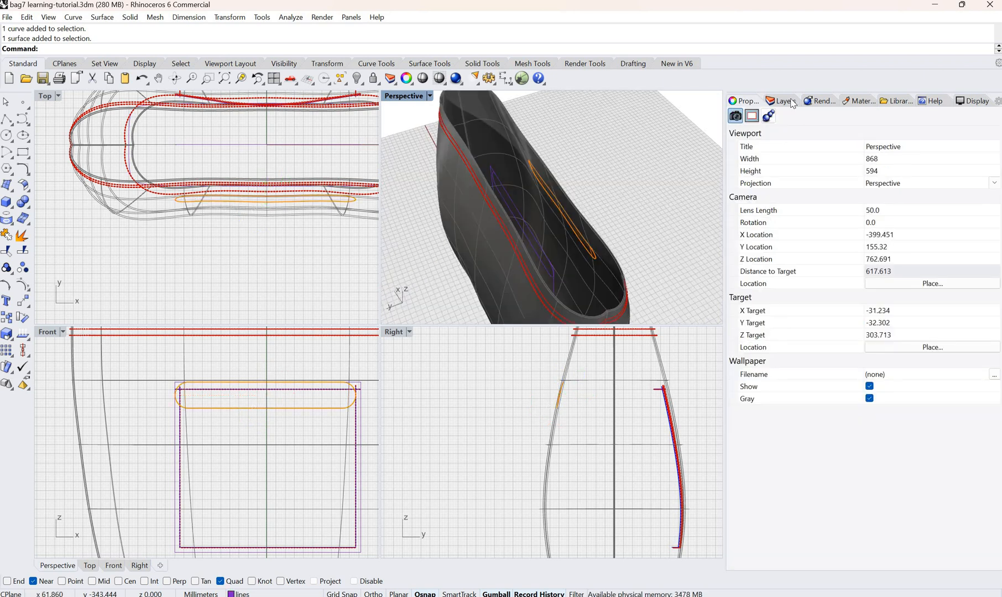
pyautogui.click(783, 102)
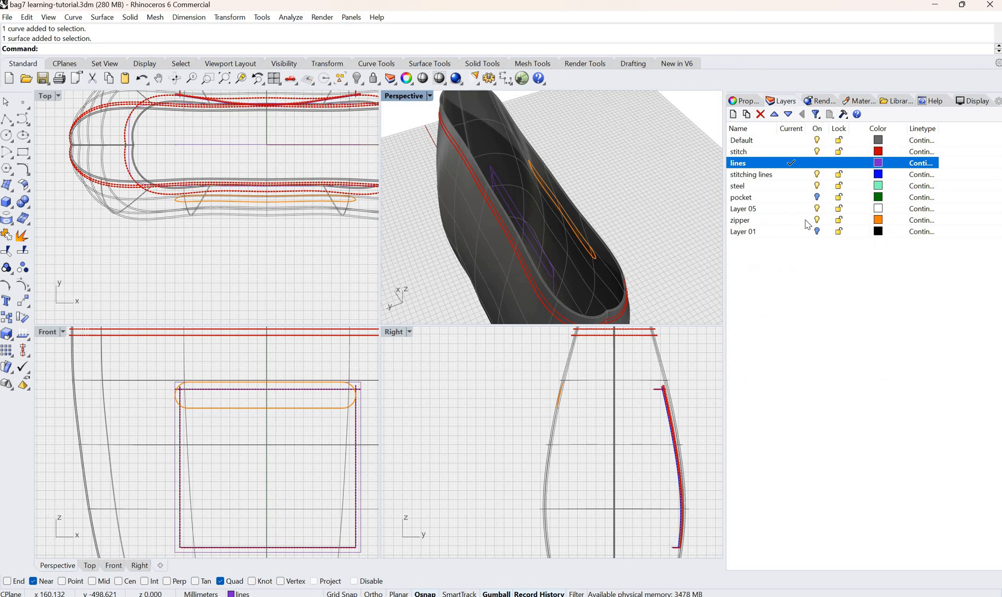
pyautogui.click(807, 221)
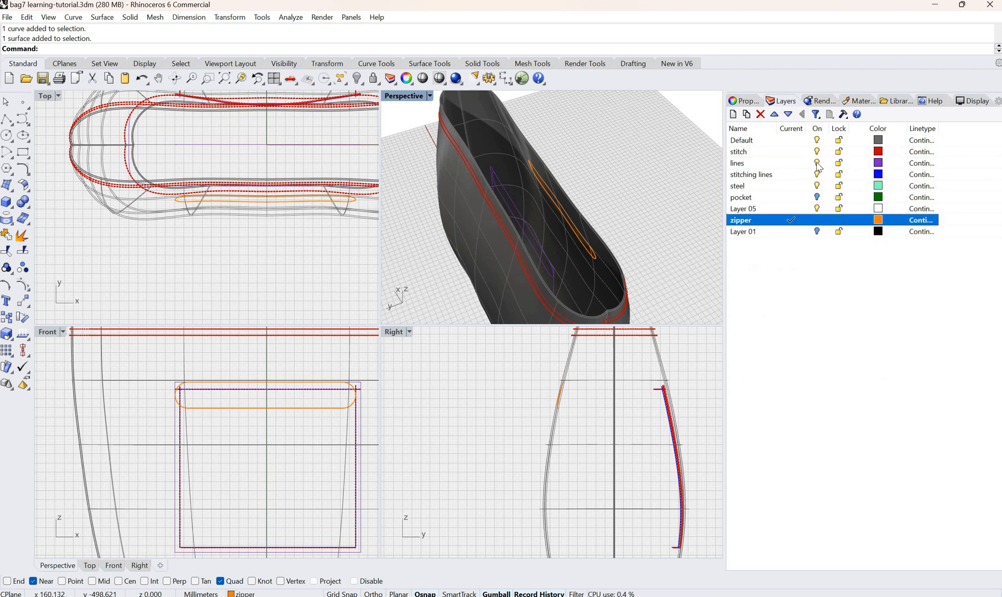
pyautogui.click(817, 162)
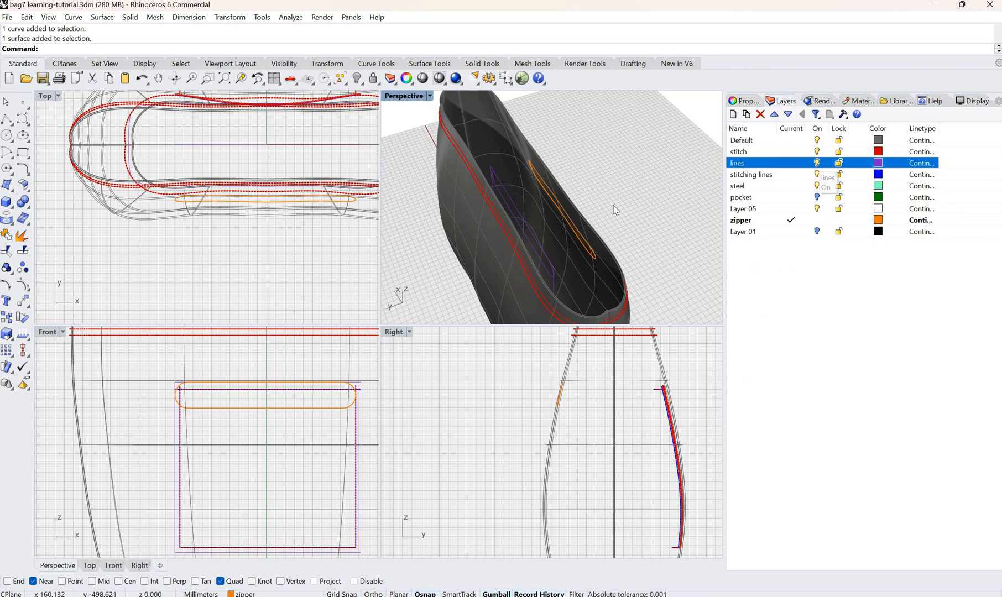
# Turn on render thickness for the zipper surface with a distance of 1.0, then select the bag body
pyautogui.moveTo(634, 189); pyautogui.dragTo(526, 215, button='right')
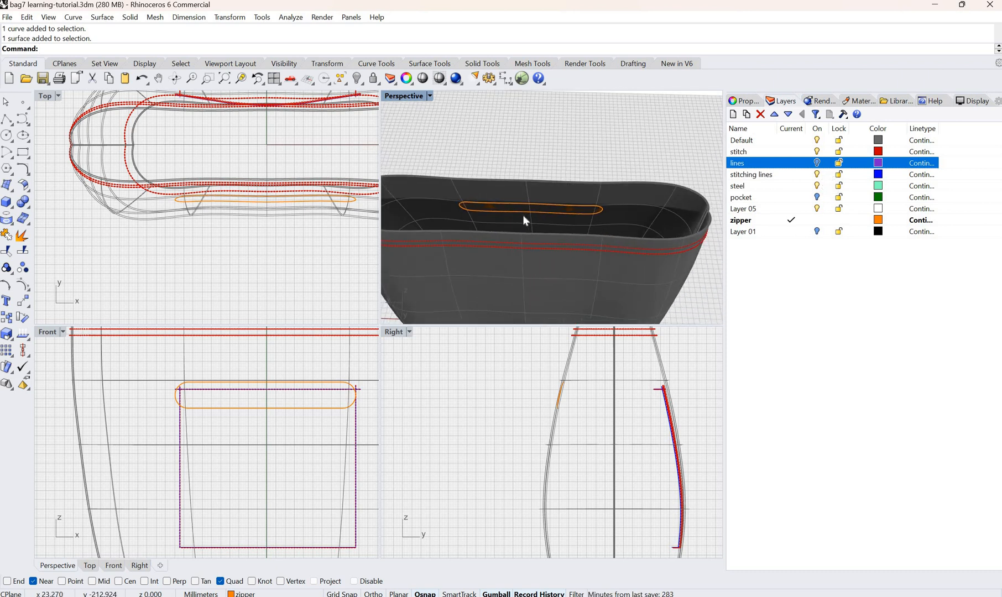
pyautogui.scroll(2, 523, 215)
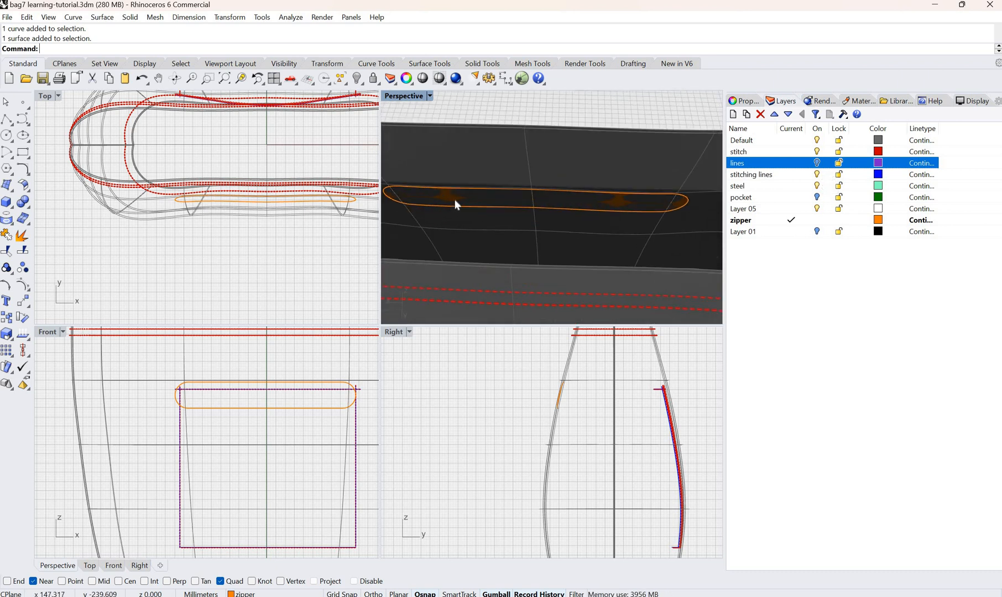
pyautogui.click(455, 199)
pyautogui.press('Return')
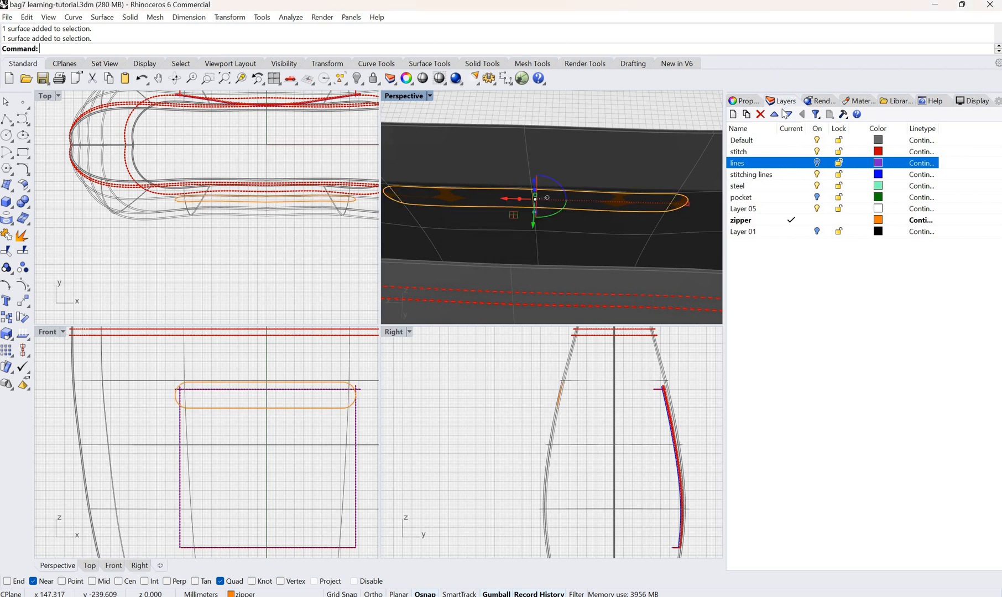
pyautogui.press('F3')
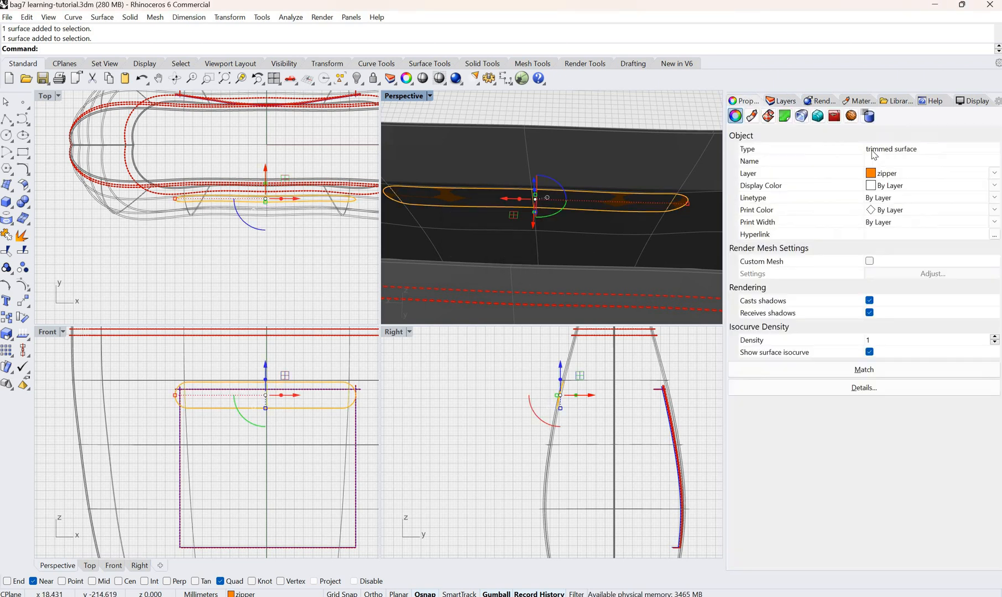
pyautogui.click(802, 117)
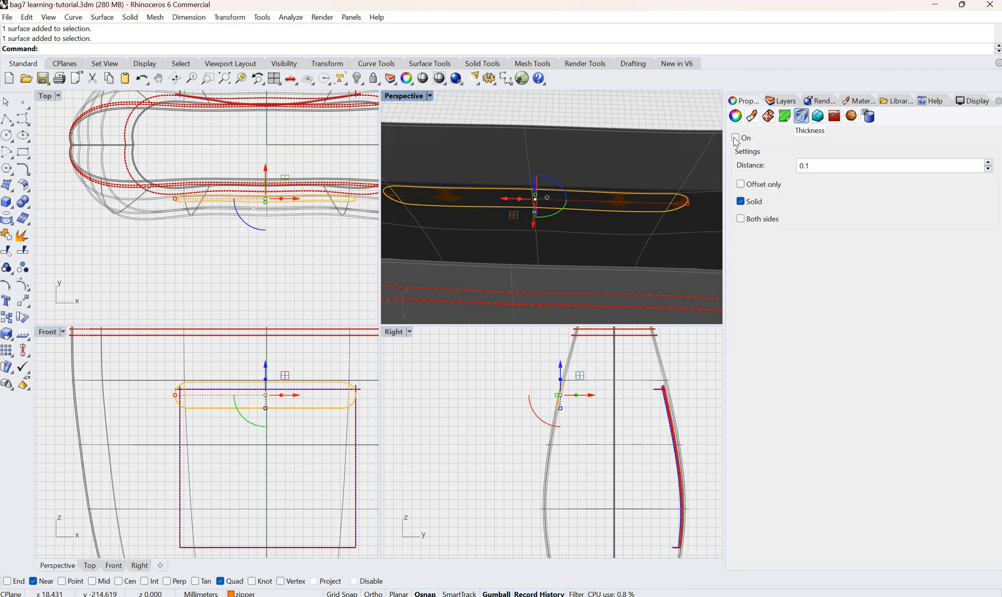
pyautogui.click(735, 139)
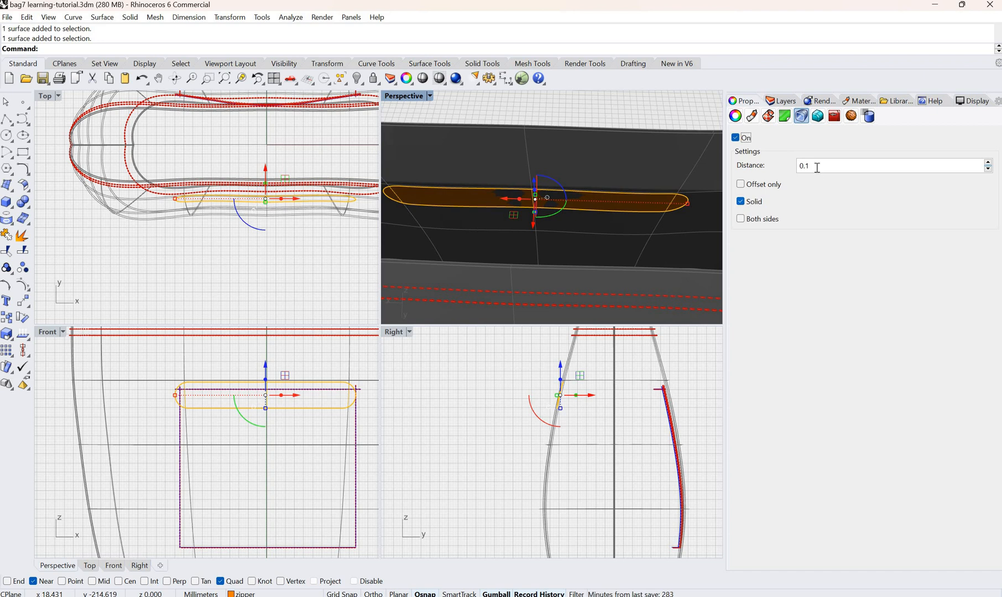
pyautogui.press('Tab')
pyautogui.press('Return')
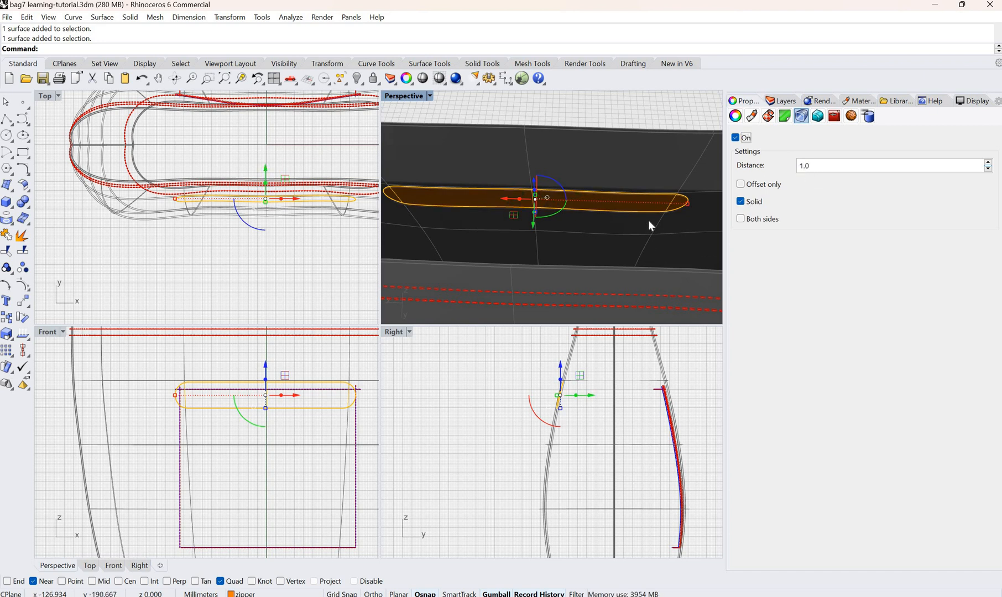
pyautogui.click(614, 210)
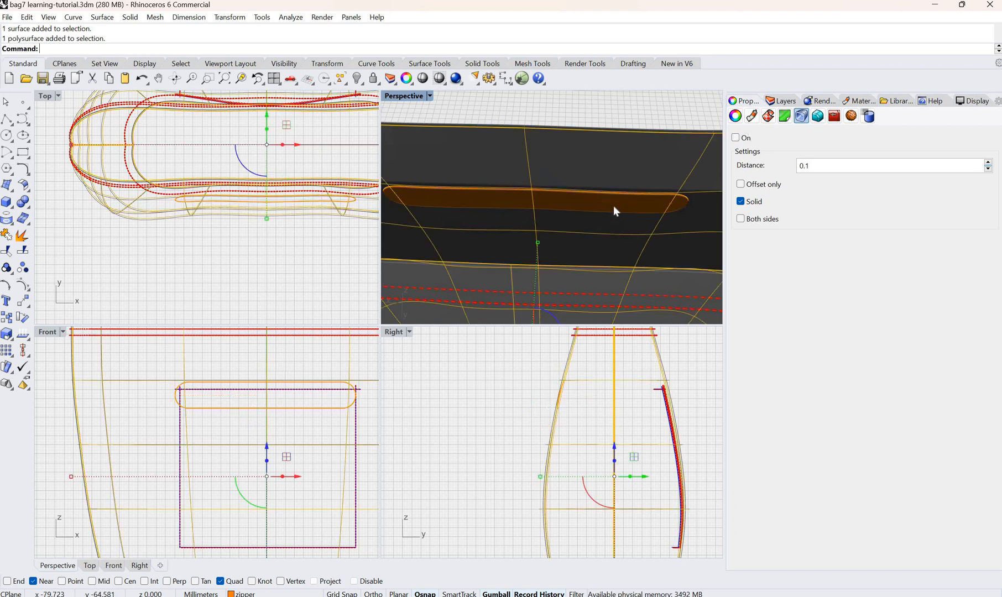
# Select the slot-shaped zipper surface instead of the bag body polysurface and isolate it
pyautogui.click(610, 210)
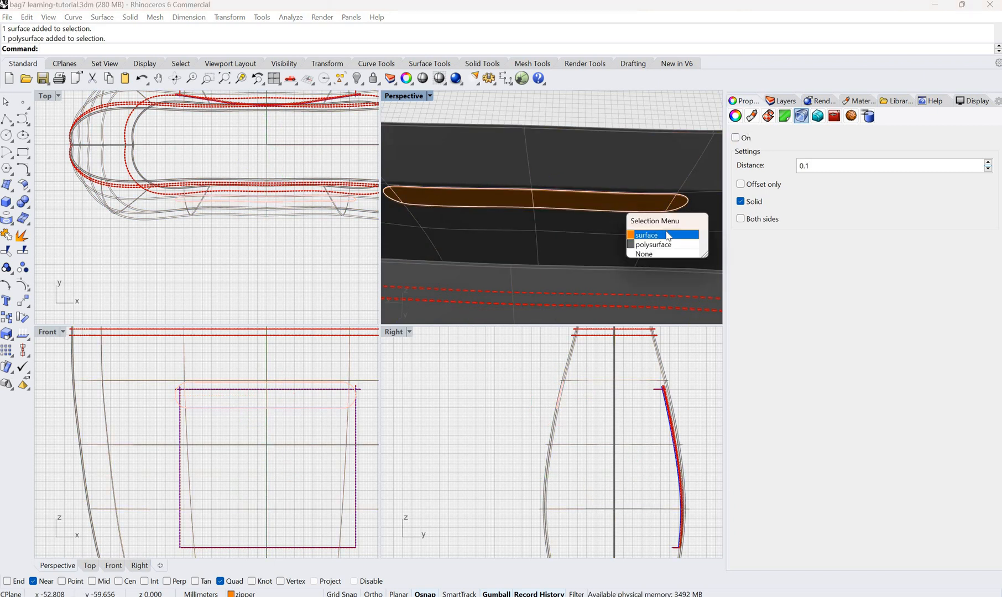
pyautogui.click(653, 234)
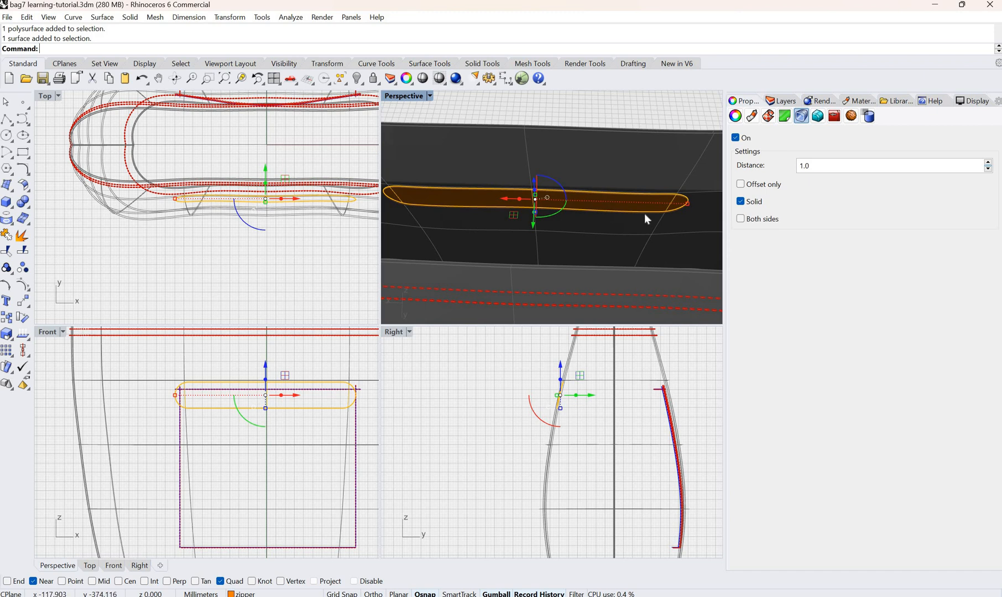
pyautogui.click(618, 204)
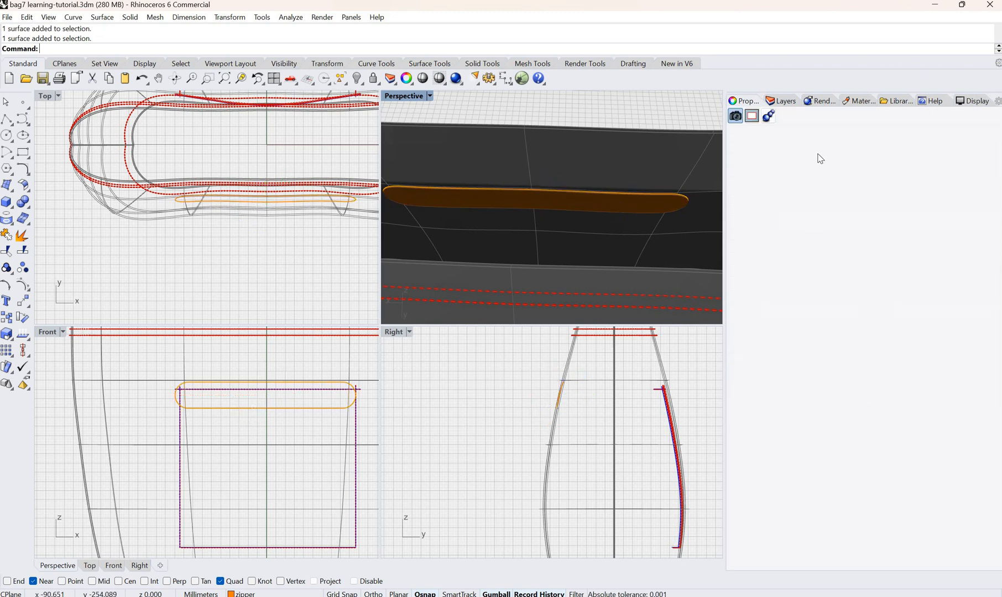
pyautogui.click(783, 100)
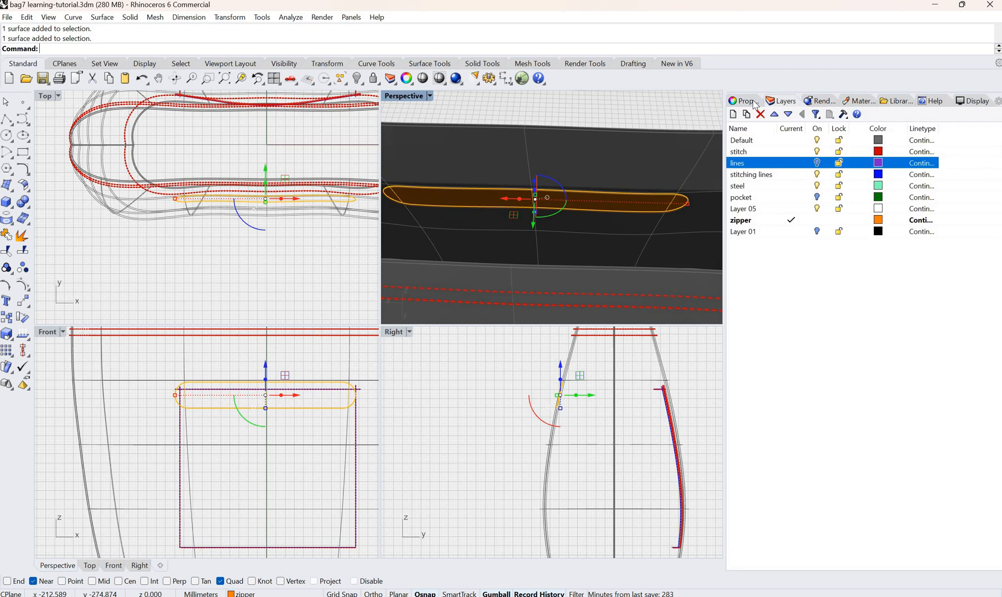
pyautogui.click(755, 101)
pyautogui.click(736, 116)
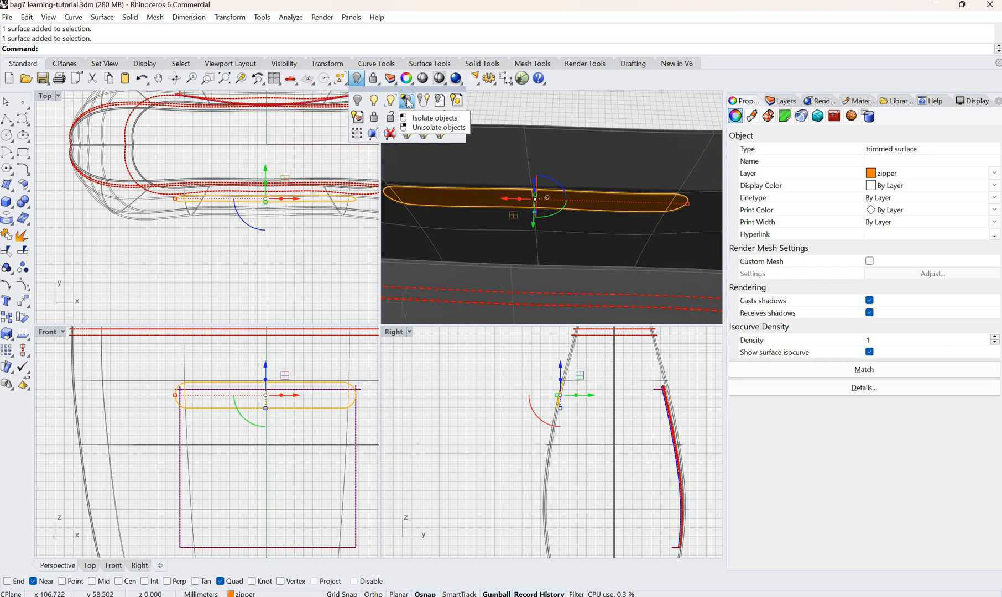
pyautogui.click(407, 102)
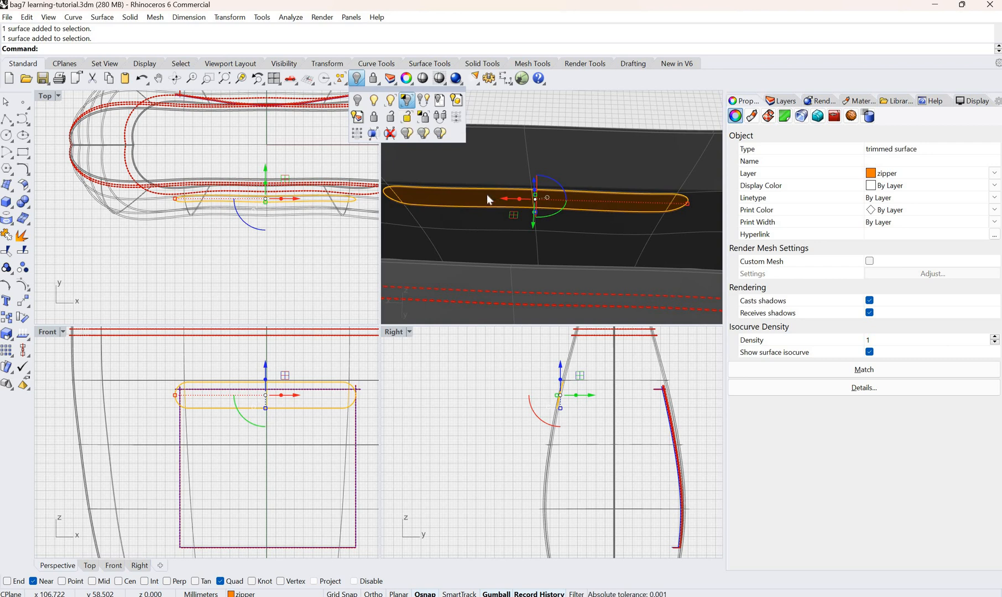
pyautogui.click(546, 239)
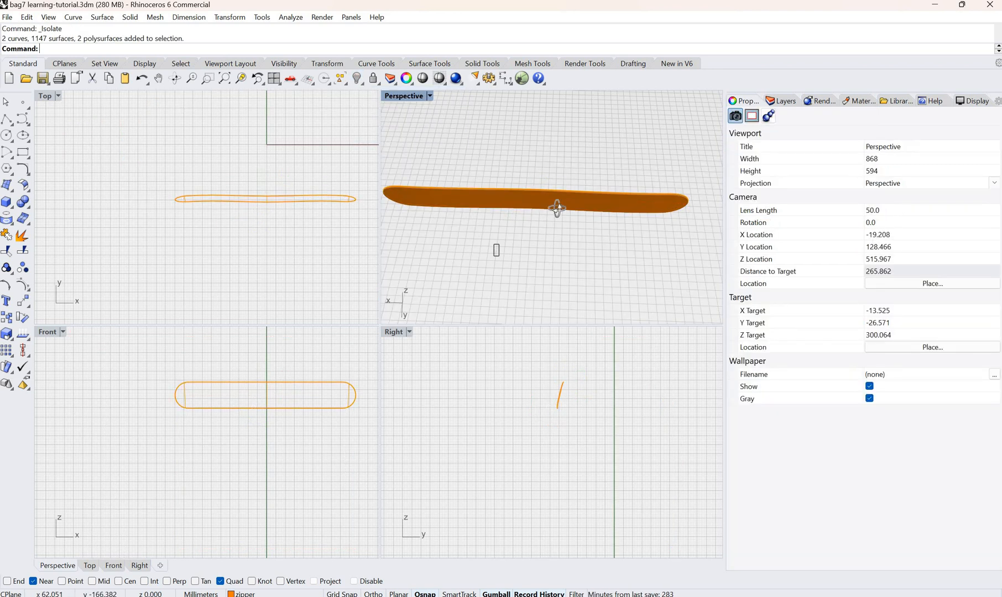
# Extract a lengthwise U-direction isocurve through the middle of the zipper surface, with the Mid object snap turned on
pyautogui.moveTo(549, 188); pyautogui.dragTo(521, 241, button='right')
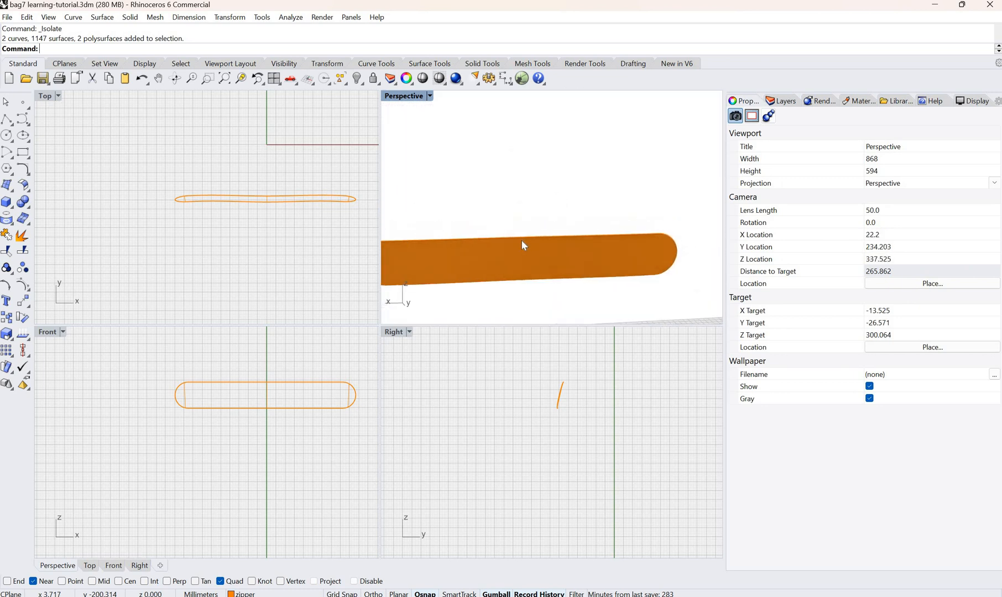
pyautogui.scroll(-7, 521, 240)
pyautogui.scroll(5, 521, 241)
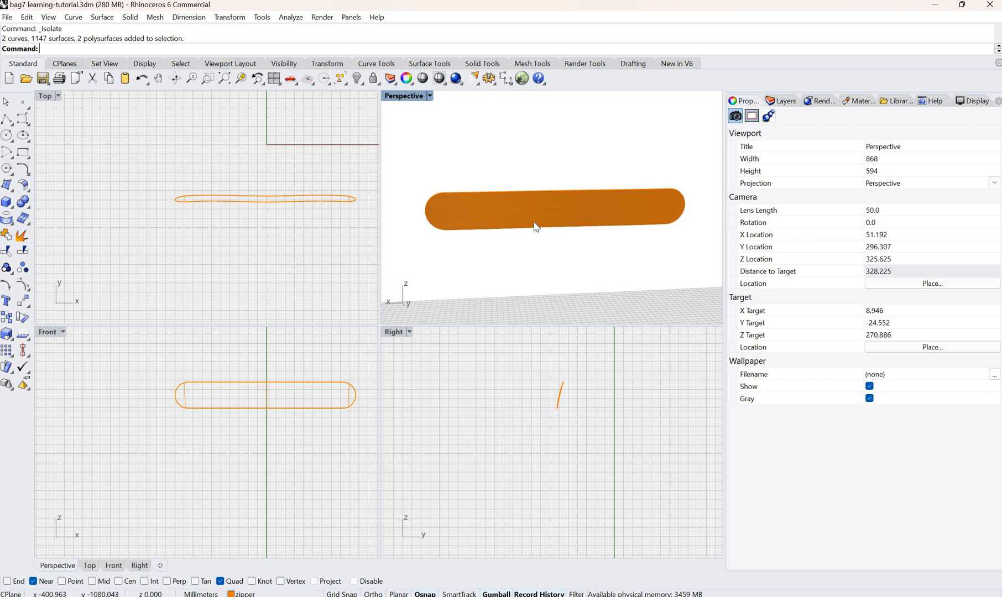
pyautogui.click(76, 19)
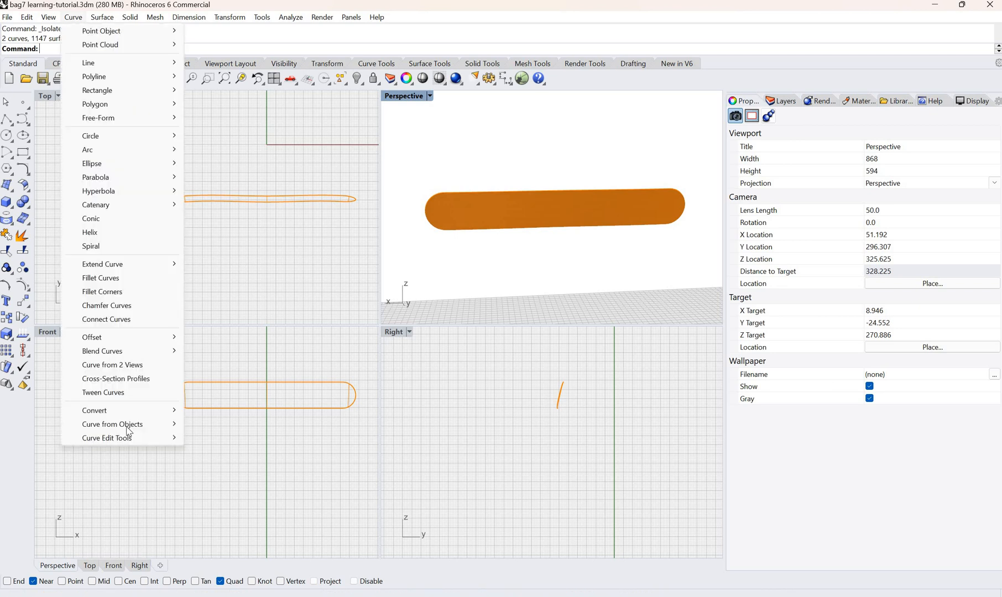
pyautogui.moveTo(133, 430)
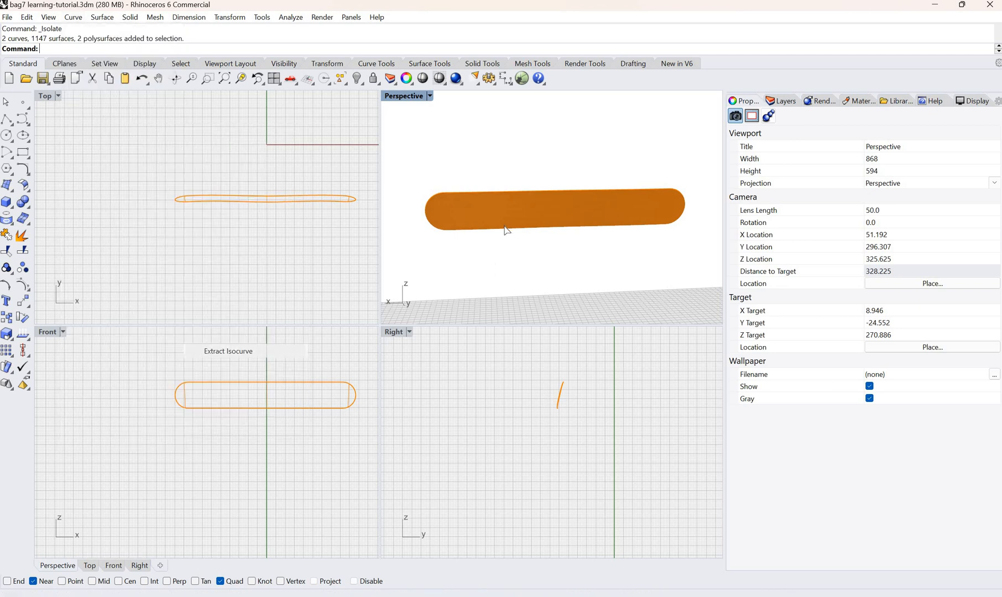
pyautogui.press('Return')
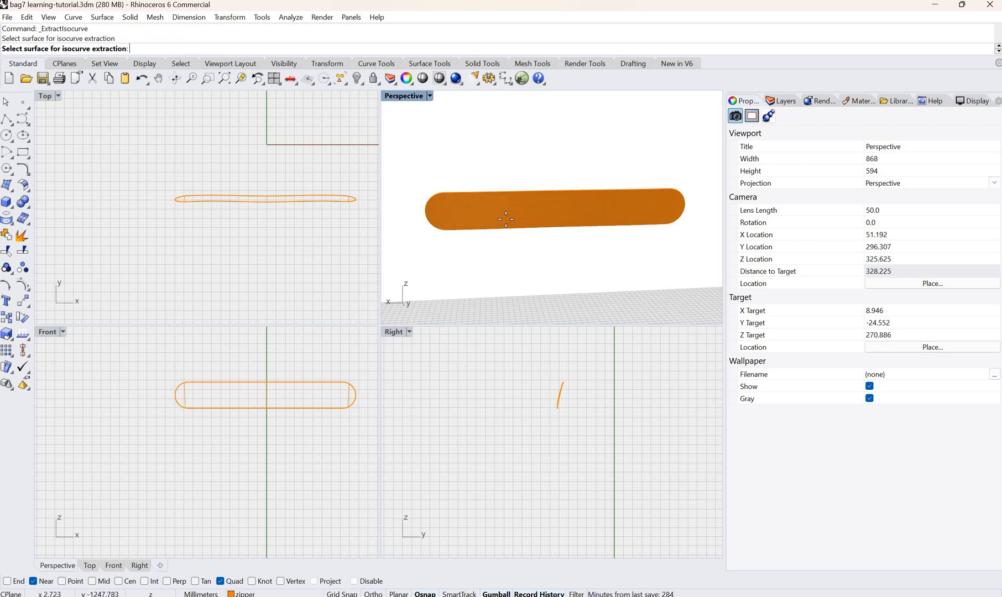
pyautogui.click(507, 213)
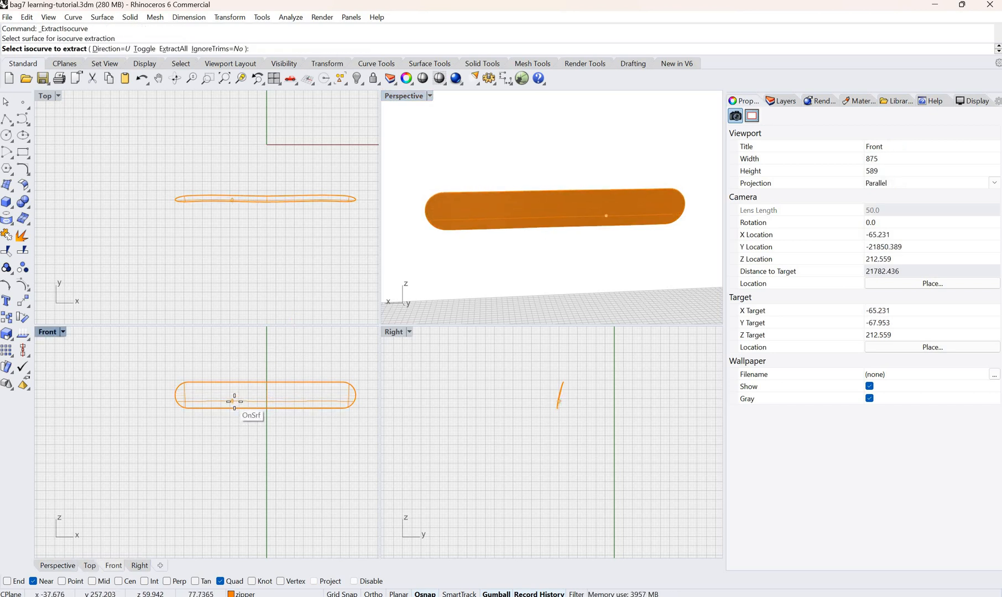
pyautogui.scroll(6, 235, 398)
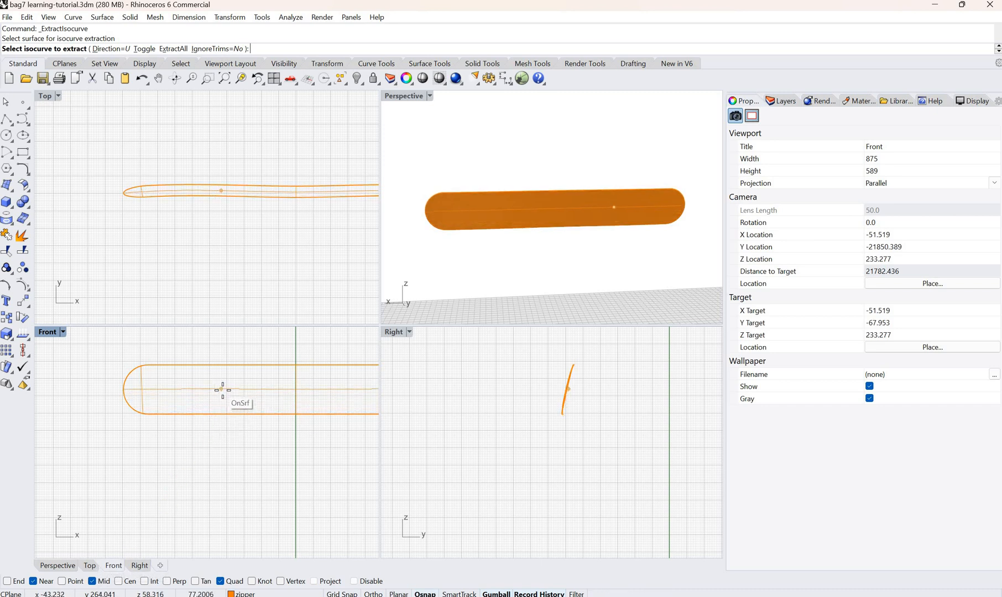
pyautogui.click(296, 388)
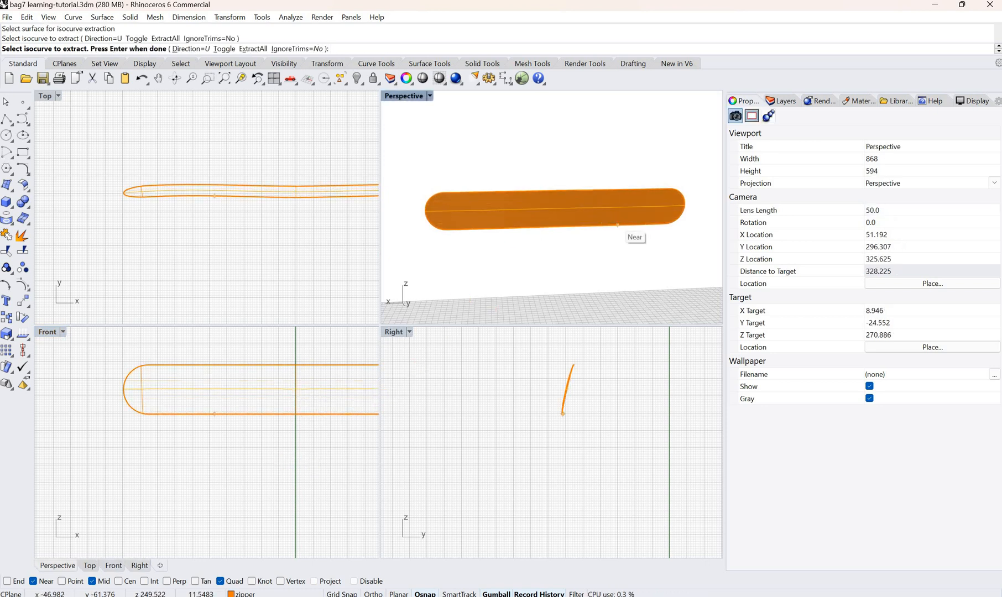
pyautogui.click(5, 105)
pyautogui.click(535, 222)
pyautogui.press('Return')
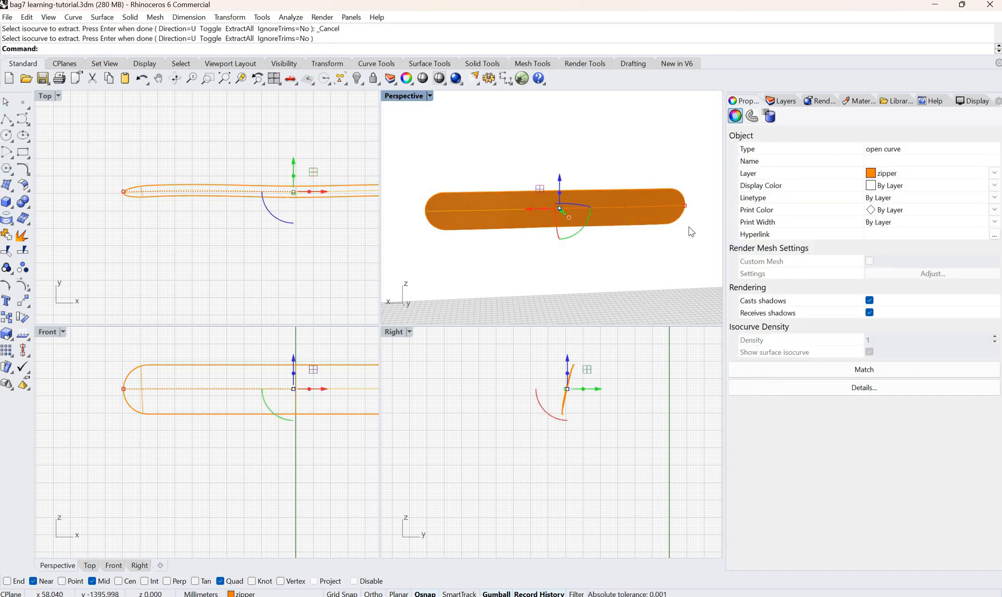
pyautogui.press('Escape')
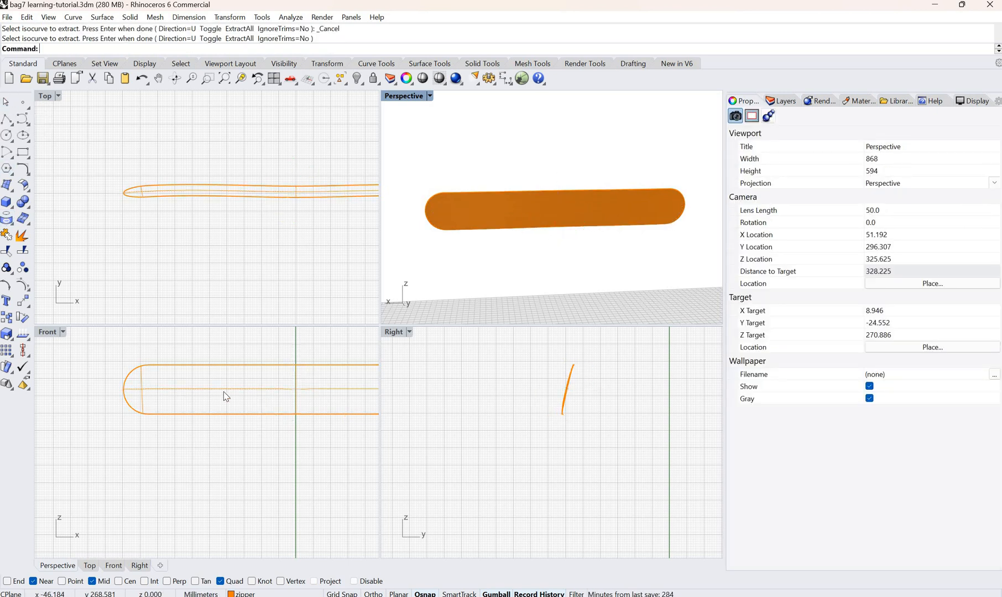
pyautogui.click(128, 389)
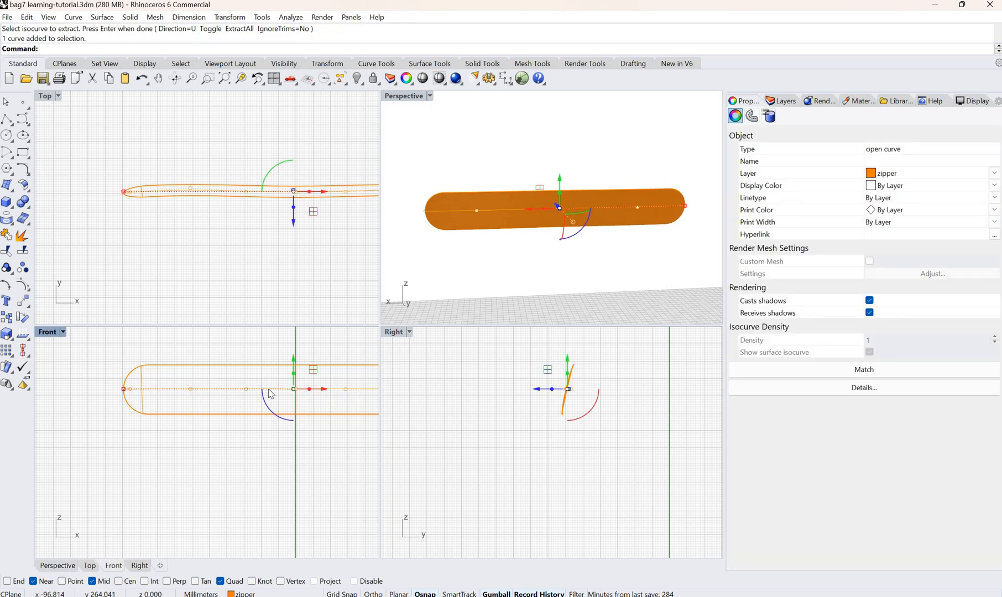
pyautogui.scroll(6, 131, 394)
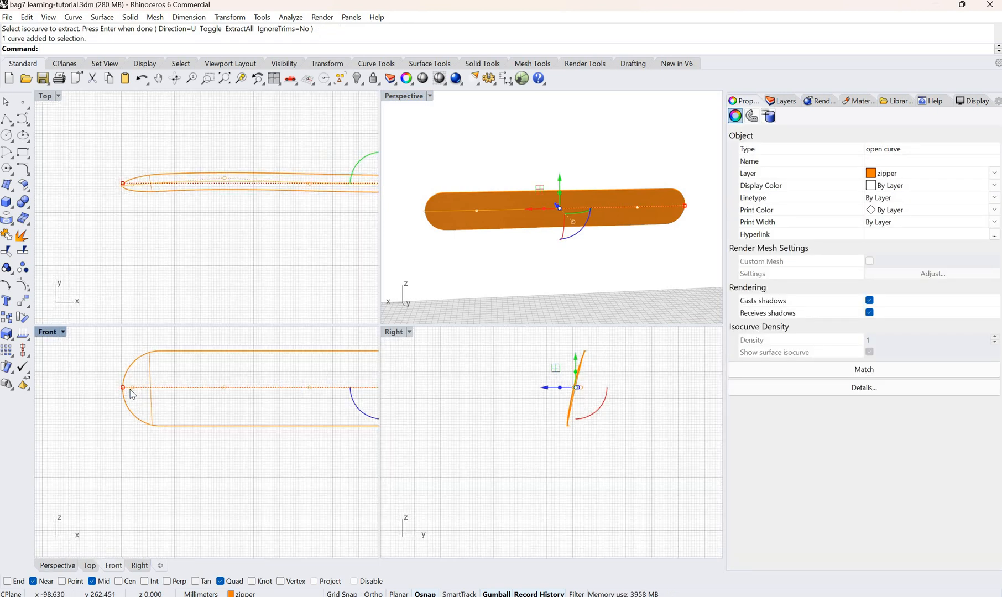
pyautogui.click(27, 159)
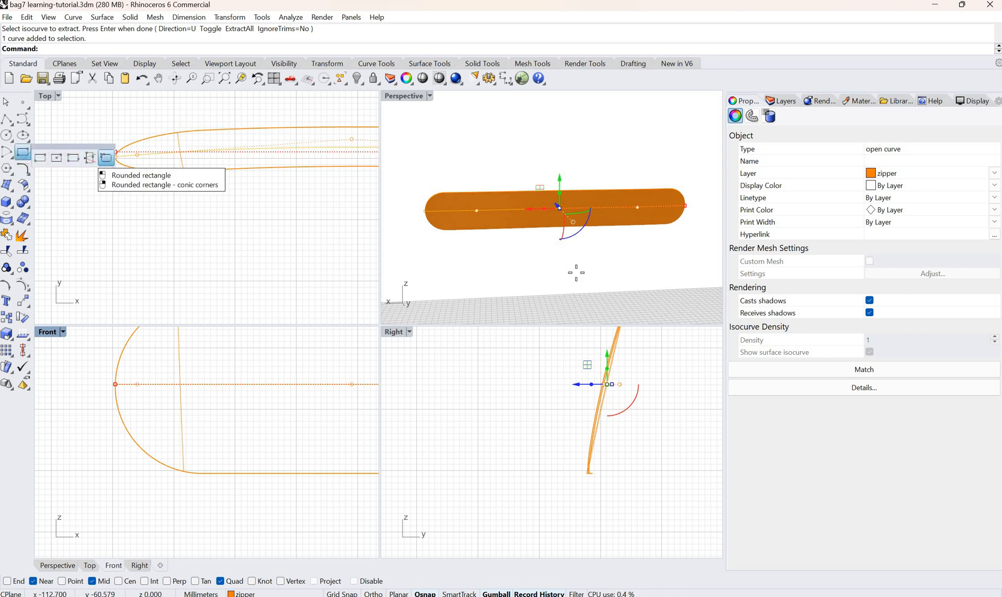
pyautogui.click(106, 157)
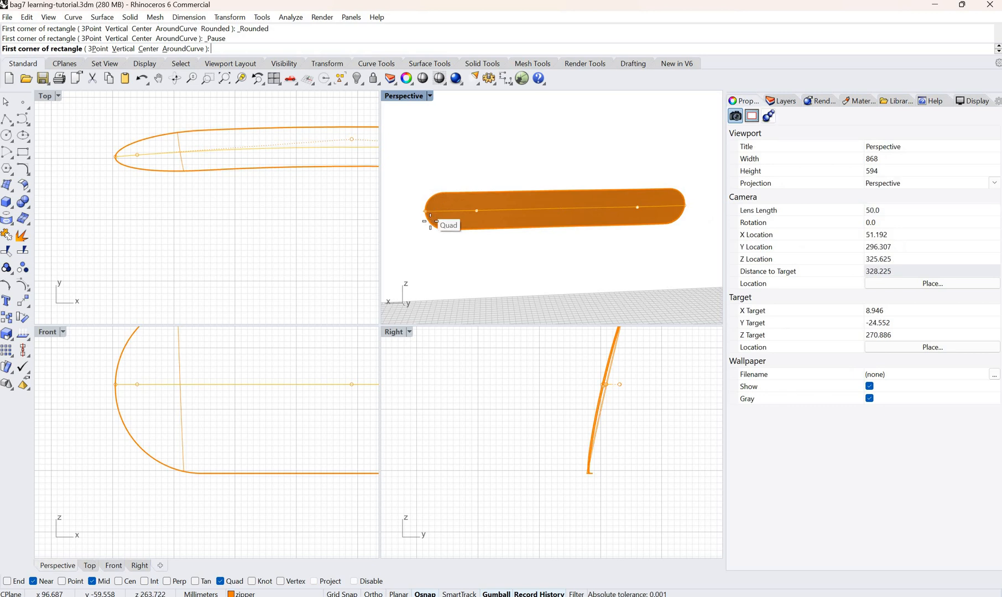
pyautogui.scroll(10, 430, 216)
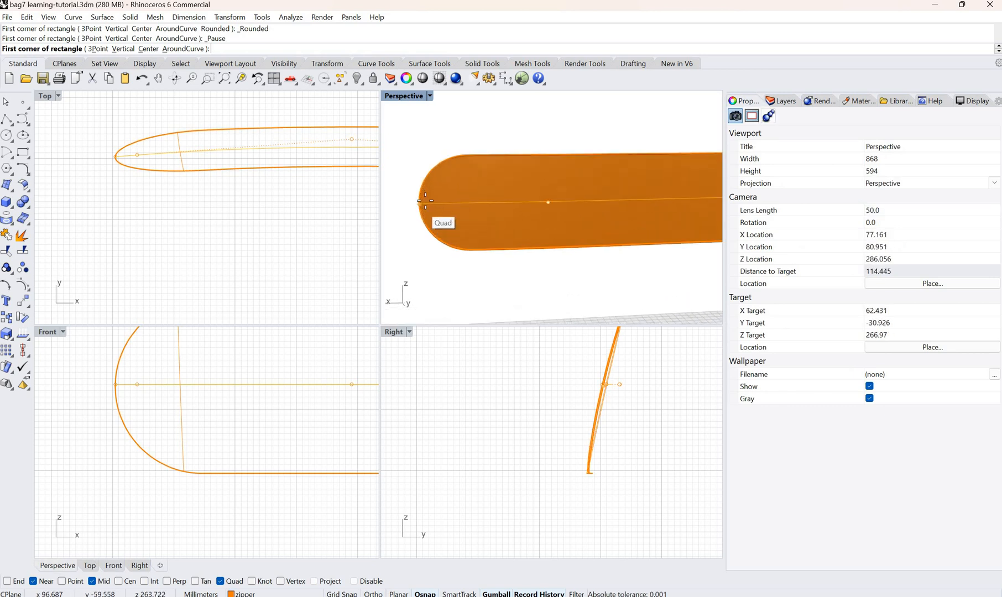
pyautogui.scroll(5, 422, 200)
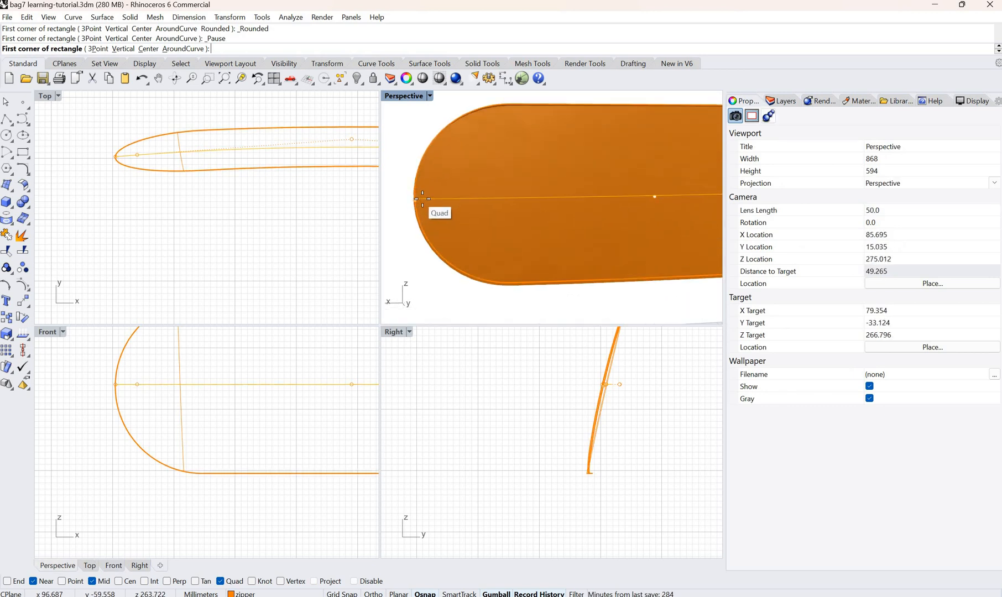
pyautogui.click(423, 198)
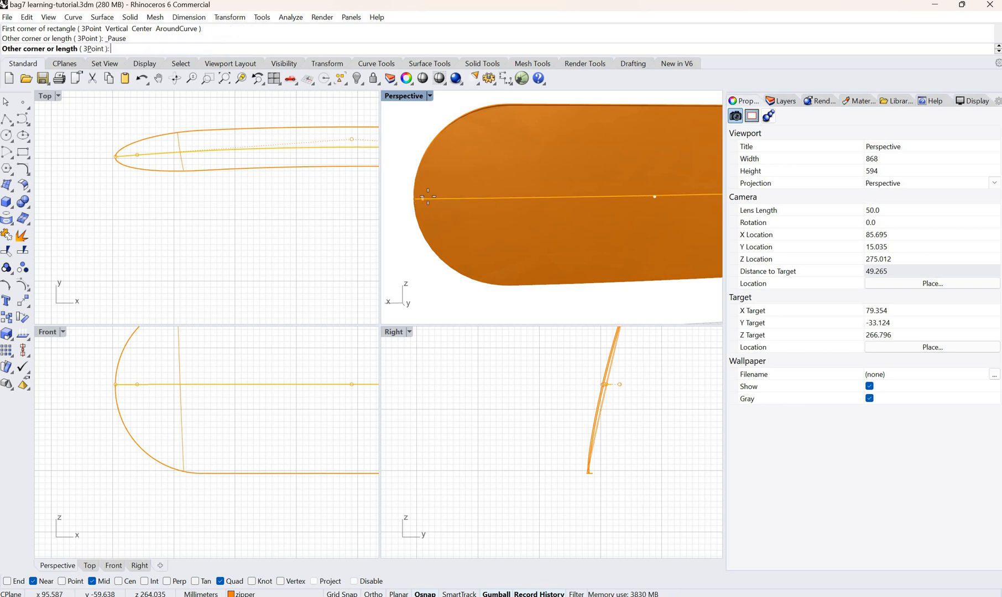
pyautogui.scroll(8, 429, 203)
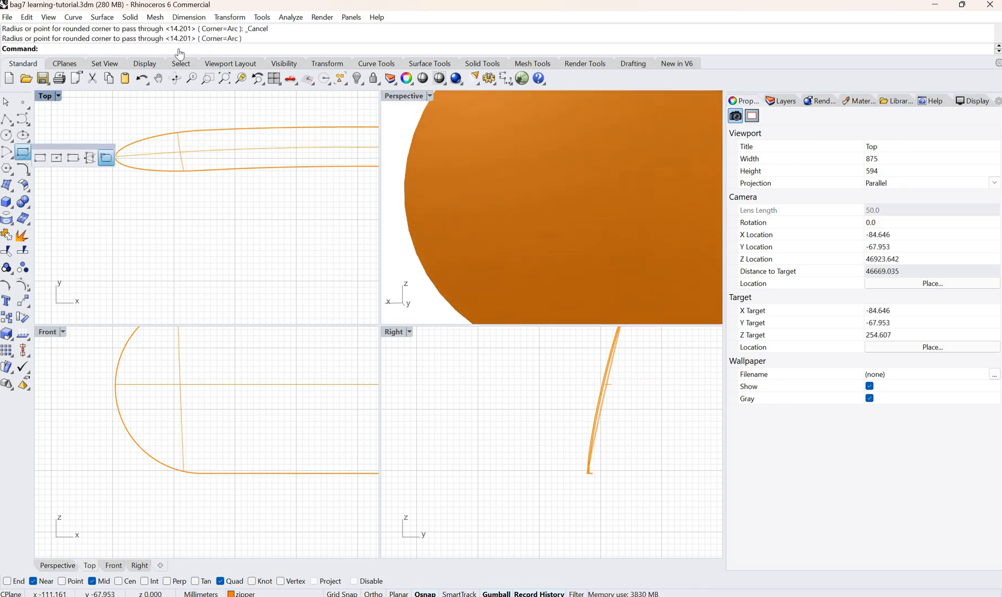
# Draw a small rounded rectangle with the AroundCurve option, centred on the zipper's middle isocurve near its end
pyautogui.click(106, 158)
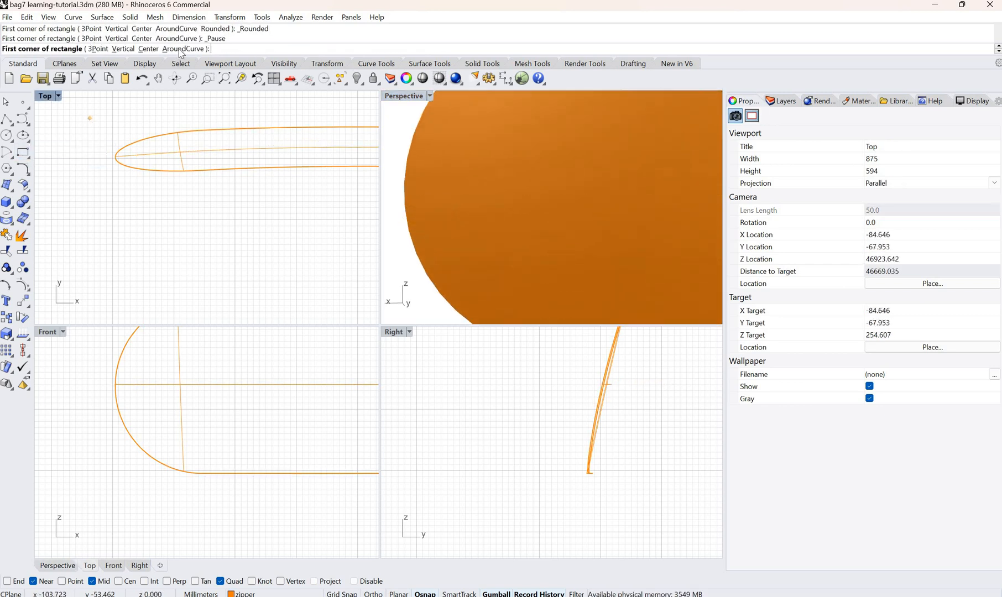
pyautogui.click(183, 49)
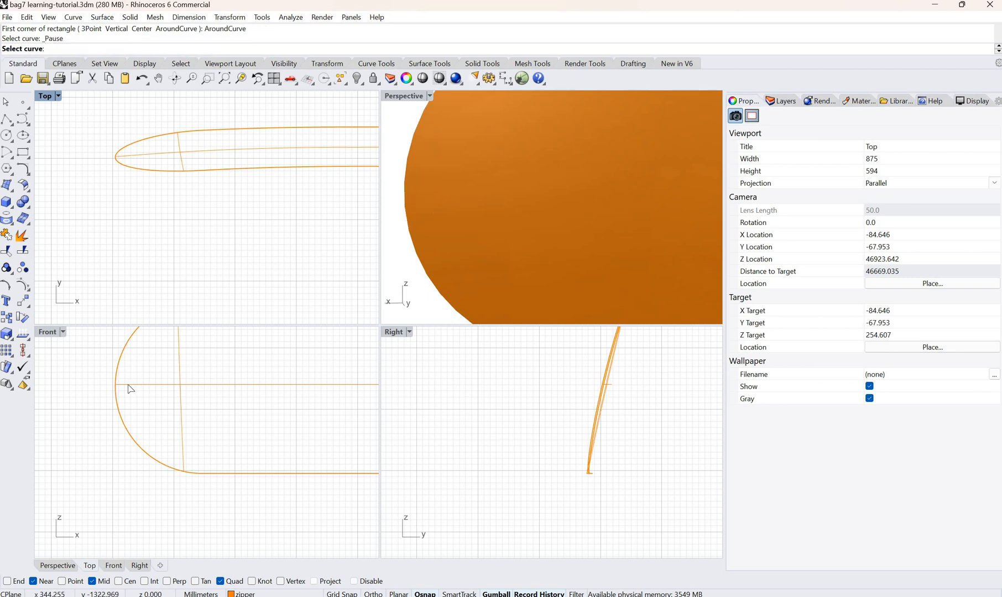
pyautogui.press('Return')
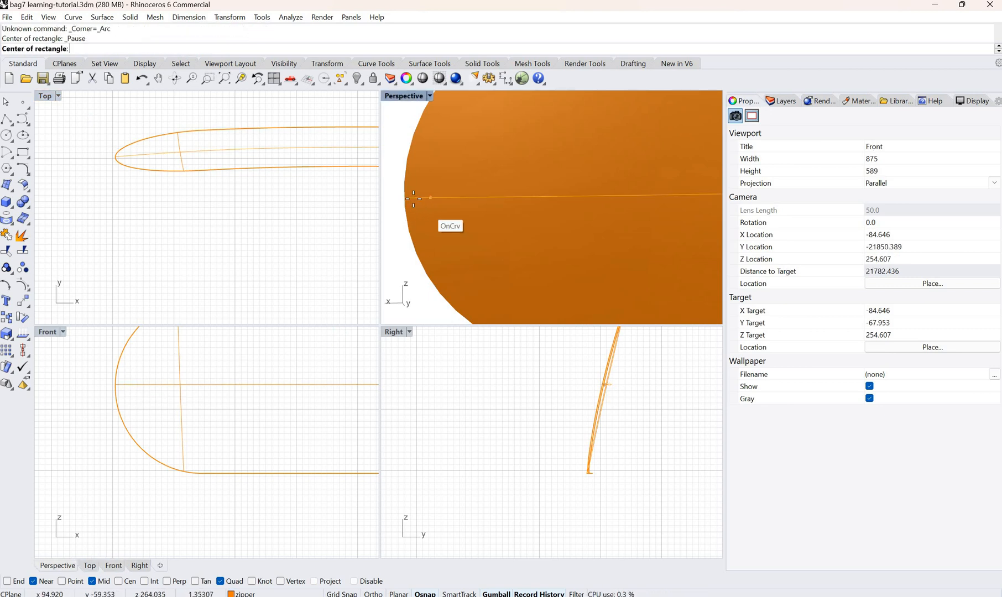
pyautogui.click(416, 207)
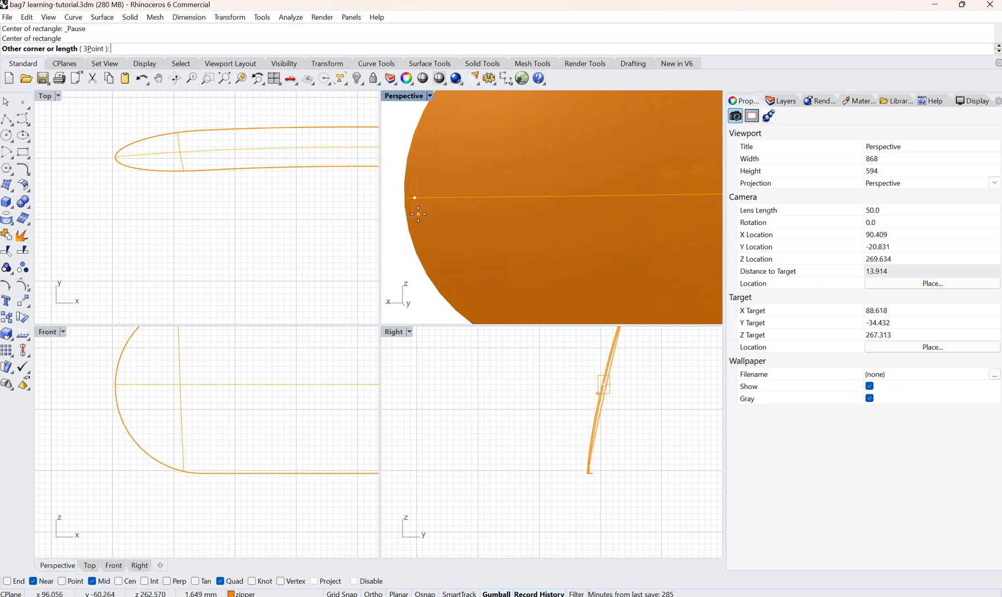
pyautogui.click(416, 205)
pyautogui.click(409, 254)
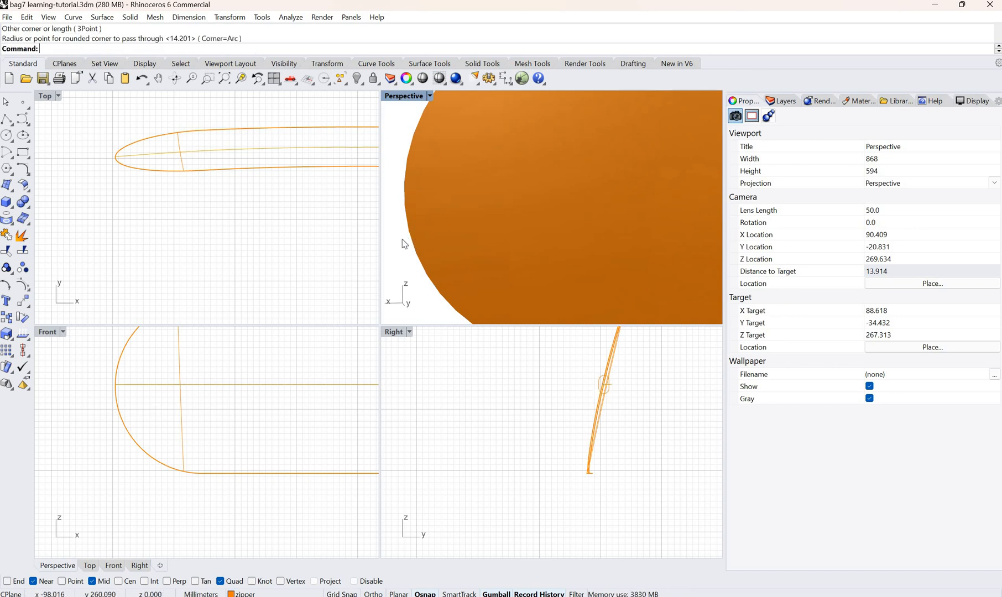
# Extrude the small rounded rectangle straight to both sides as an open surface to form a thin zipper tooth
pyautogui.moveTo(385, 238); pyautogui.dragTo(504, 196, button='right')
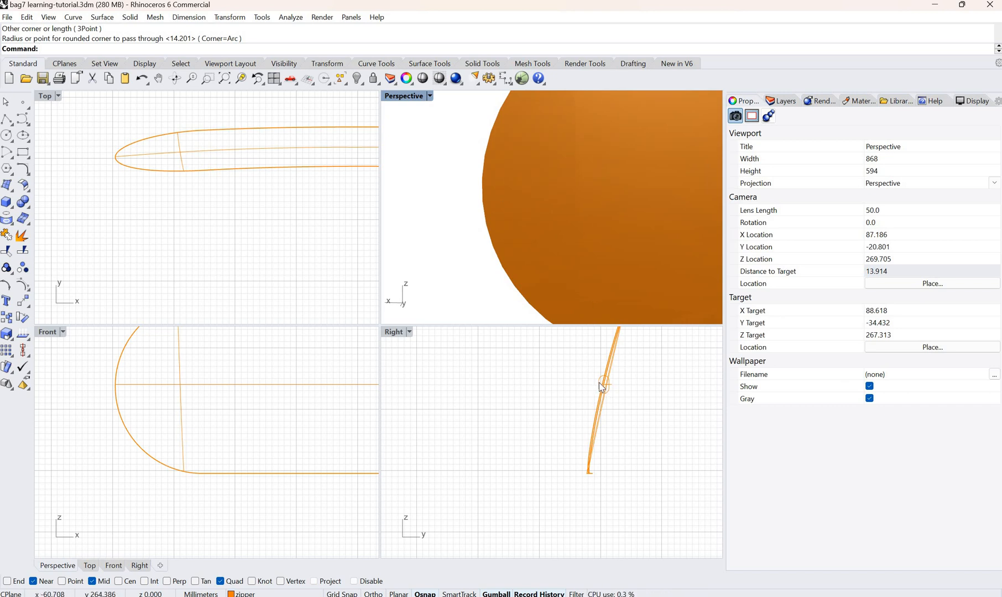
pyautogui.click(494, 190)
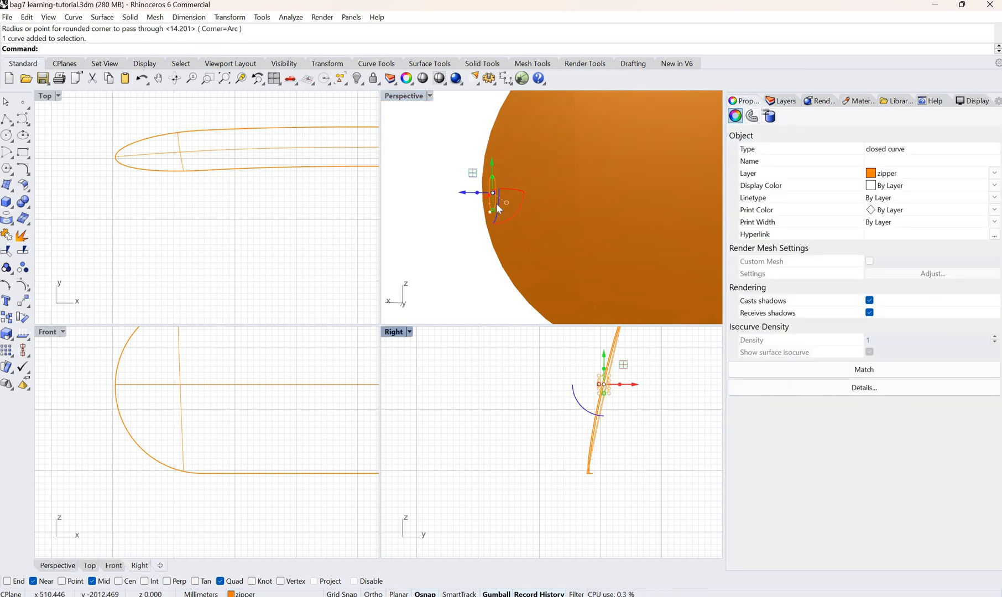
pyautogui.scroll(2, 483, 204)
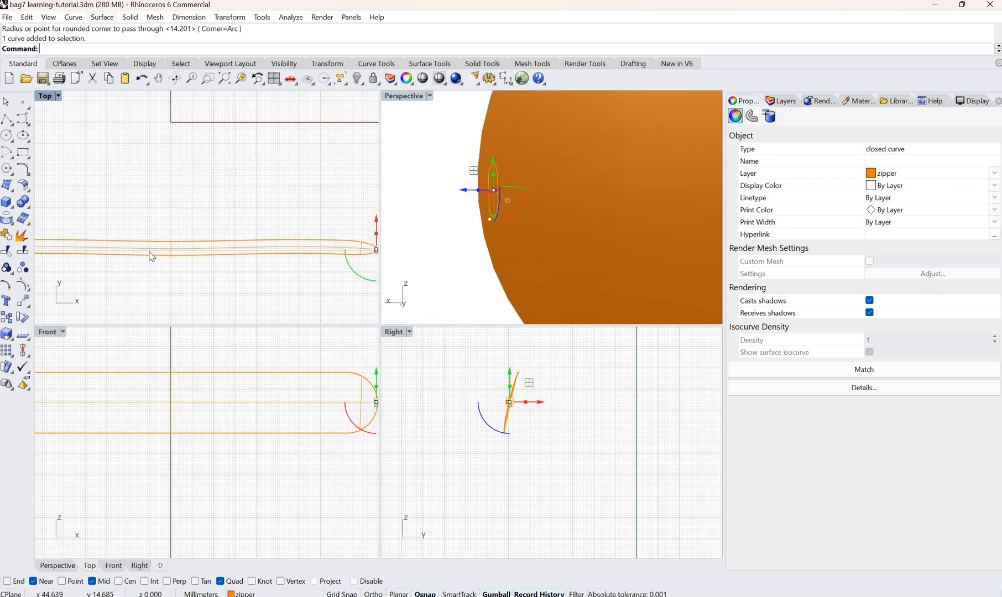
pyautogui.click(102, 17)
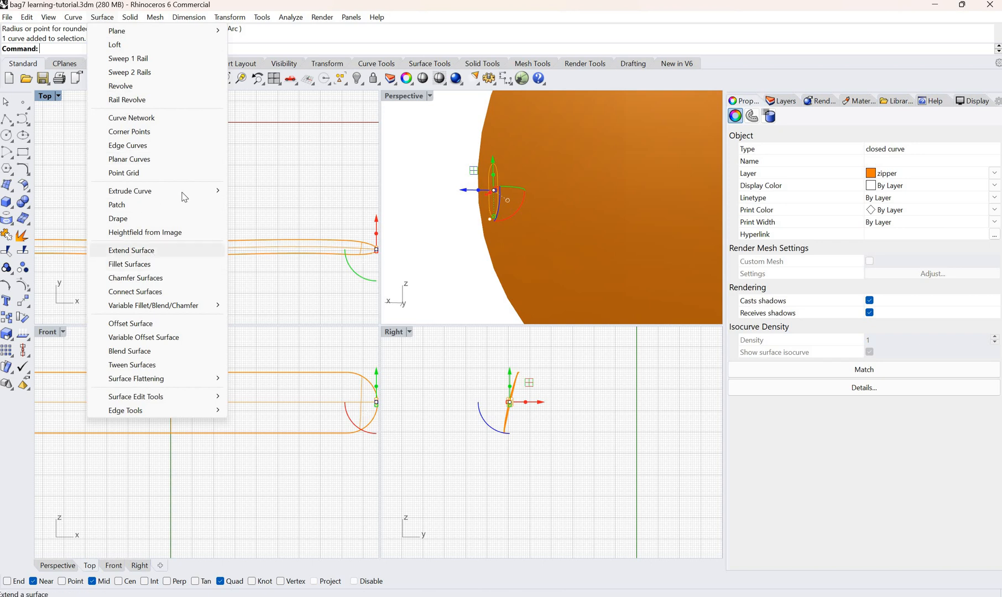
pyautogui.click(259, 191)
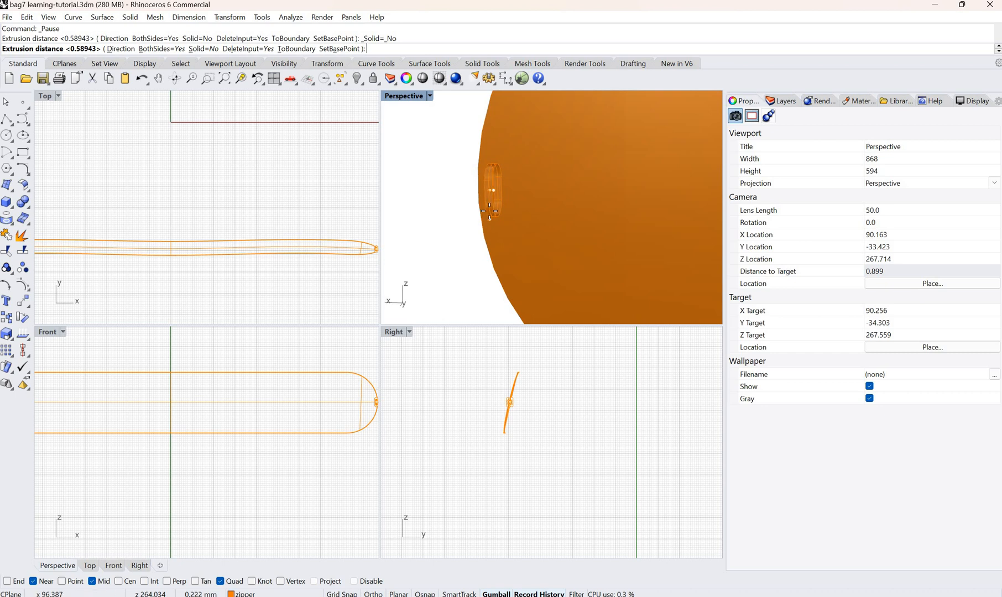
pyautogui.click(491, 219)
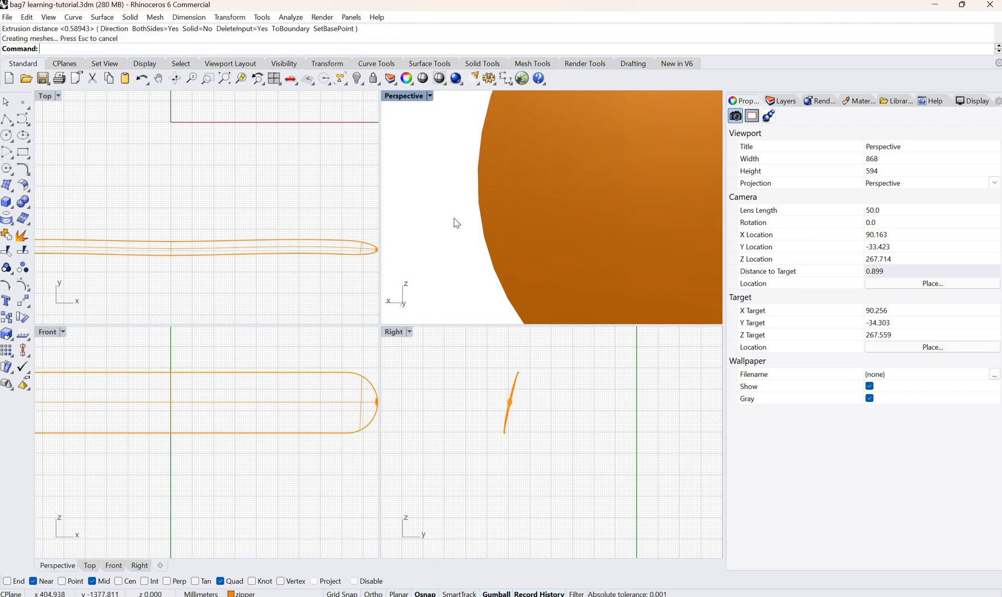
# Rotate the extruded tooth to match the tilt of the zipper surface and shift it slightly outward from the surface
pyautogui.scroll(-8, 461, 228)
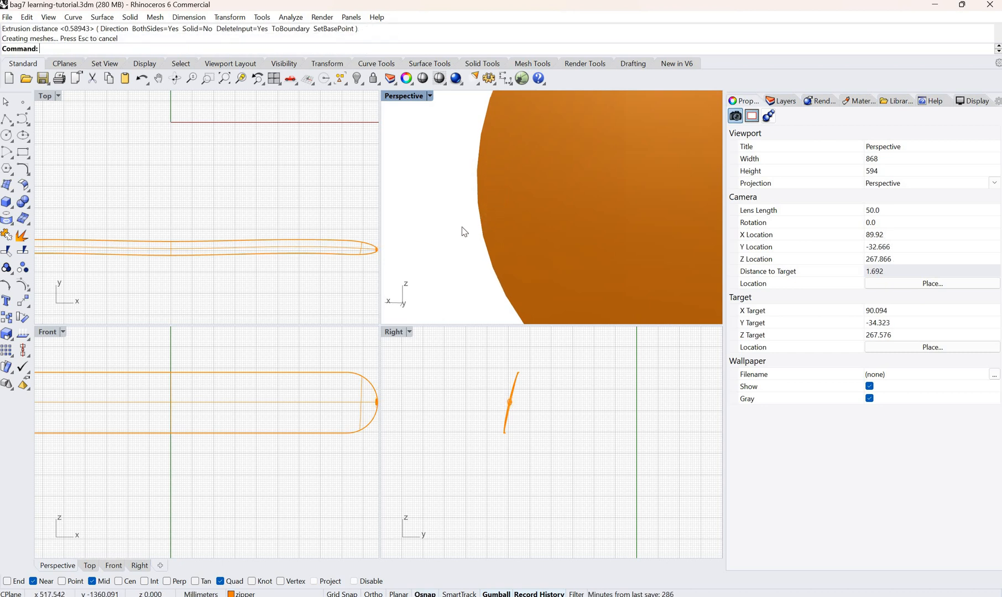
pyautogui.scroll(-8, 463, 229)
pyautogui.scroll(-10, 481, 233)
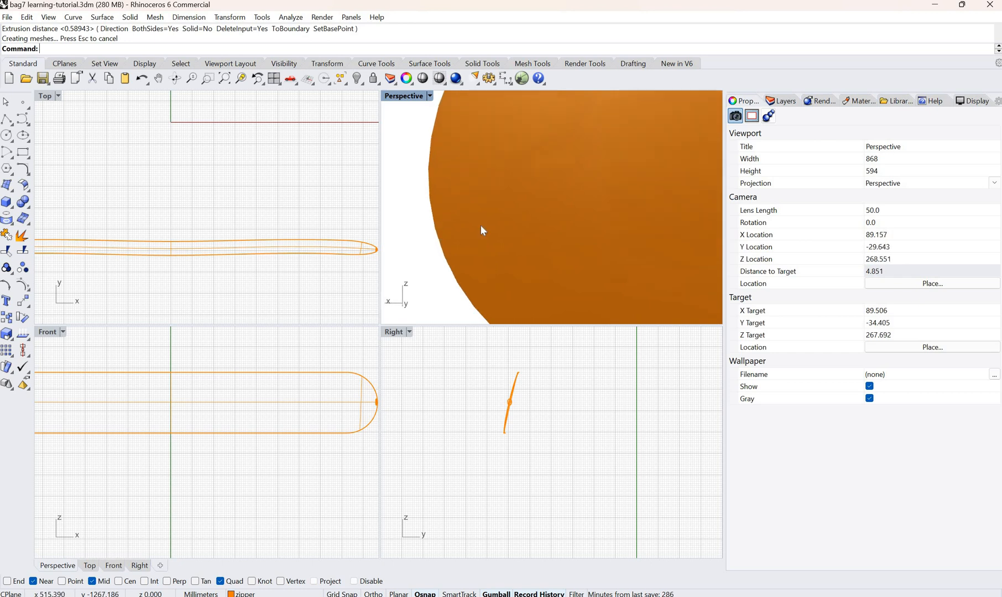
pyautogui.moveTo(481, 233); pyautogui.dragTo(444, 258, button='right')
pyautogui.scroll(-5, 508, 248)
pyautogui.scroll(-10, 444, 257)
pyautogui.scroll(12, 446, 260)
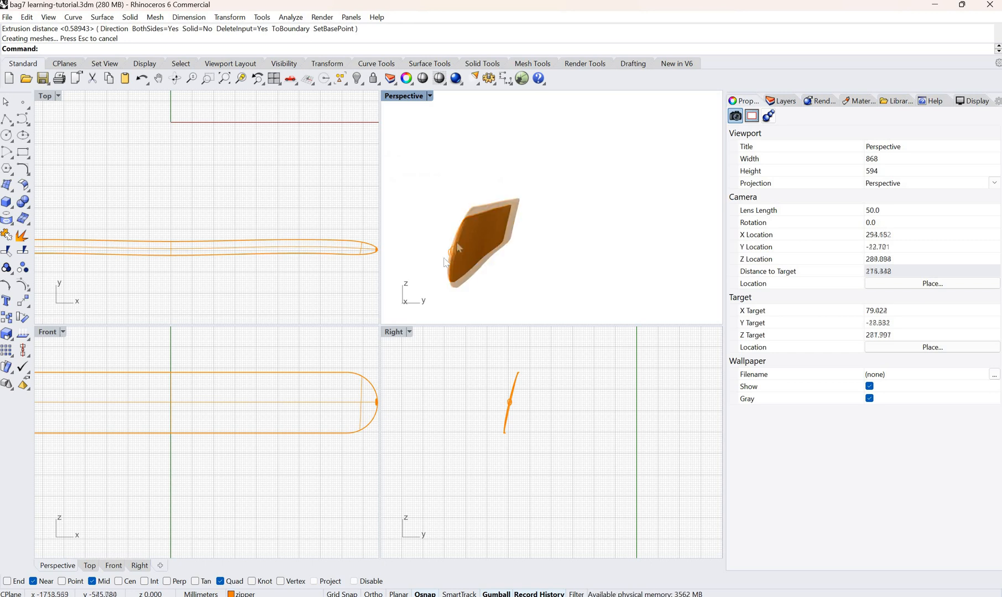
pyautogui.click(452, 254)
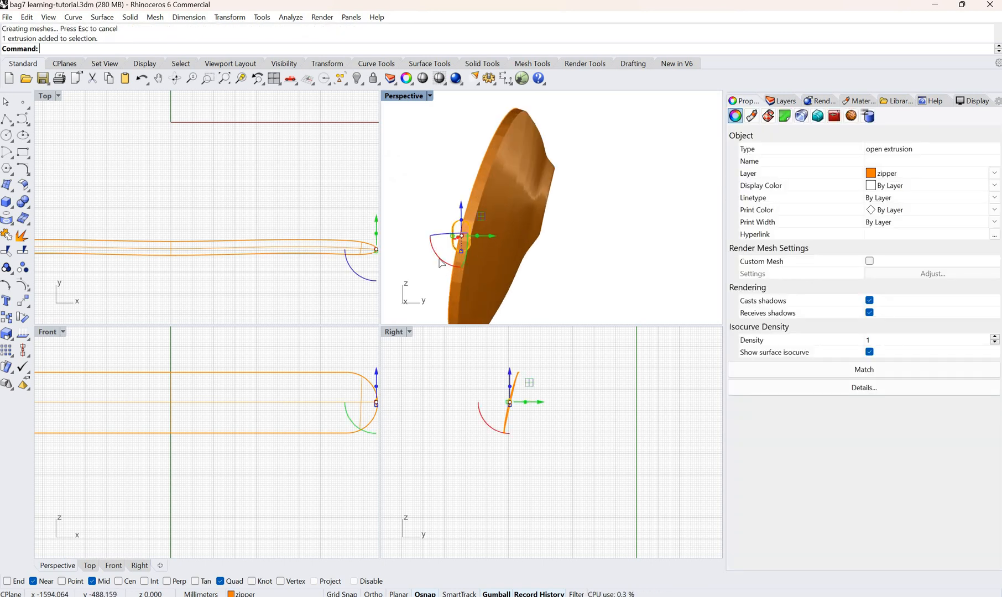
pyautogui.moveTo(441, 263); pyautogui.dragTo(506, 249)
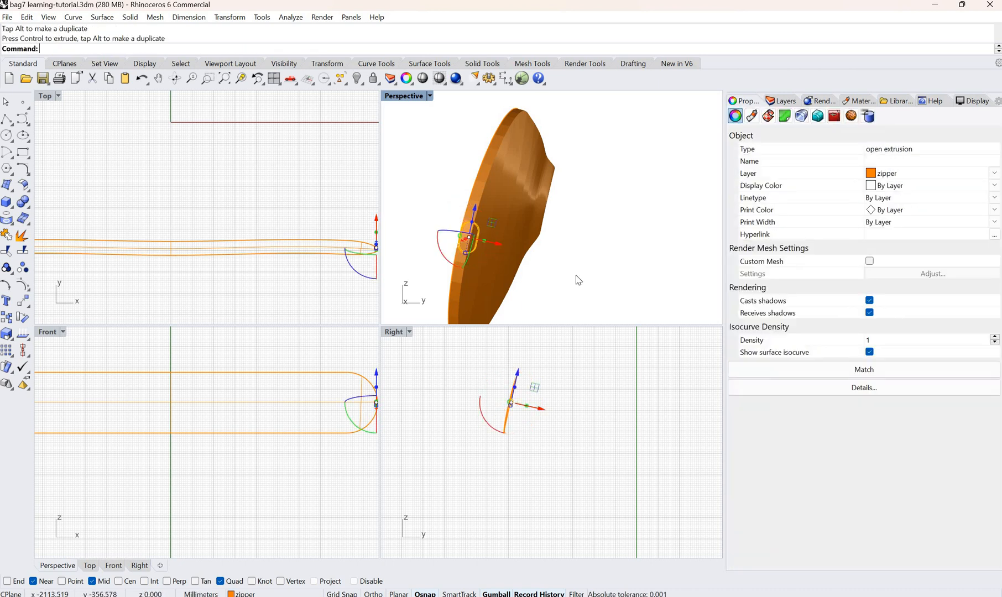
pyautogui.click(576, 276)
# Assign the zipper tooth to the steel layer
pyautogui.moveTo(565, 275); pyautogui.dragTo(393, 177, button='right')
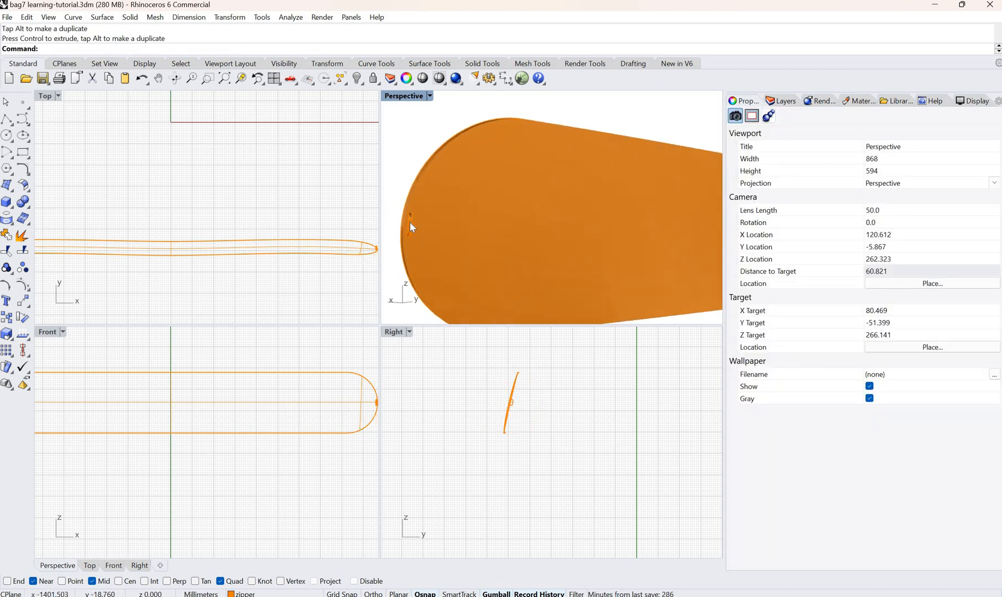
pyautogui.scroll(4, 413, 217)
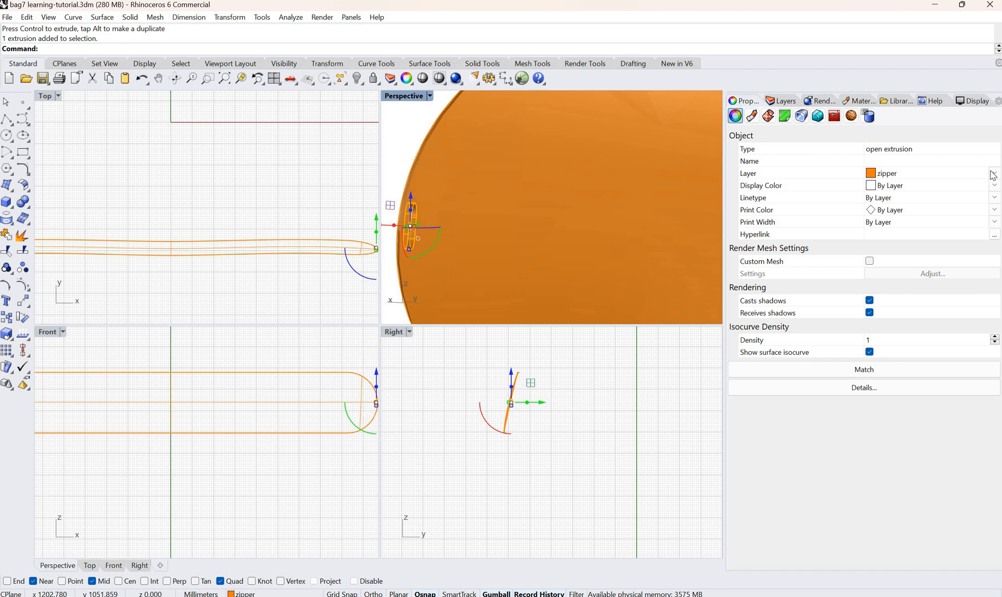
pyautogui.click(996, 173)
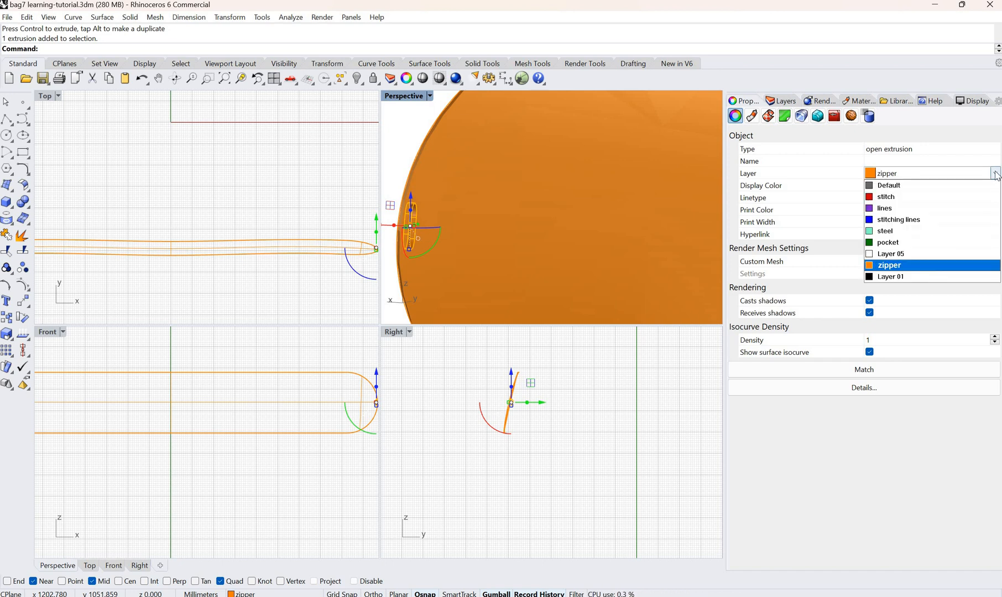
pyautogui.click(996, 174)
pyautogui.click(996, 174)
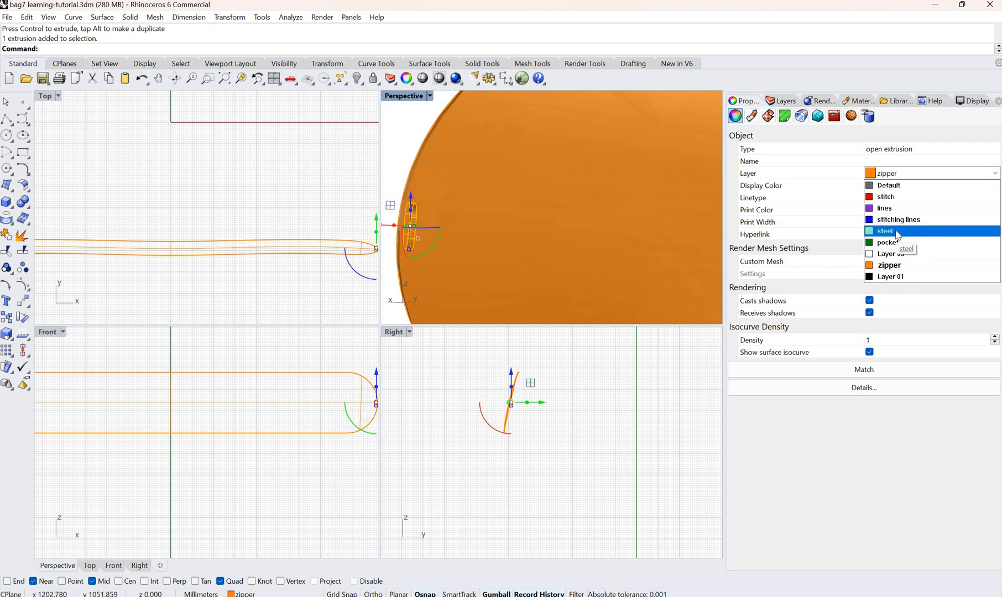
pyautogui.click(896, 231)
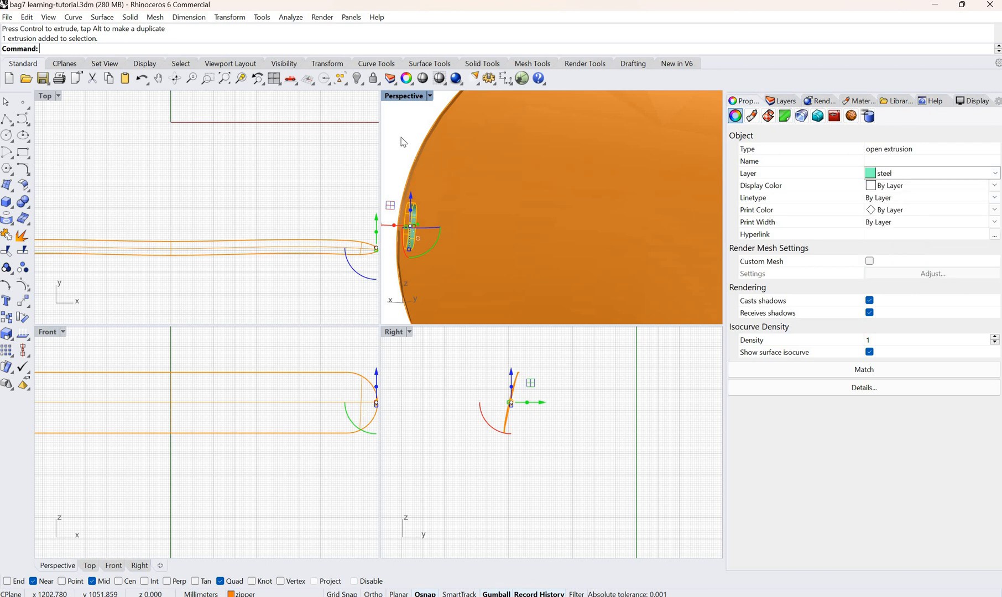
pyautogui.press('Escape')
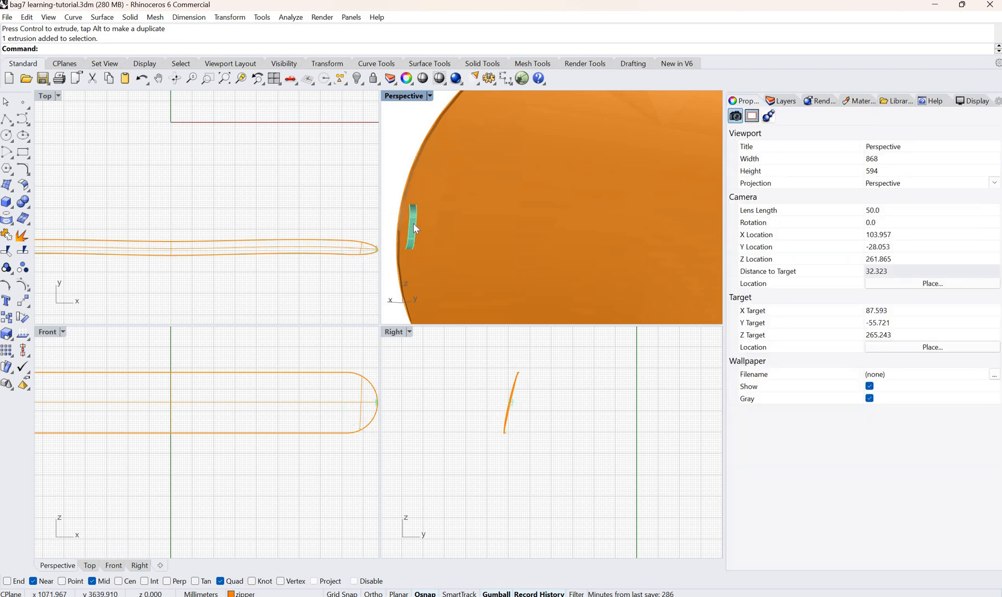
# Duplicate the steel tooth in place and move the copy inward along the zipper and slightly lower than the original
pyautogui.click(413, 223)
pyautogui.hotkey('ctrl', 'c')
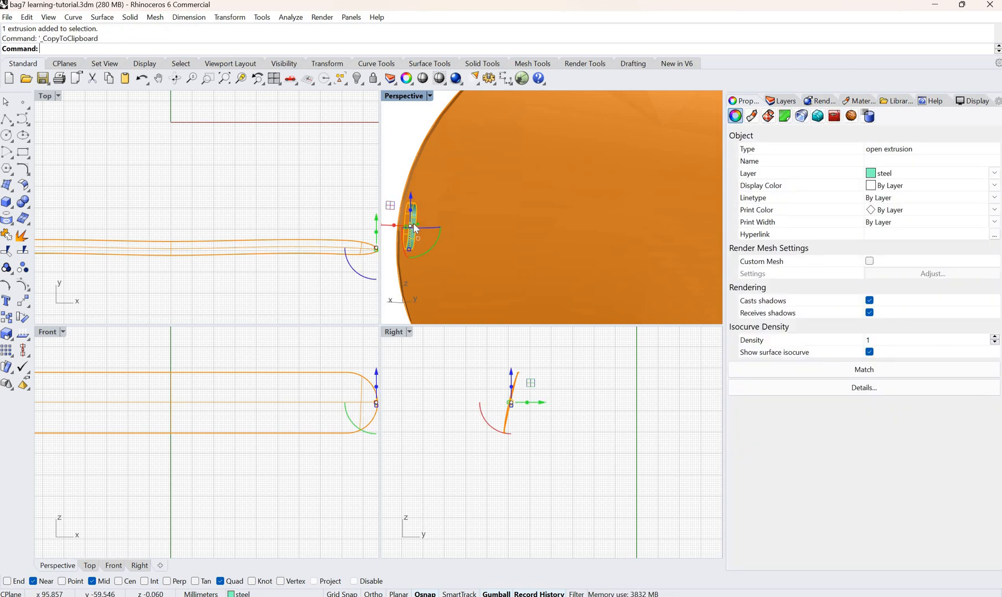
pyautogui.hotkey('ctrl', 'v')
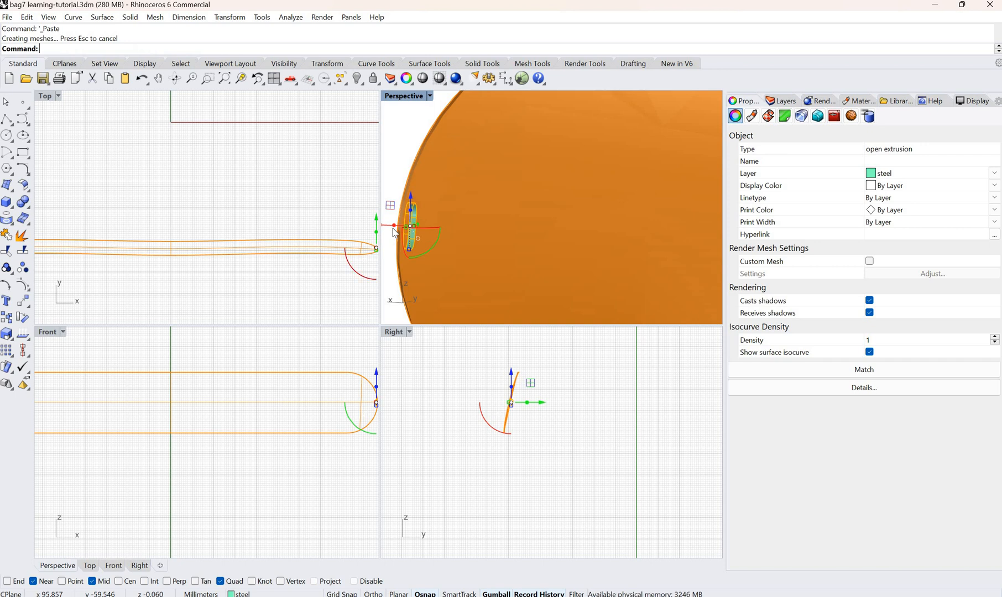
pyautogui.scroll(-3, 394, 233)
pyautogui.scroll(3, 394, 232)
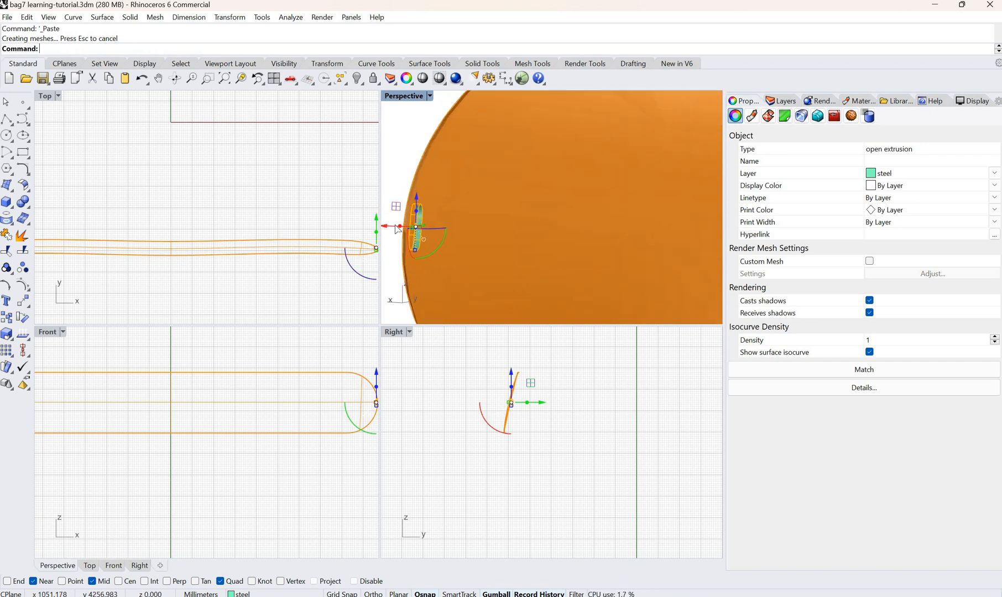
pyautogui.moveTo(408, 231); pyautogui.dragTo(381, 417)
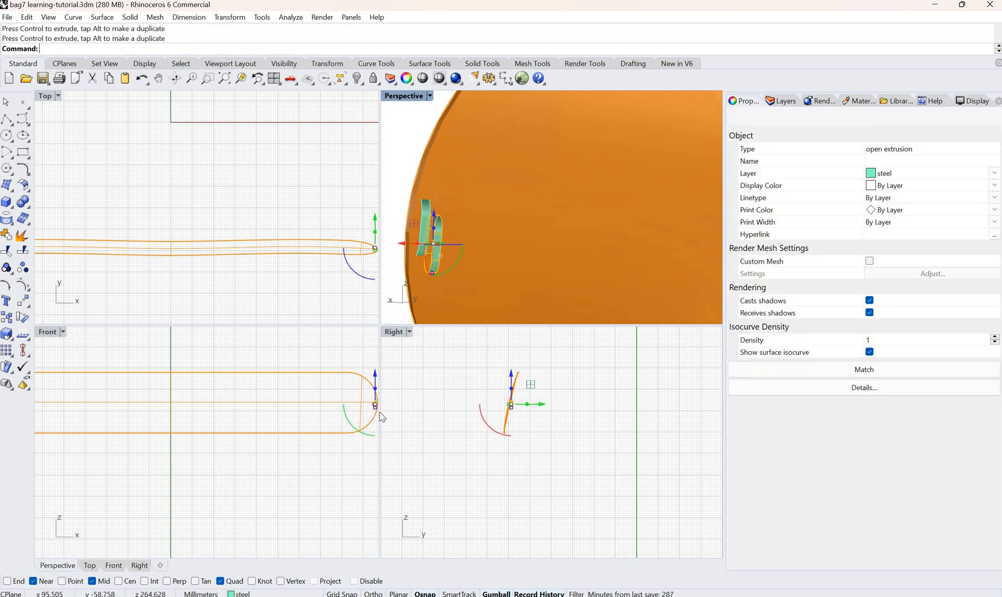
# Shift the copied tooth about 0.18 mm back towards the original so the two staggered teeth sit close together
pyautogui.scroll(4, 381, 413)
pyautogui.scroll(-3, 374, 401)
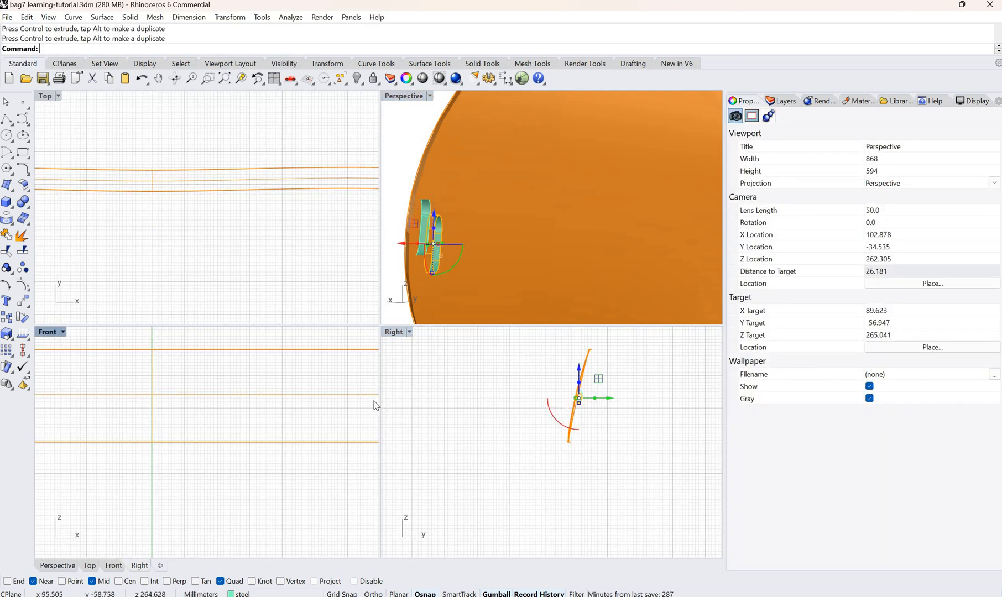
pyautogui.scroll(-5, 374, 401)
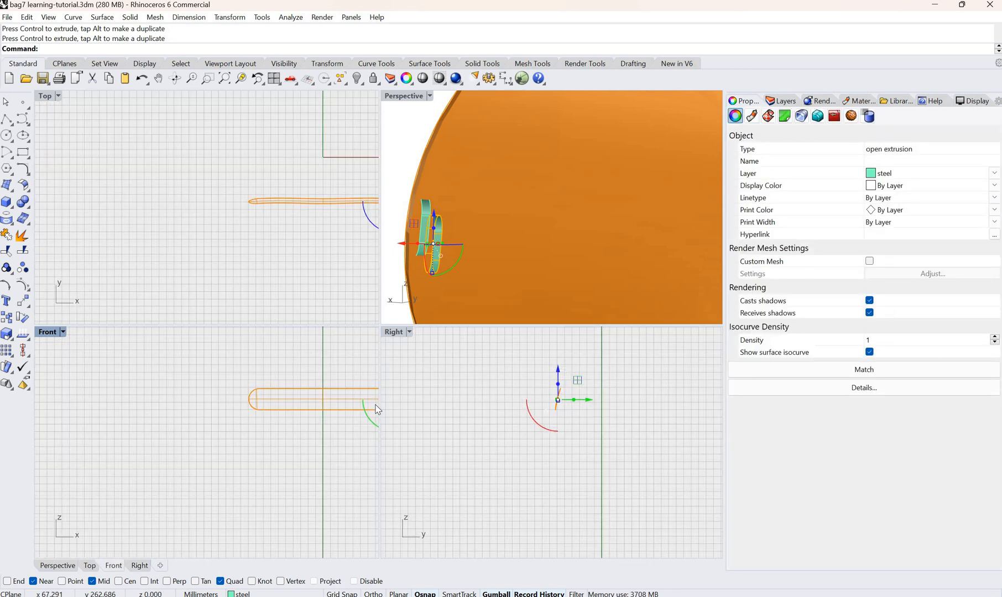
pyautogui.scroll(-10, 377, 402)
pyautogui.scroll(5, 382, 401)
pyautogui.moveTo(352, 405); pyautogui.dragTo(266, 416, button='right')
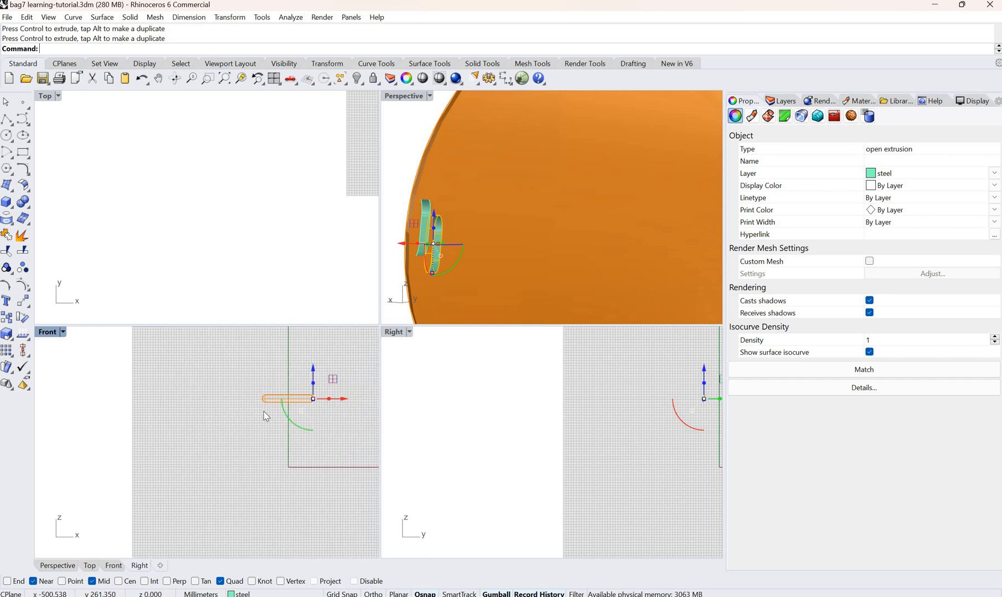
pyautogui.scroll(5, 244, 403)
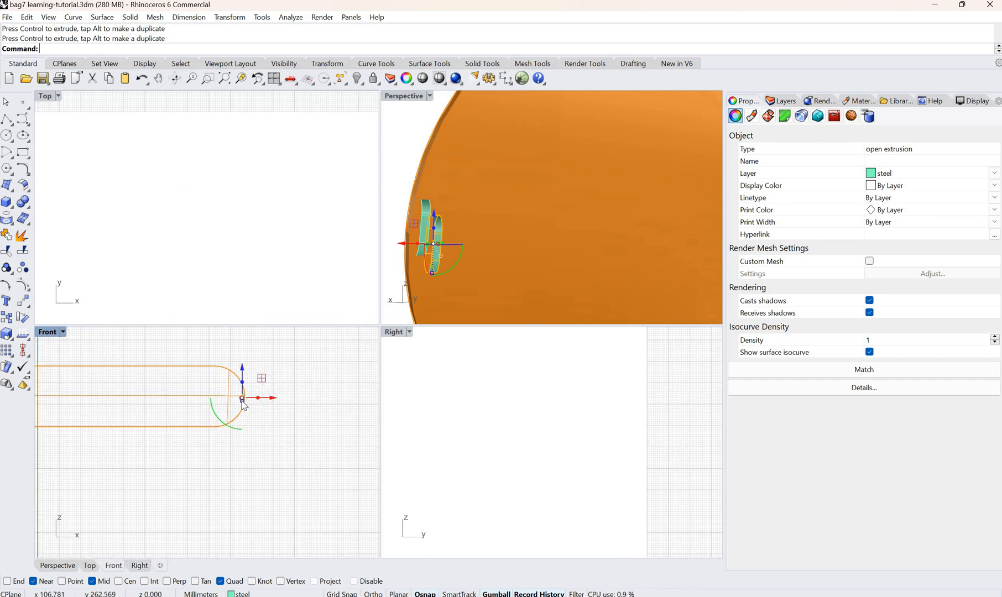
pyautogui.scroll(6, 242, 404)
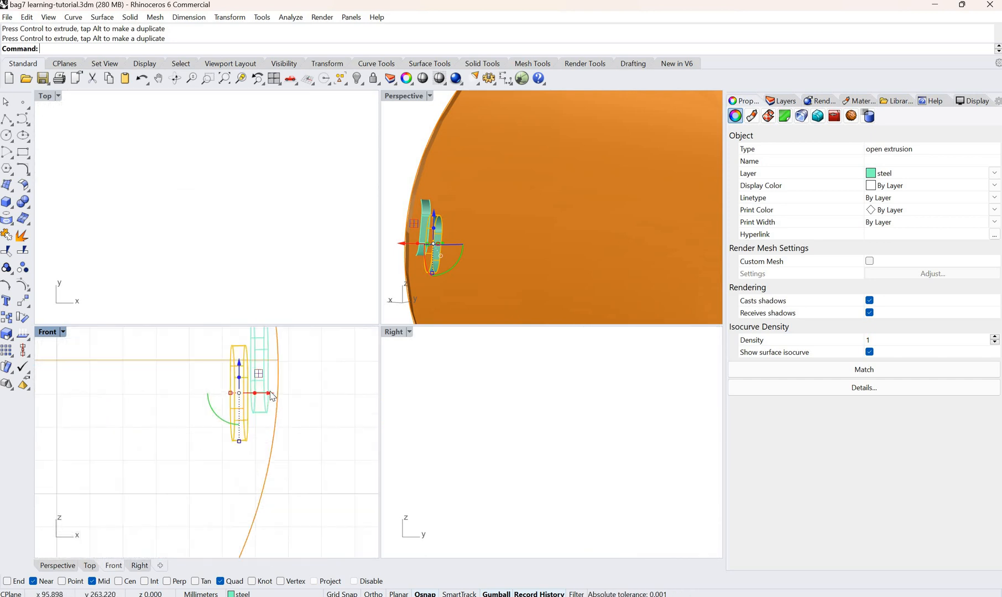
pyautogui.moveTo(275, 392); pyautogui.dragTo(281, 392)
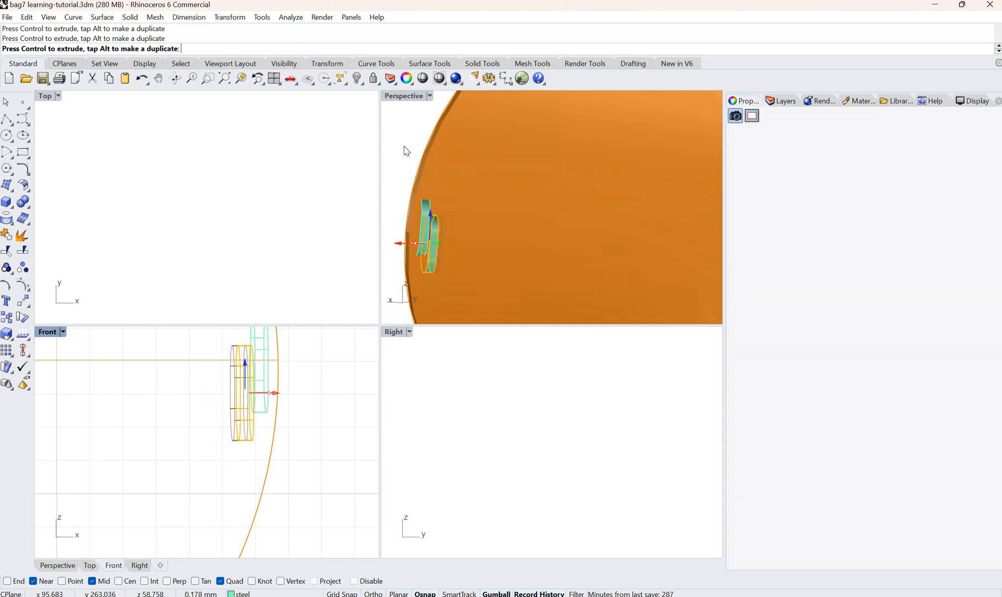
pyautogui.click(407, 170)
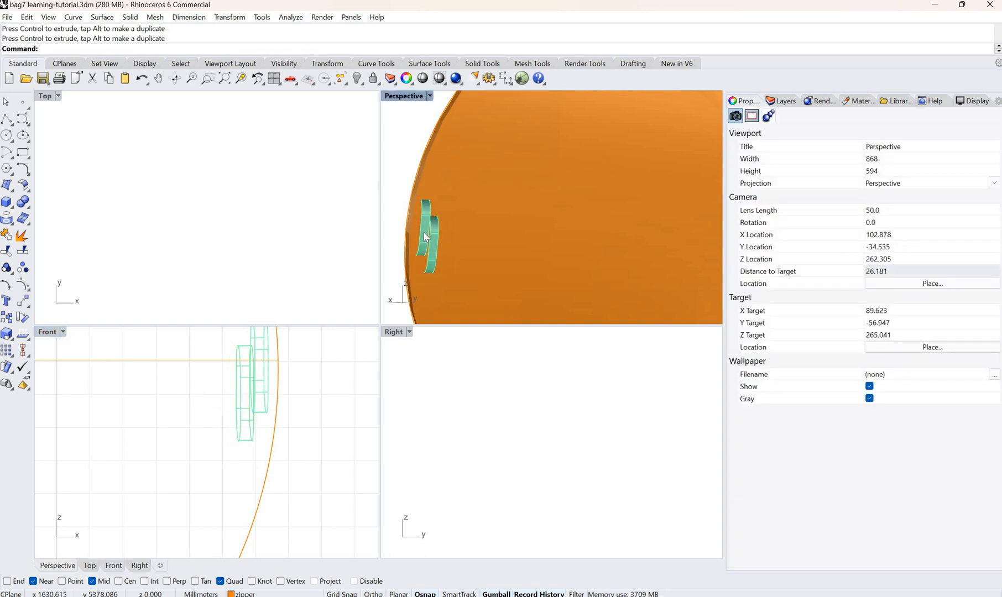
# Select both teeth and move them up so the staggered pair is centred on the zipper's middle isocurve
pyautogui.click(430, 255)
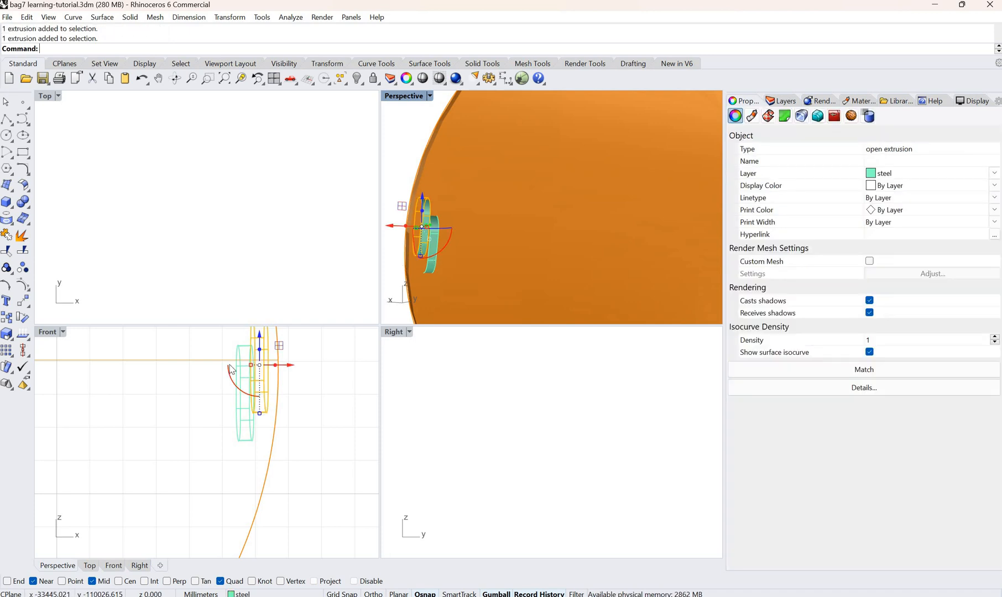
pyautogui.keyDown('shift'); pyautogui.click(237, 376); pyautogui.keyUp('shift')
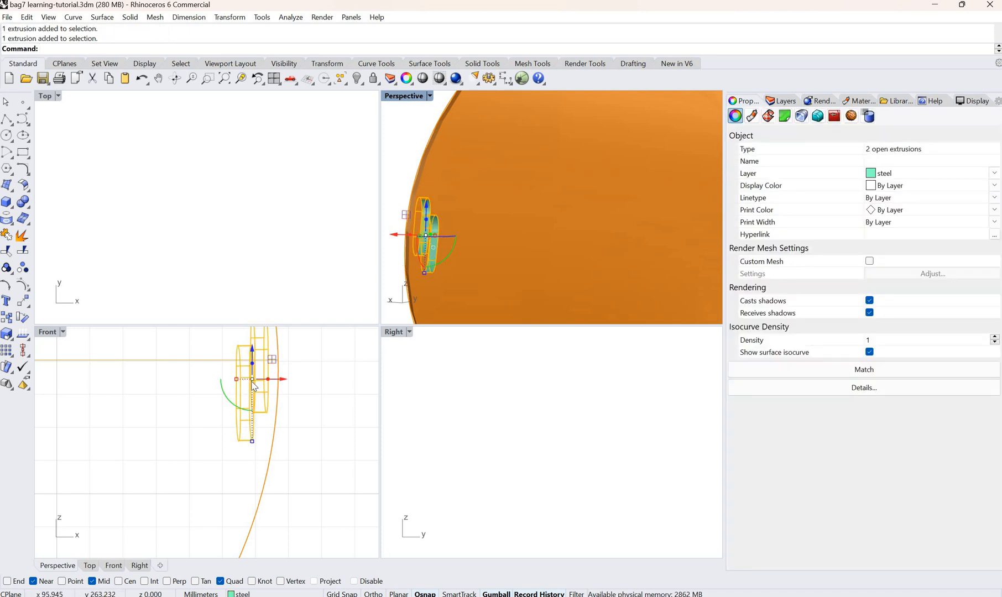
pyautogui.scroll(-4, 253, 386)
pyautogui.scroll(-1, 252, 348)
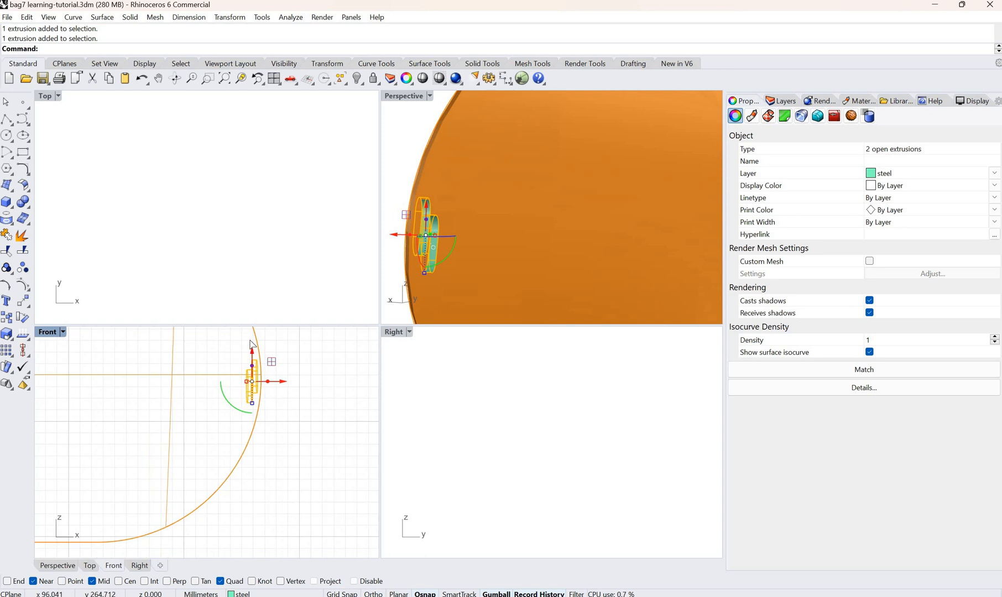
pyautogui.moveTo(253, 350); pyautogui.dragTo(251, 341)
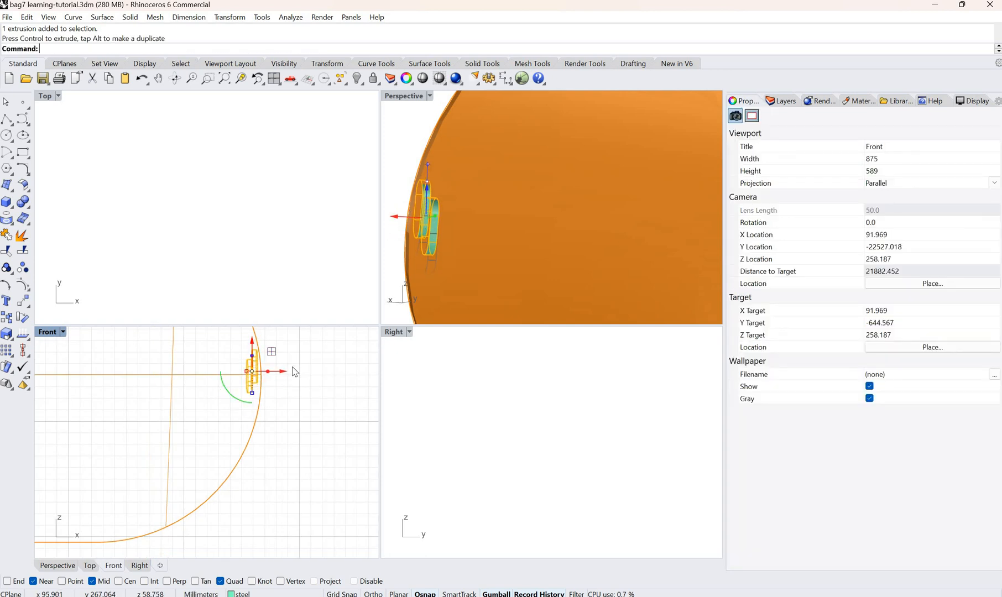
pyautogui.click(278, 389)
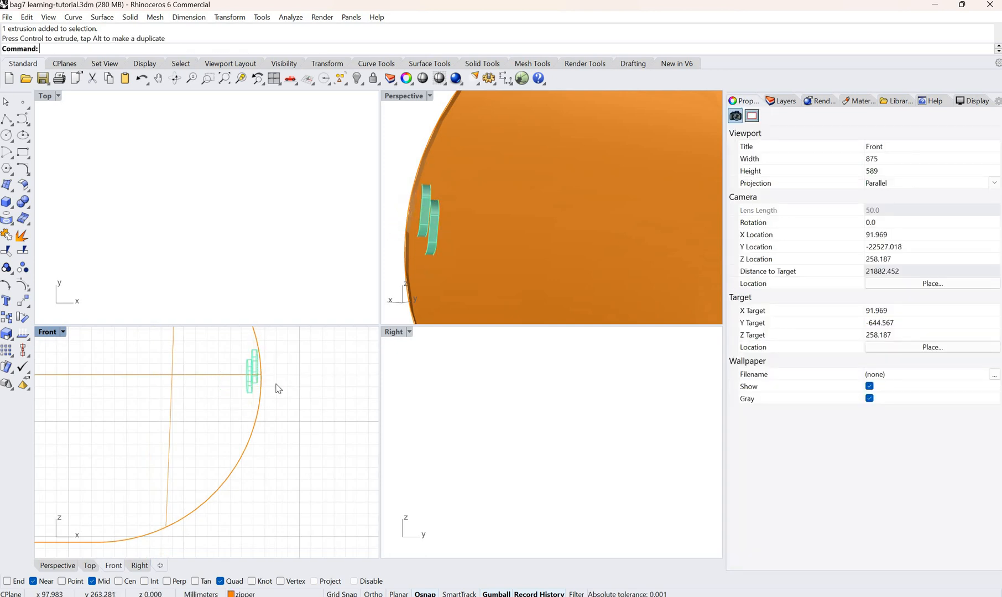
# Select both staggered steel teeth at the end of the zipper
pyautogui.scroll(-4, 279, 389)
pyautogui.scroll(-1, 308, 372)
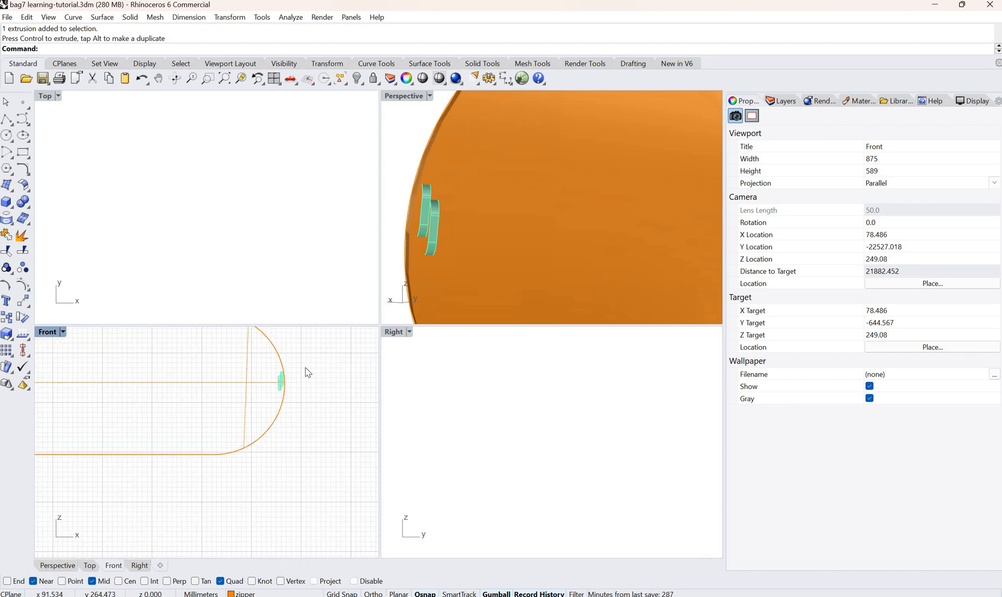
pyautogui.scroll(4, 309, 373)
pyautogui.click(299, 394)
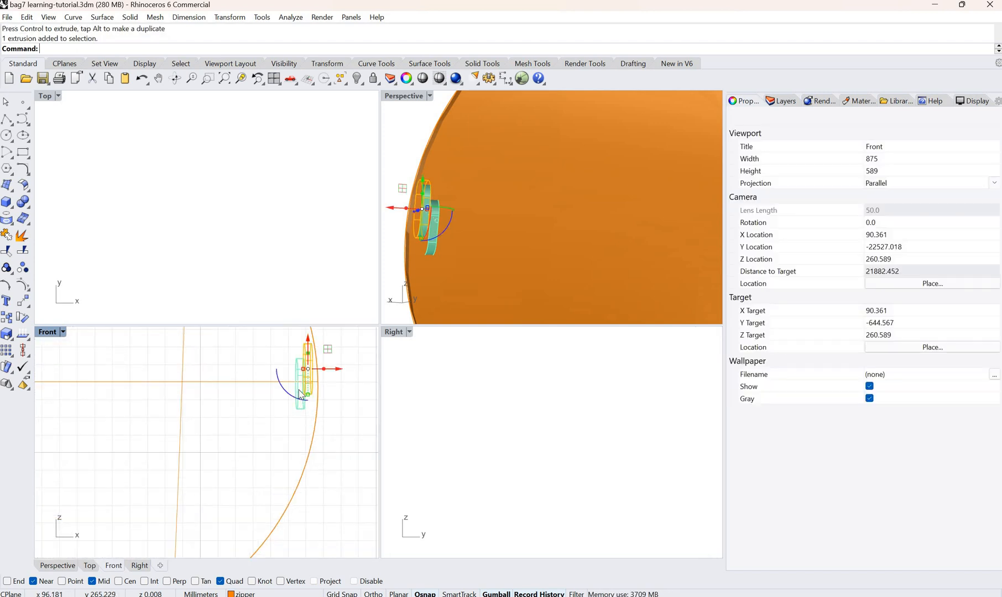
pyautogui.keyDown('shift'); pyautogui.click(298, 390); pyautogui.keyUp('shift')
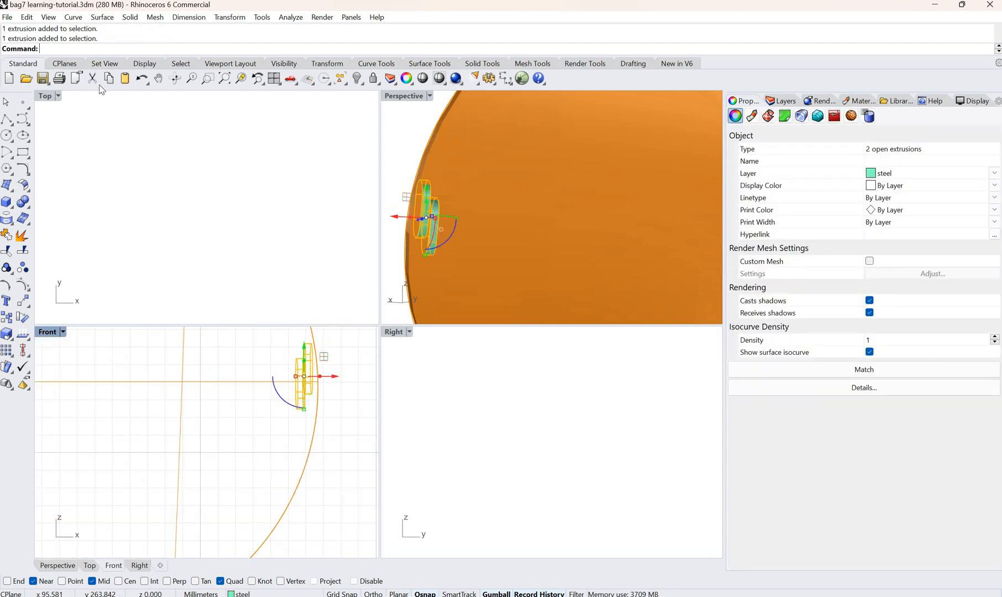
# Try arraying the two teeth along the zipper's centre curve with 3.0 mm between items and Freeform orientation, and undo the array
pyautogui.write('a')
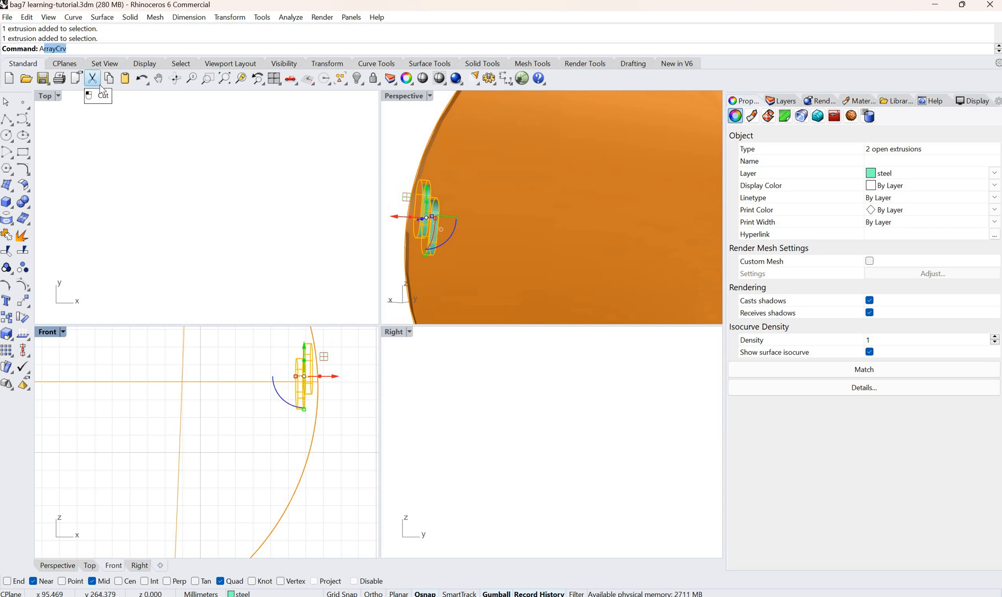
pyautogui.press('Return')
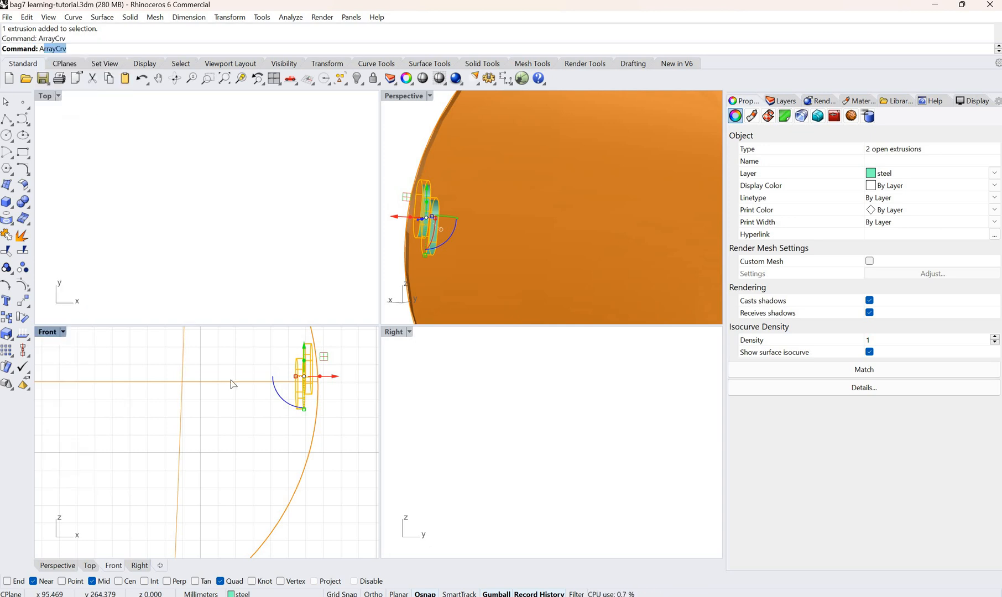
pyautogui.click(232, 383)
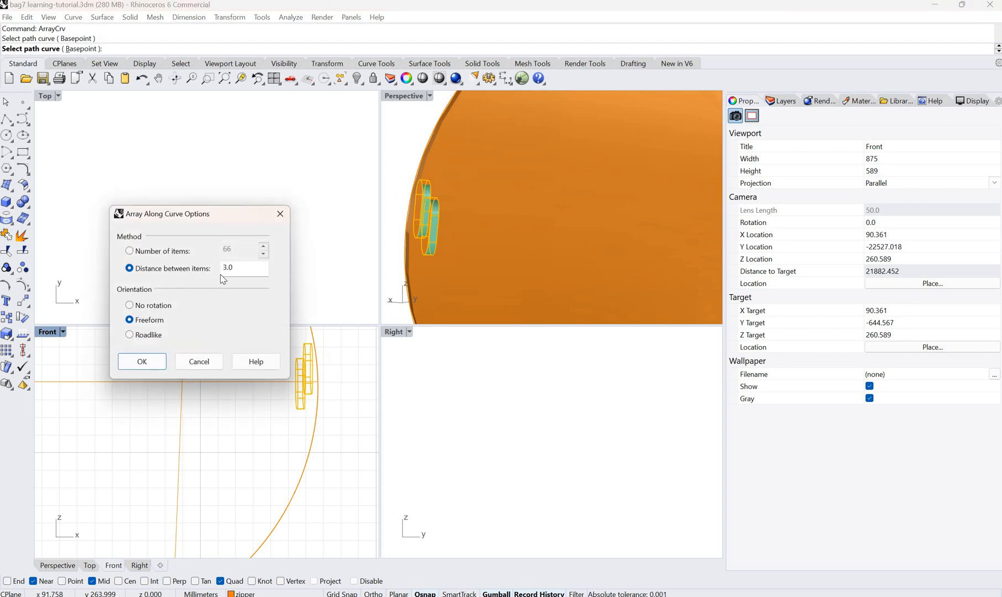
pyautogui.click(155, 363)
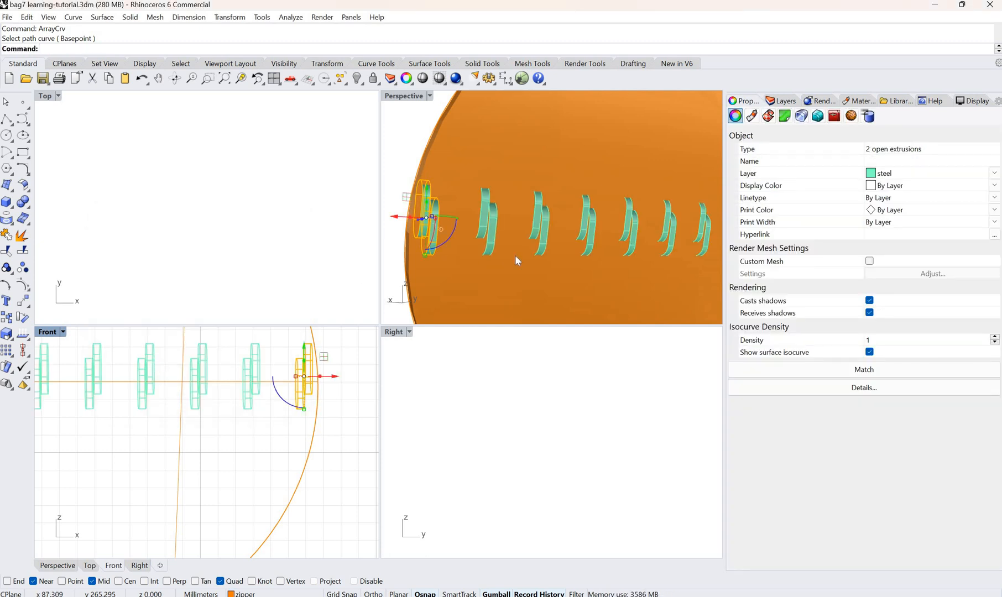
pyautogui.scroll(-3, 510, 254)
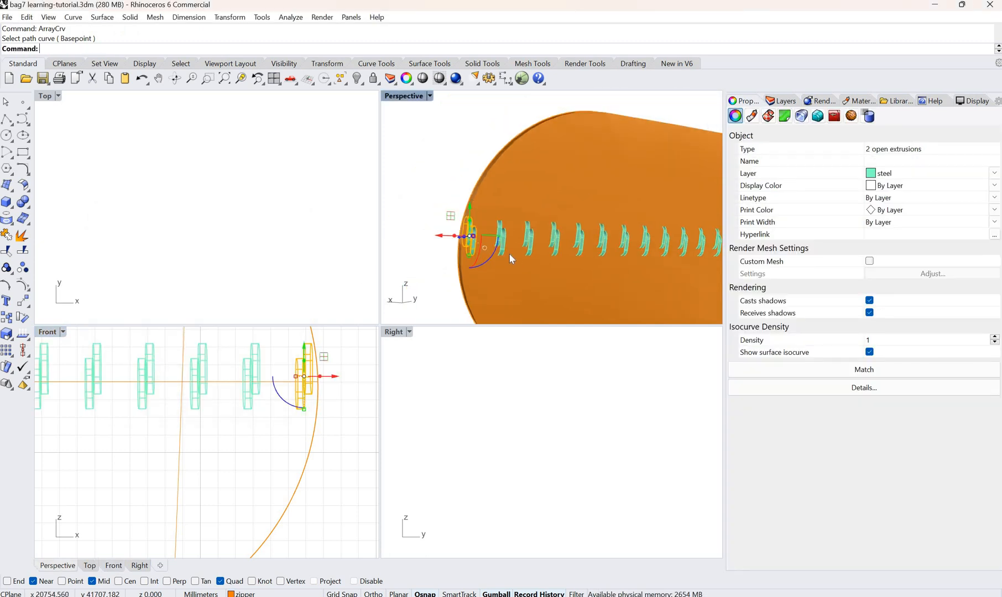
pyautogui.scroll(2, 469, 239)
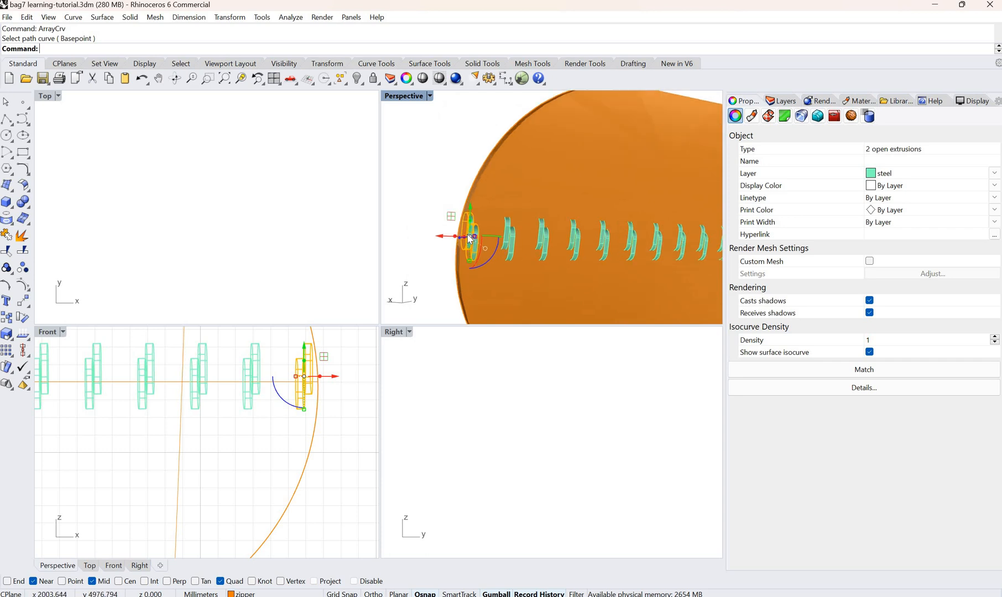
pyautogui.scroll(1, 469, 239)
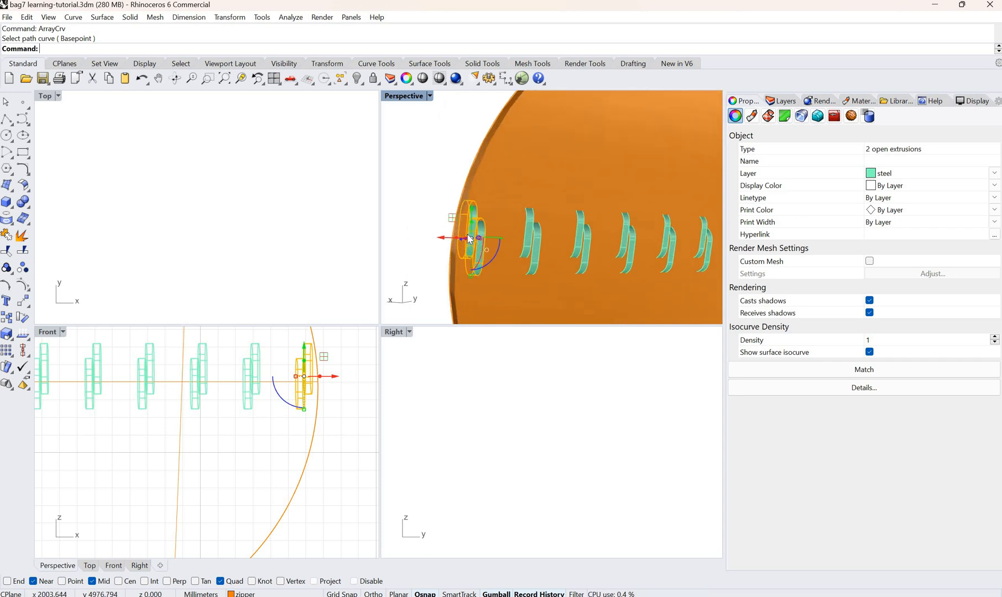
pyautogui.hotkey('ctrl', 'z')
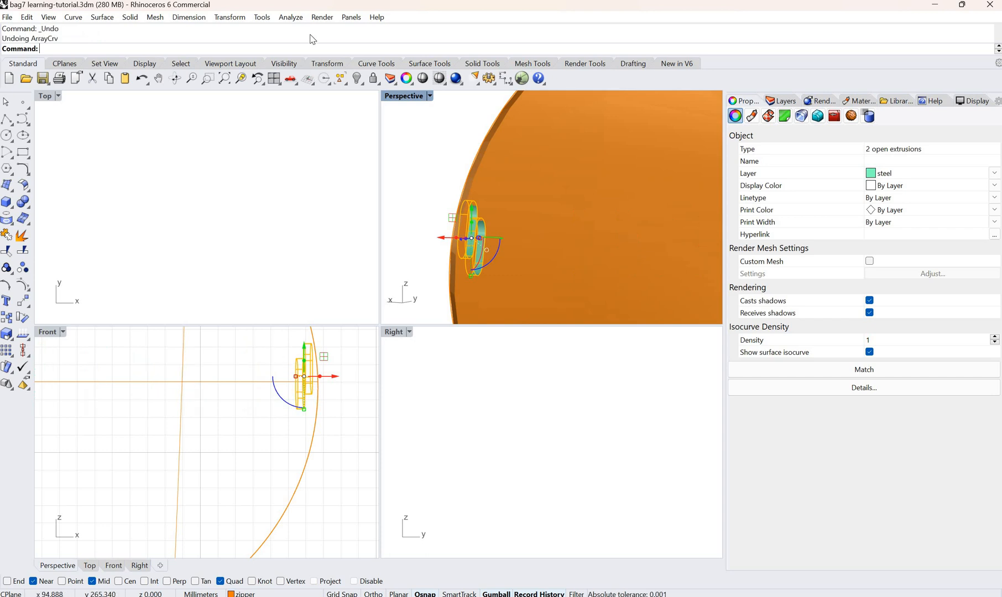
# Array the two teeth along the zipper's centre curve with 1 mm between items and Freeform orientation
pyautogui.rightClick(347, 106)
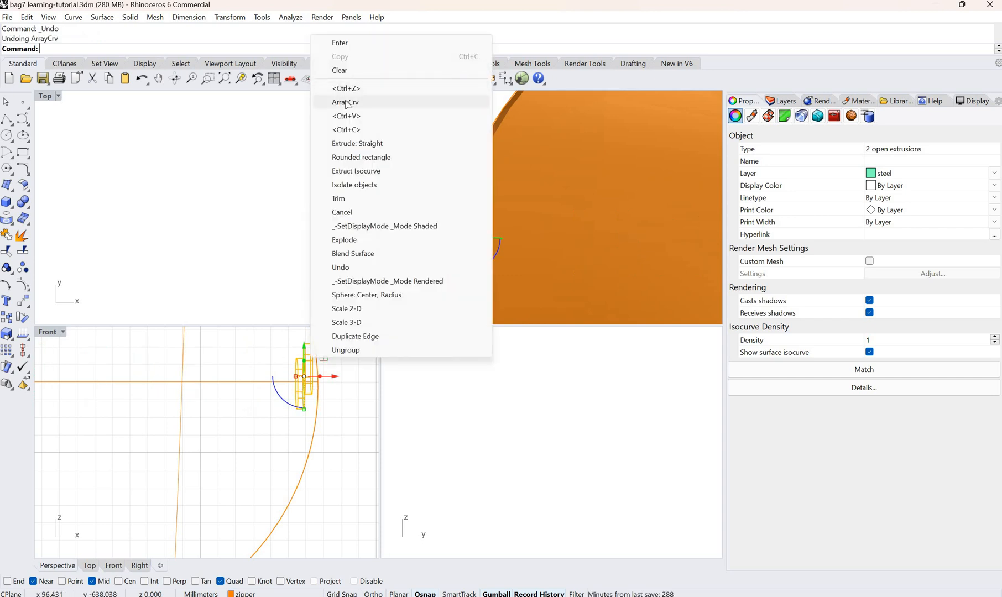
pyautogui.click(347, 102)
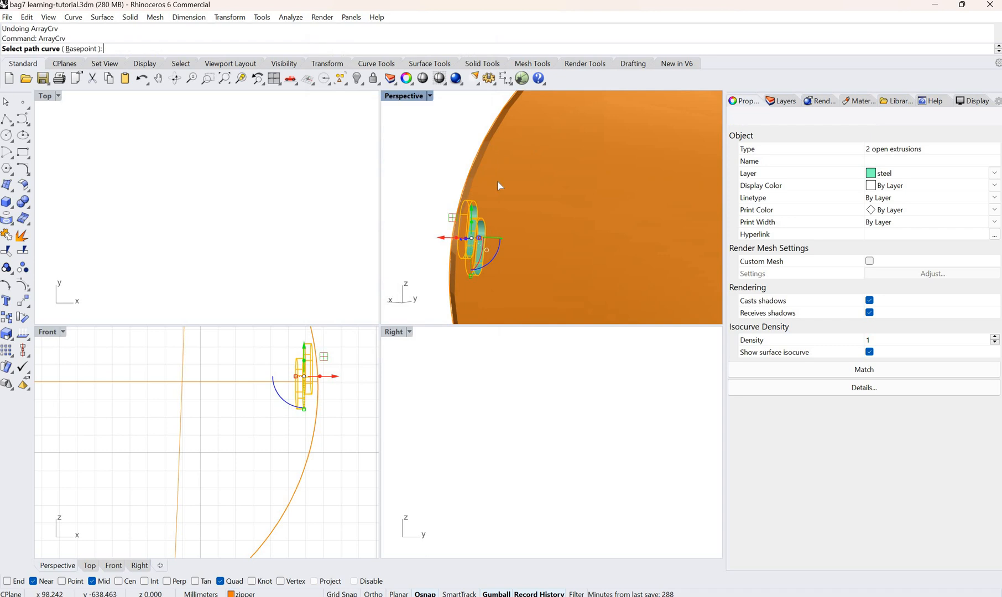
pyautogui.click(244, 382)
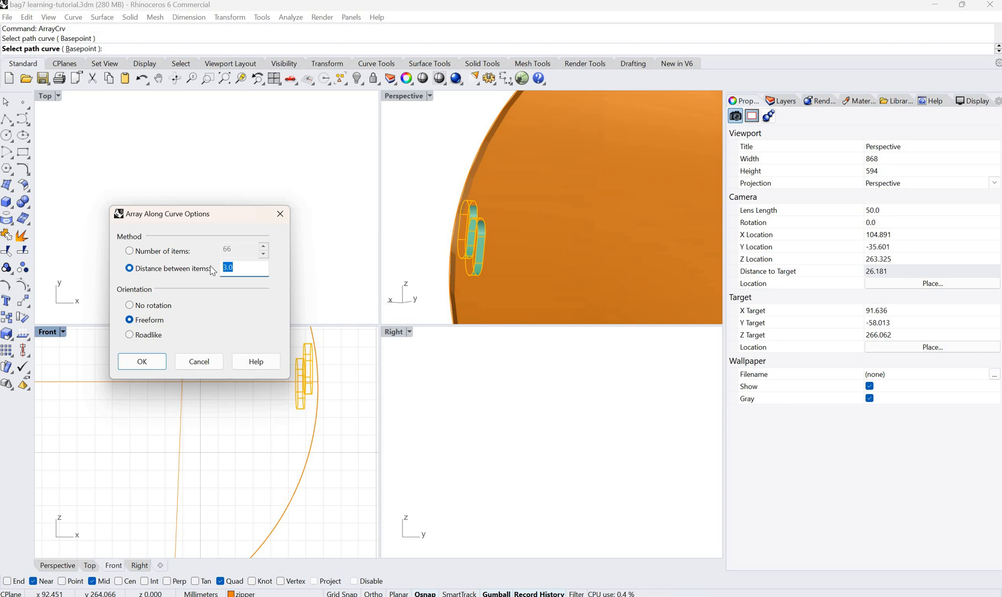
pyautogui.write('3')
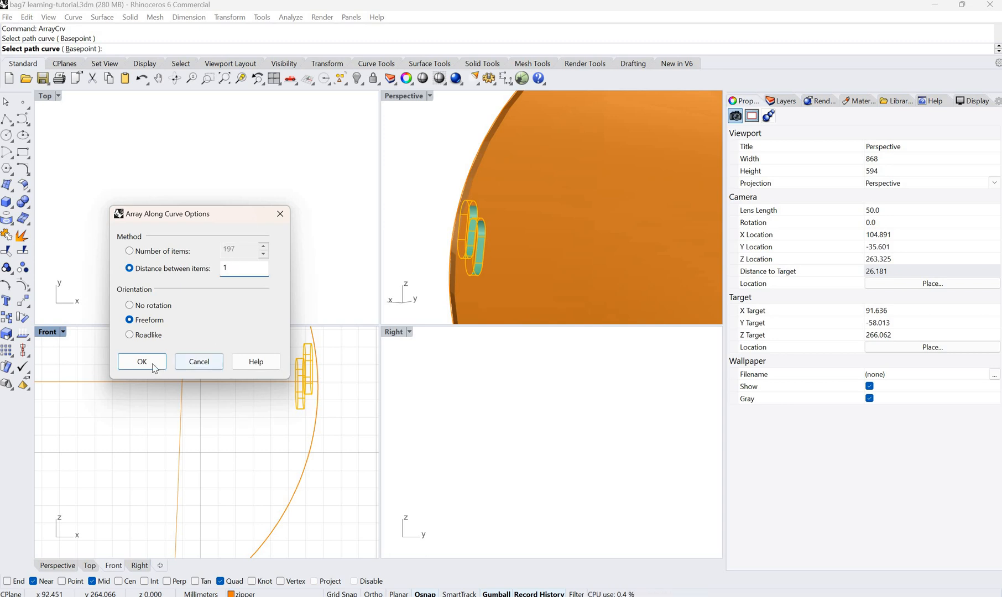
pyautogui.click(143, 361)
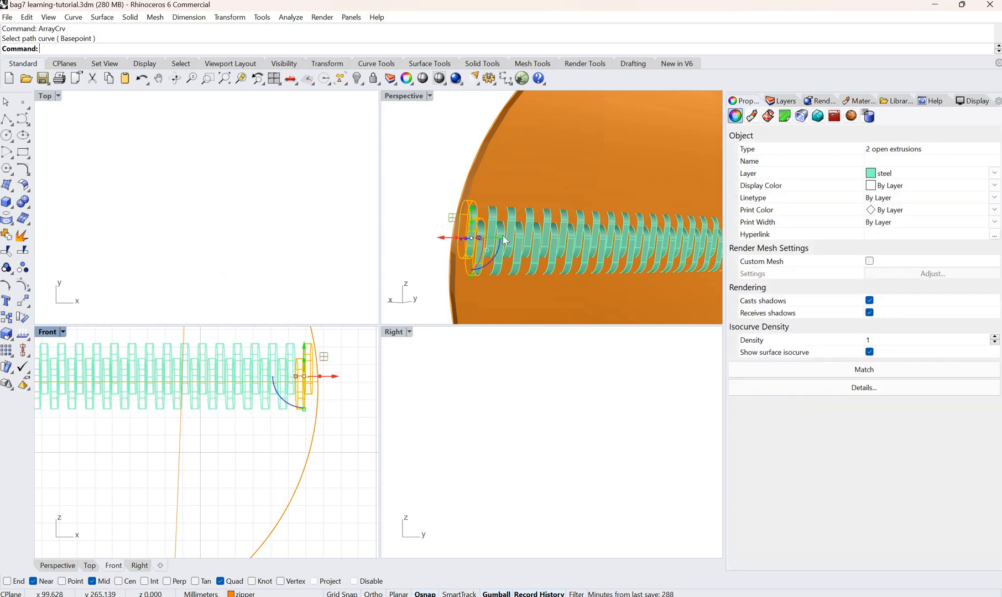
# Deselect the teeth and examine the arrayed row along the whole length of the zipper
pyautogui.scroll(-2, 505, 240)
pyautogui.scroll(-8, 505, 241)
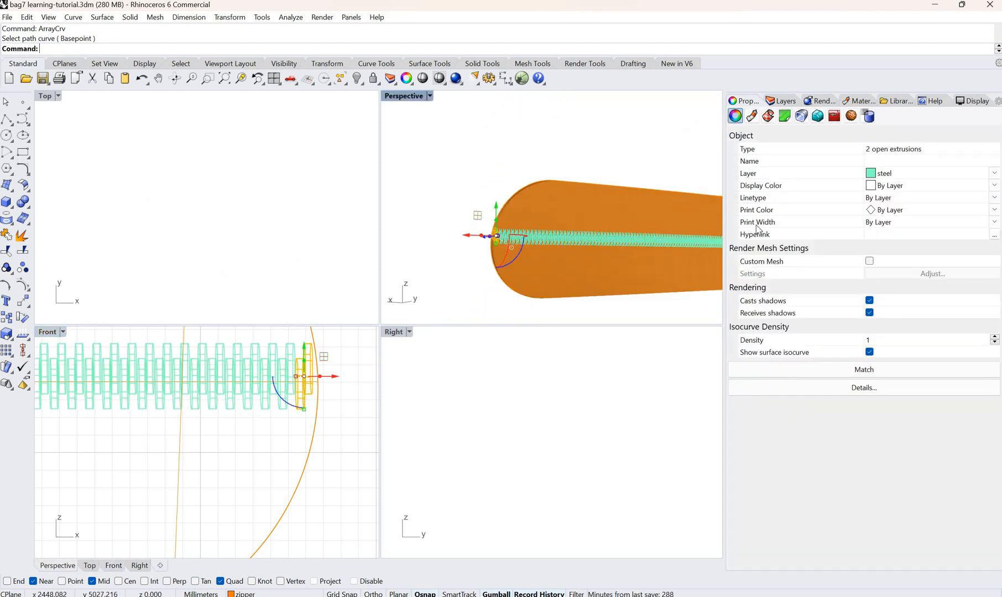
pyautogui.scroll(3, 522, 279)
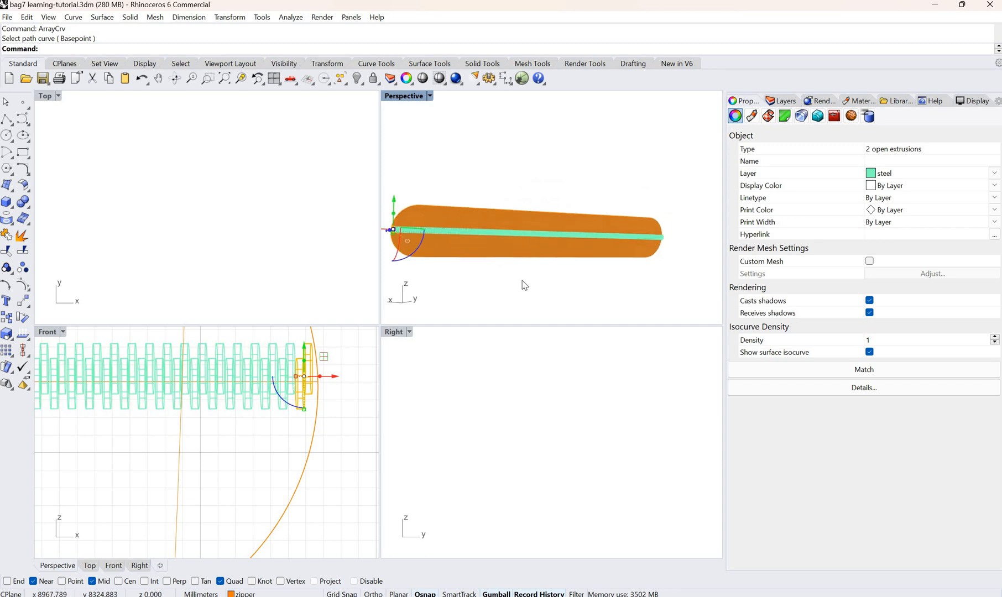
pyautogui.click(468, 264)
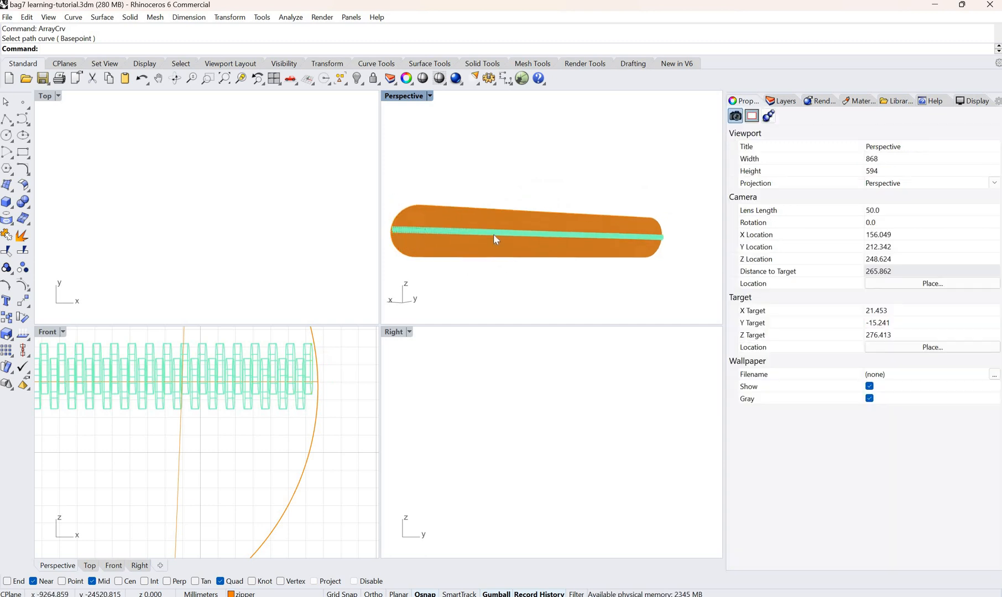
pyautogui.scroll(-2, 457, 233)
pyautogui.scroll(-2, 457, 233)
pyautogui.scroll(2, 433, 238)
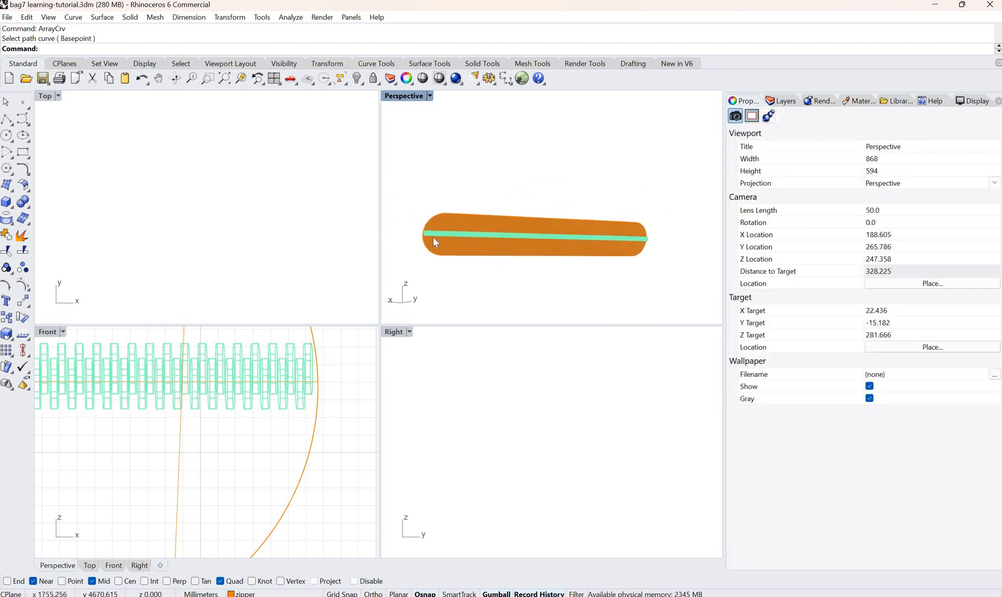
pyautogui.scroll(1, 440, 246)
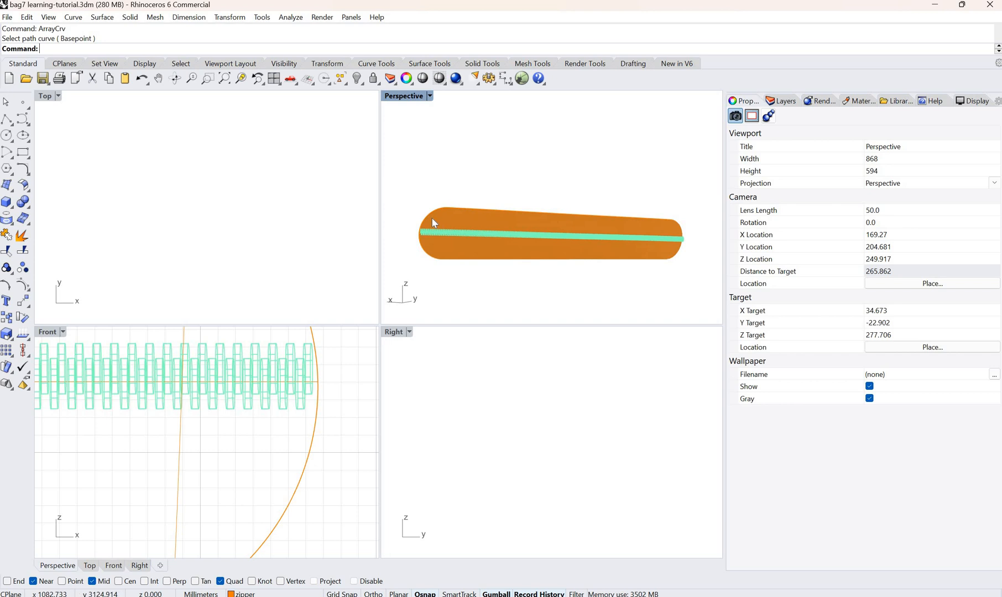
# Duplicate the outer edge of the zipper surface as a closed curve on the current layer
pyautogui.scroll(5, 432, 220)
pyautogui.scroll(-1, 454, 203)
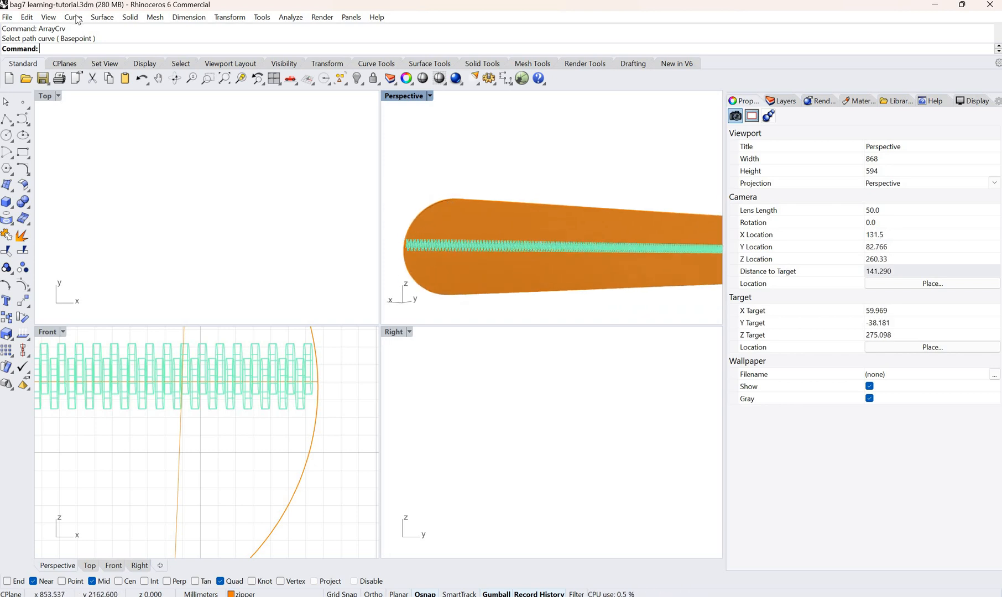
pyautogui.hotkey('alt', 'c')
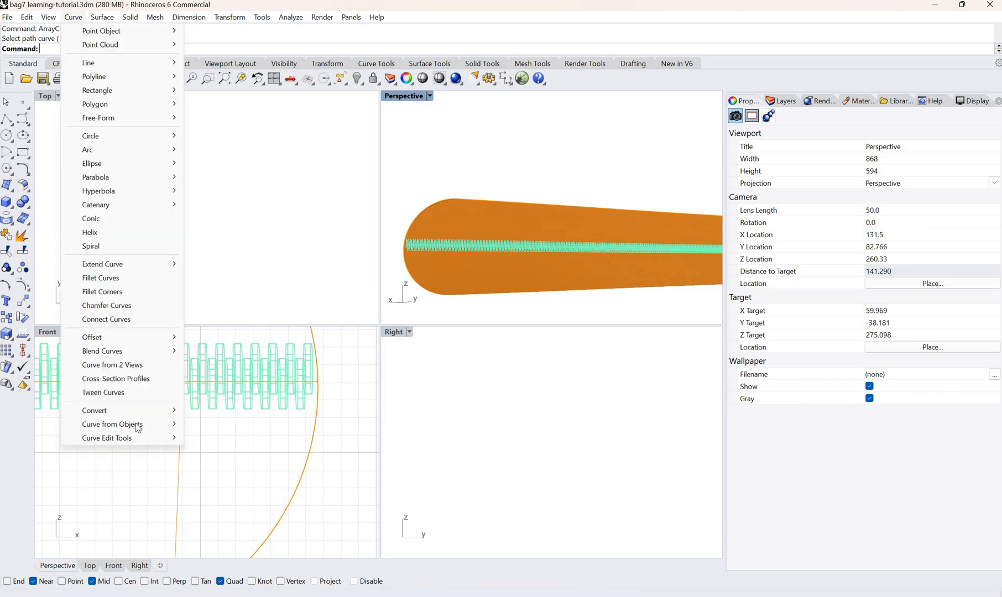
pyautogui.moveTo(160, 425)
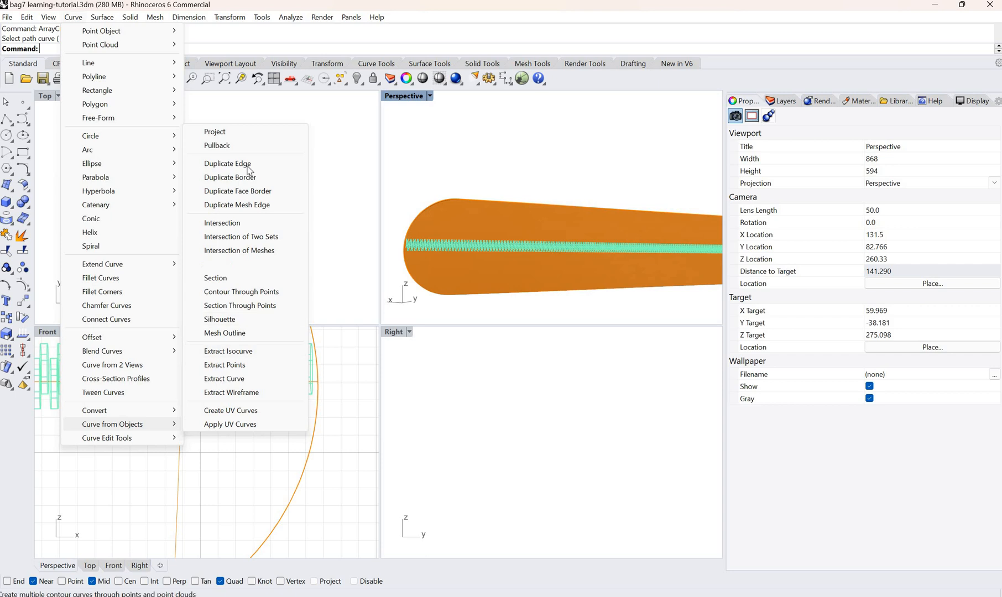
pyautogui.click(228, 163)
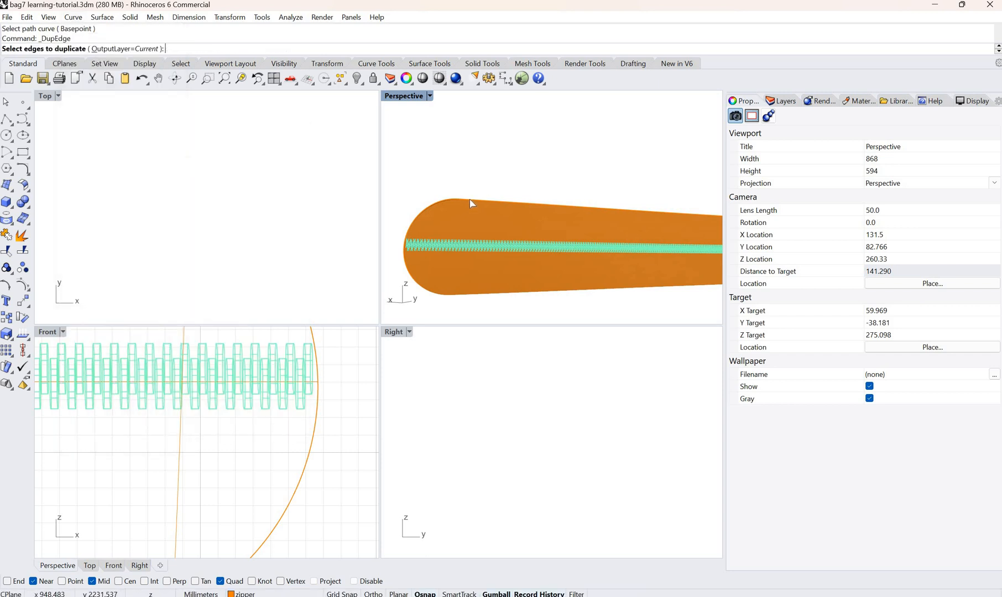
pyautogui.click(468, 201)
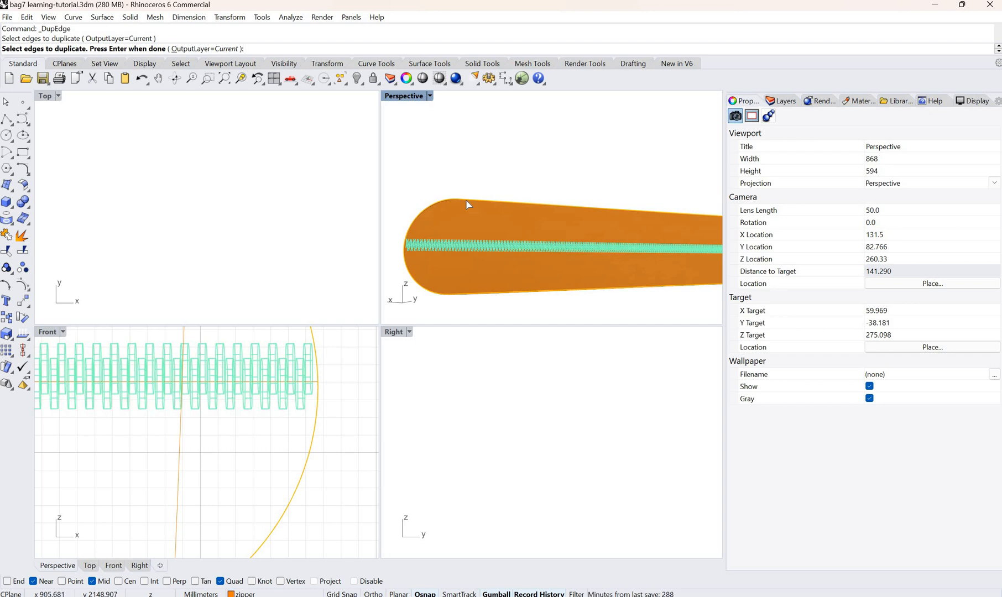
pyautogui.press('Return')
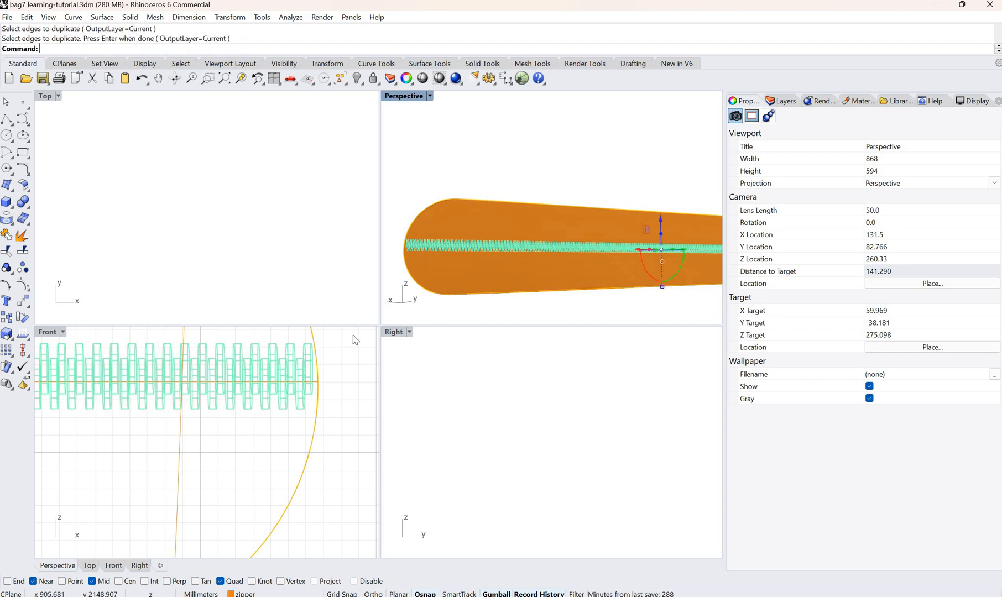
pyautogui.scroll(-2, 335, 393)
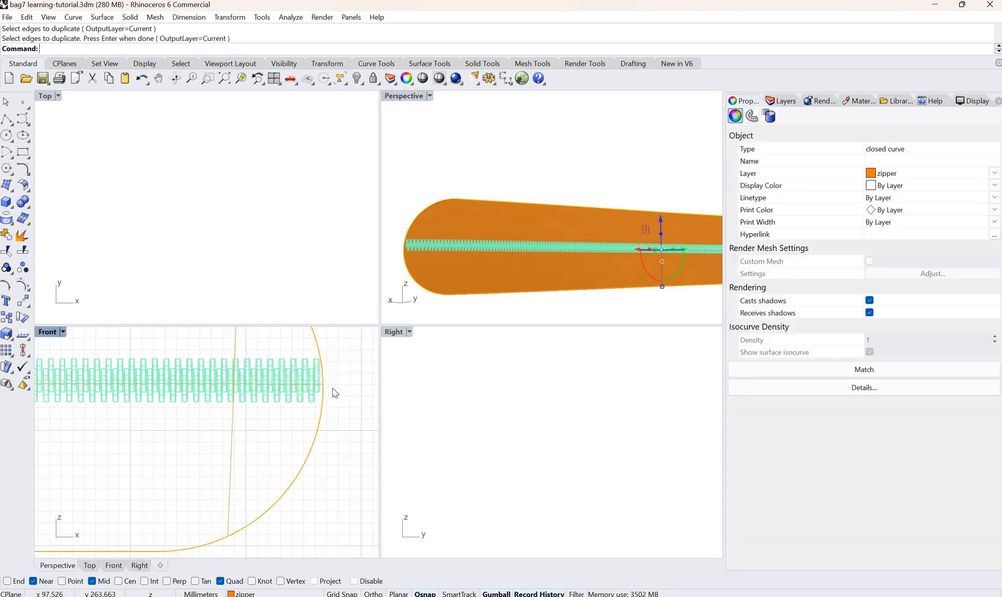
pyautogui.scroll(-4, 335, 393)
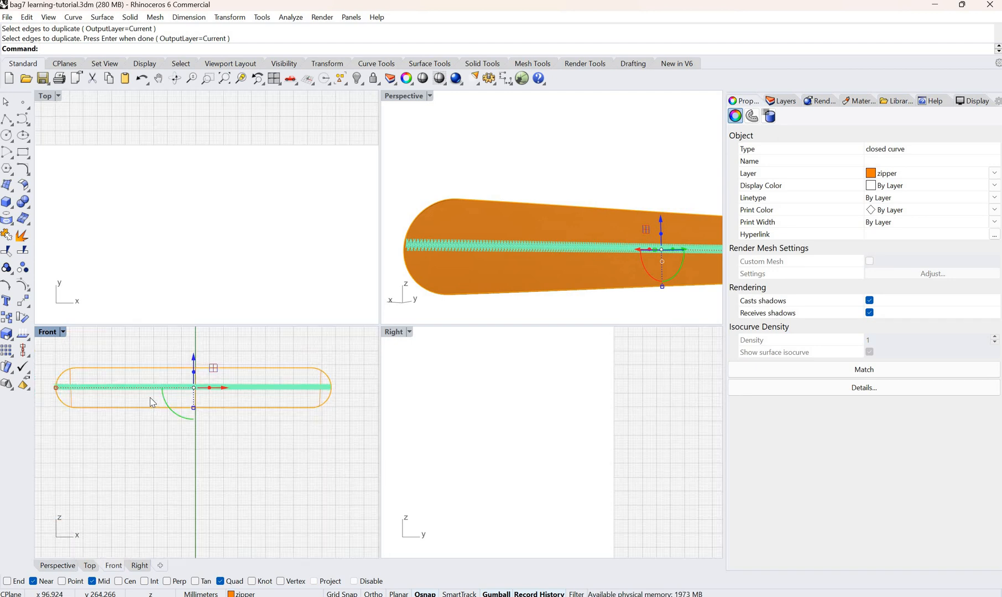
pyautogui.scroll(4, 99, 389)
pyautogui.scroll(-3, 99, 389)
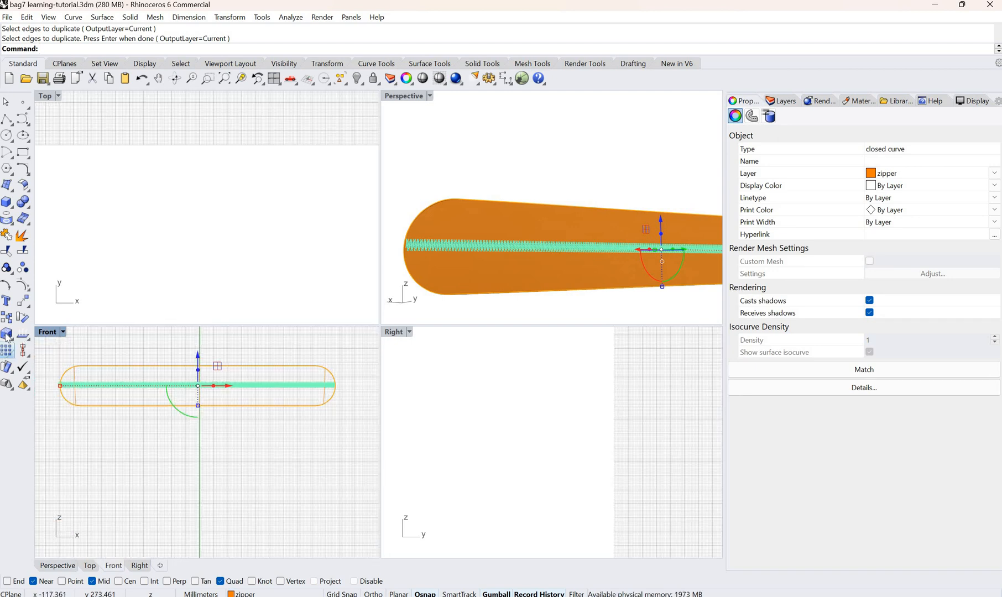
pyautogui.click(7, 334)
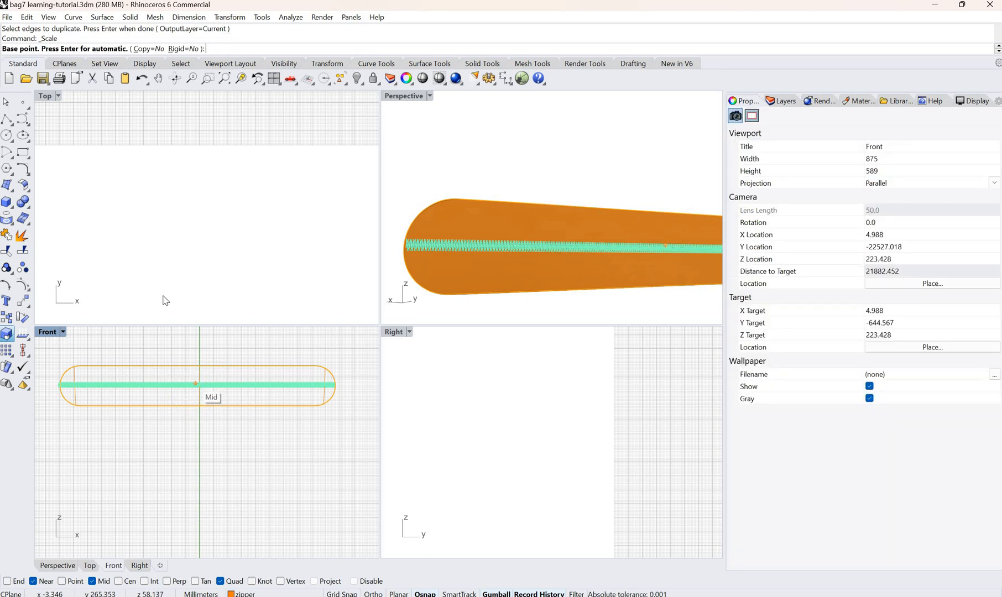
pyautogui.press('Escape')
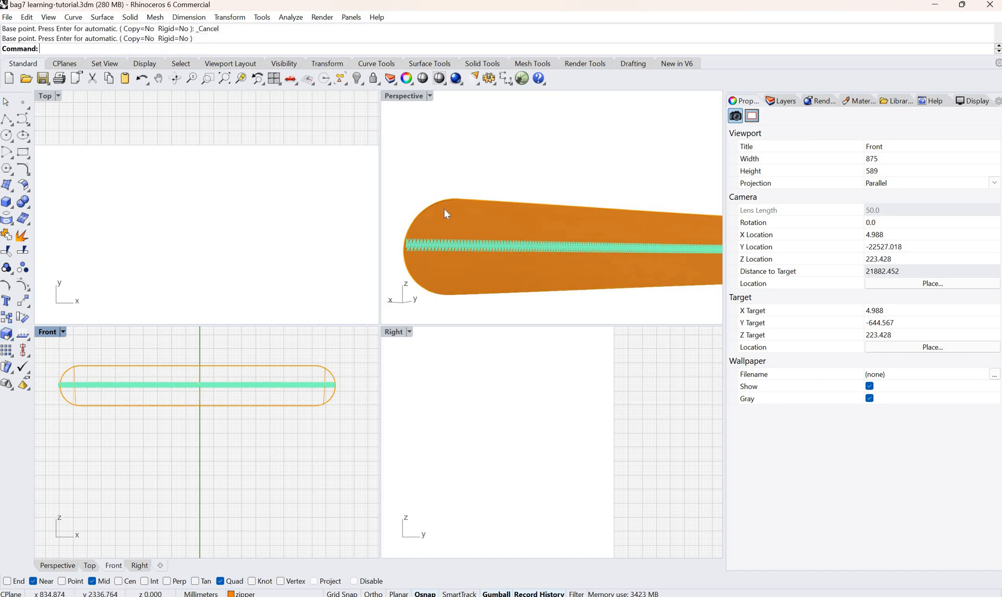
# Select the closed curve duplicated from the zipper's edge and scale it uniformly slightly outward about the zipper's midpoint
pyautogui.click(449, 200)
pyautogui.click(448, 199)
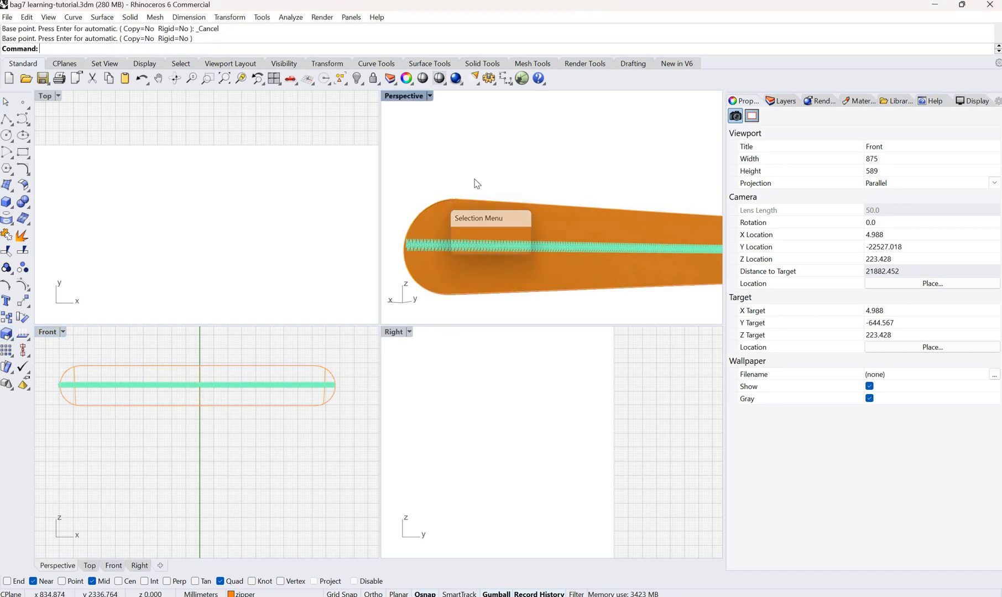
pyautogui.press('Escape')
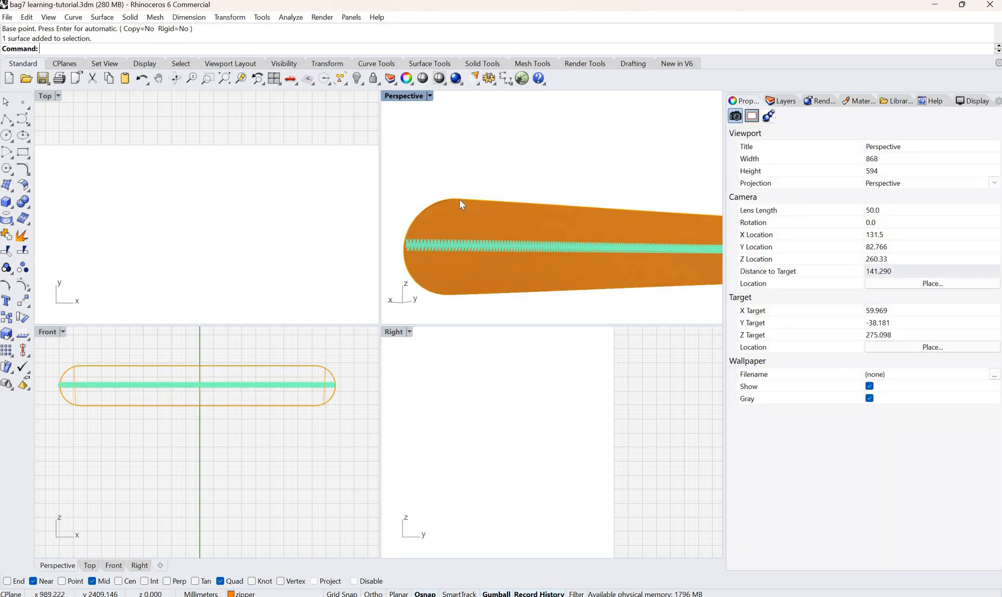
pyautogui.click(454, 198)
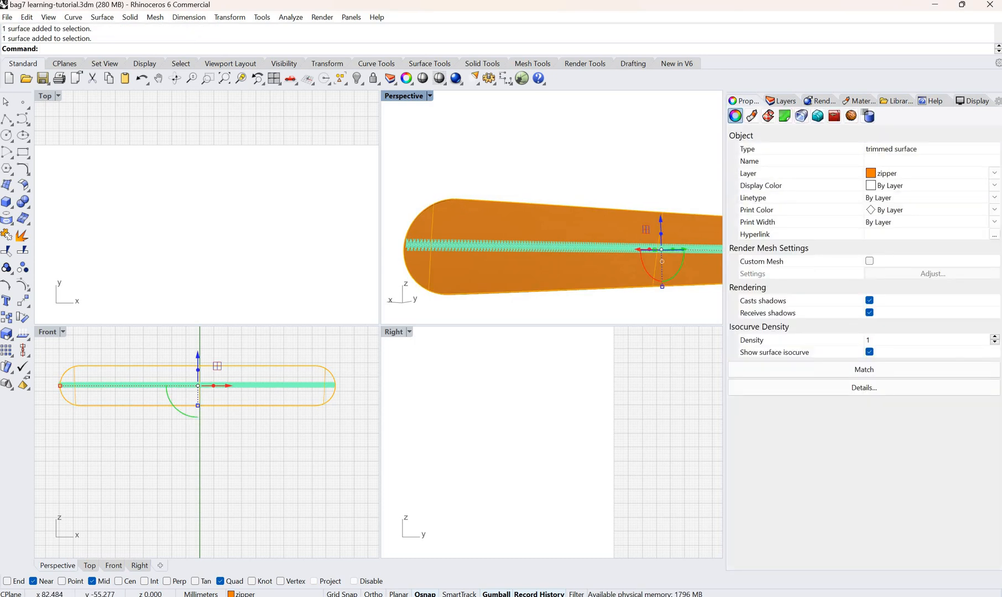
pyautogui.click(452, 199)
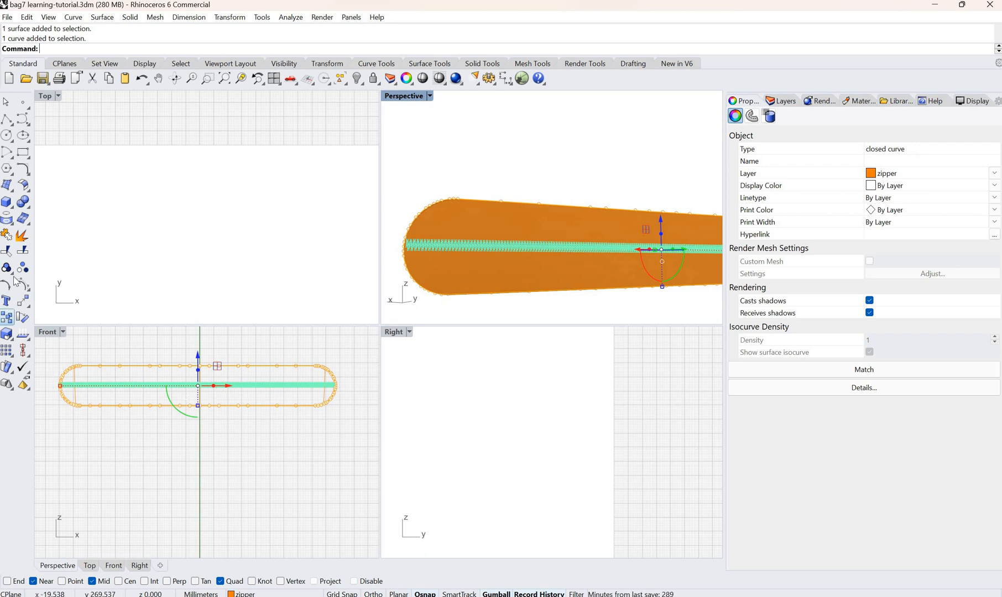
pyautogui.click(6, 334)
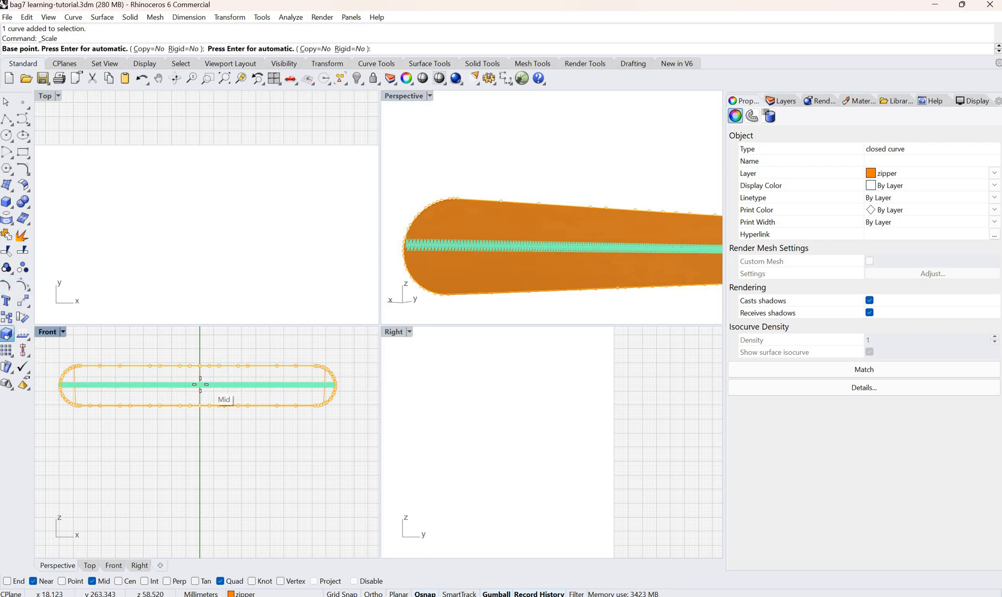
pyautogui.click(65, 387)
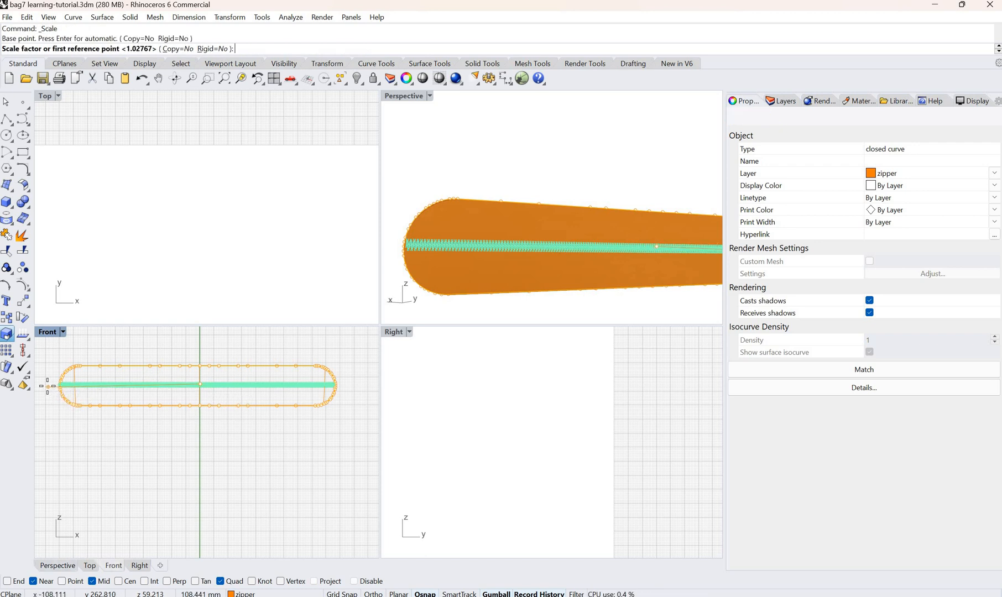
pyautogui.click(48, 384)
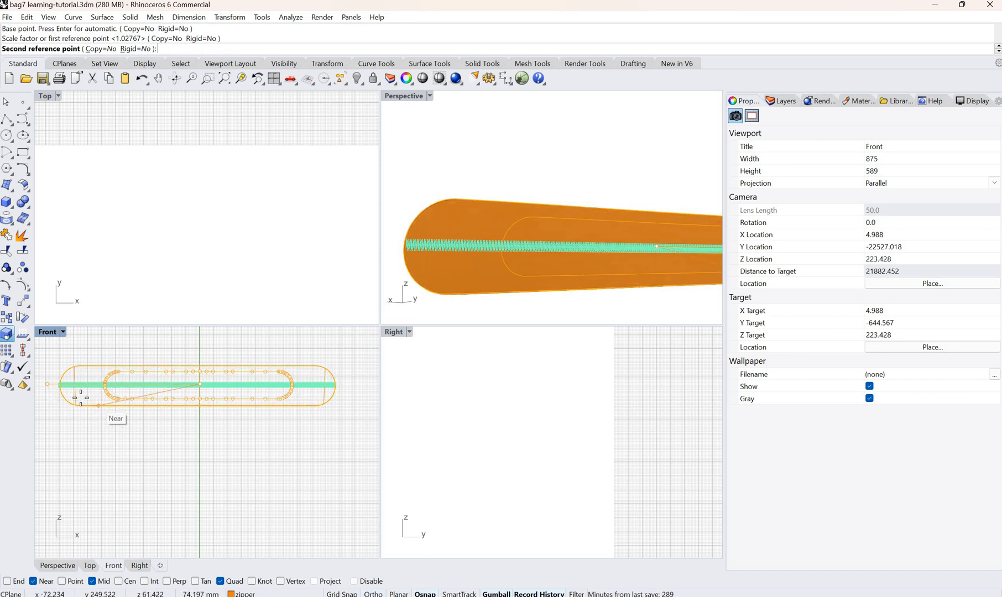
pyautogui.scroll(-5, 64, 400)
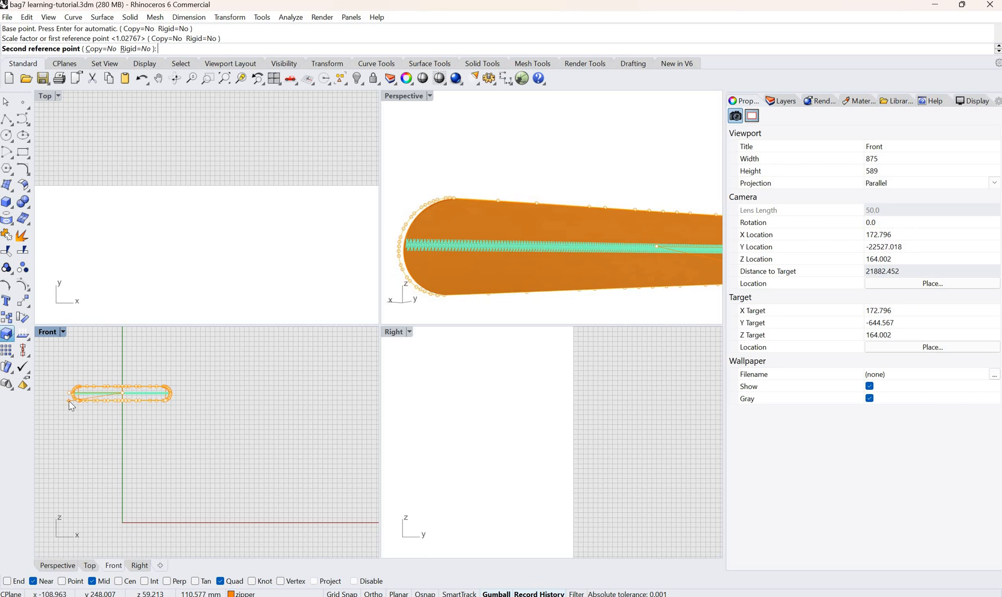
pyautogui.click(97, 406)
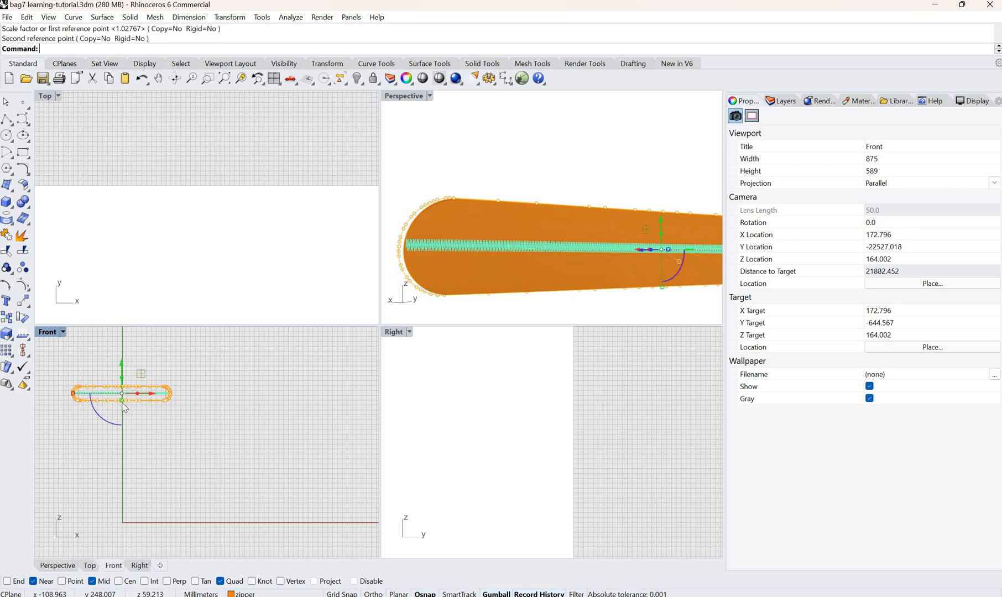
# Stretch the border curve vertically so it leaves a clear gap beyond the zipper surface's long edges, and deselect it
pyautogui.scroll(9, 125, 407)
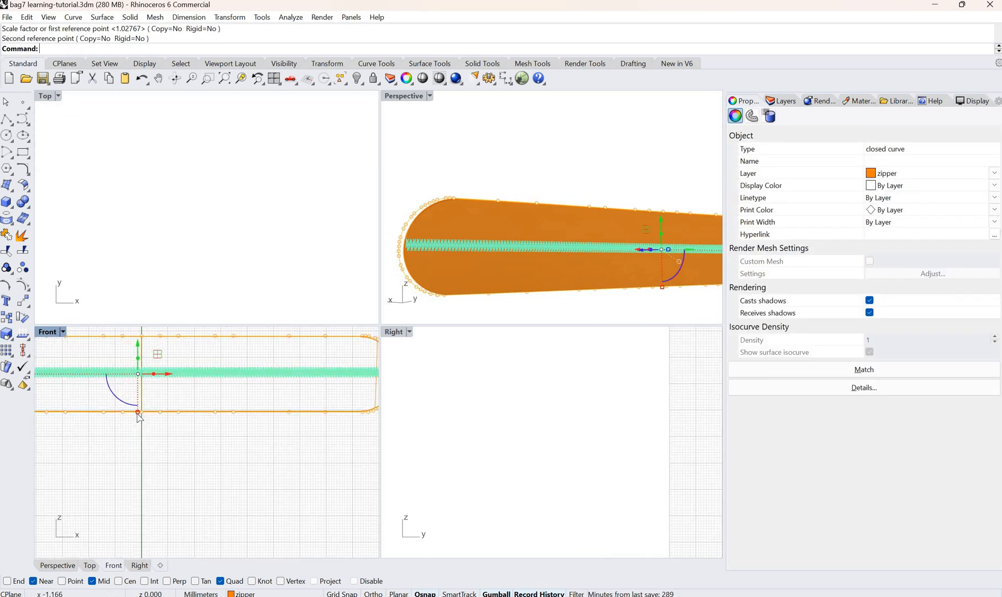
pyautogui.moveTo(137, 412); pyautogui.dragTo(138, 420)
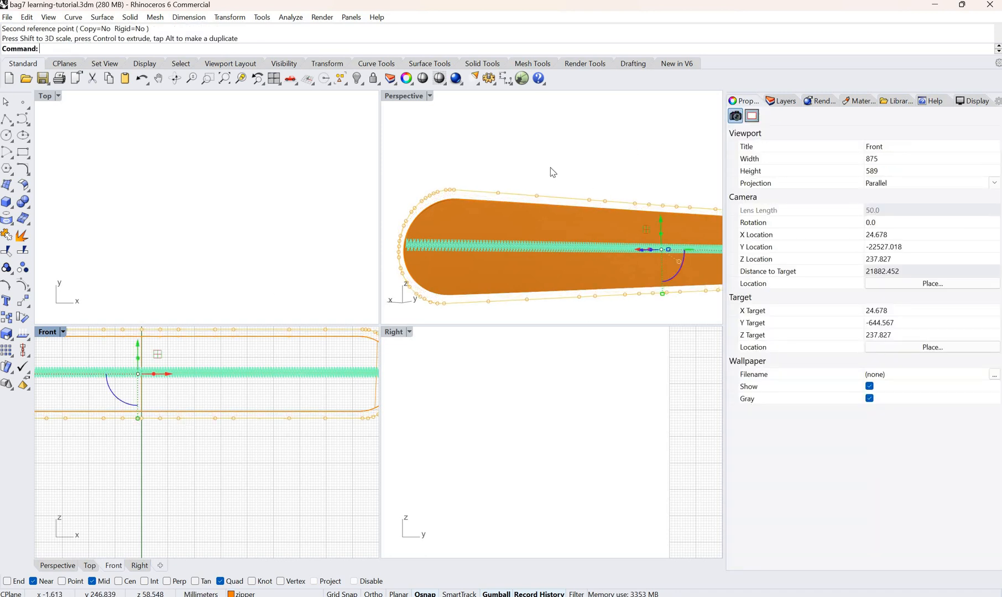
pyautogui.click(535, 202)
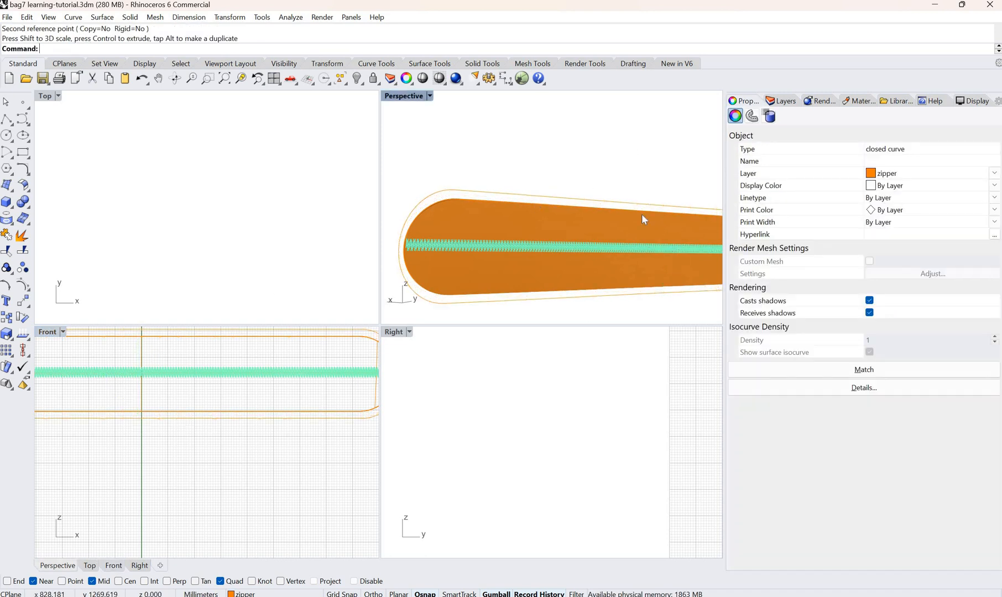
pyautogui.scroll(-4, 631, 211)
pyautogui.press('Escape')
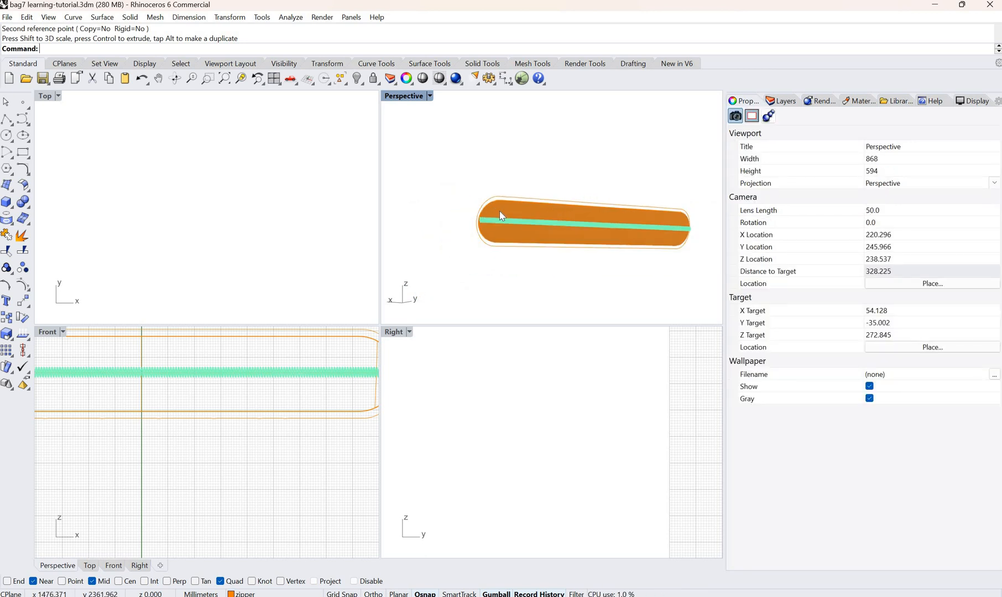
# Shrink the border curve's height slightly so its long sides sit closer to the zipper surface, and deselect it
pyautogui.scroll(5, 500, 210)
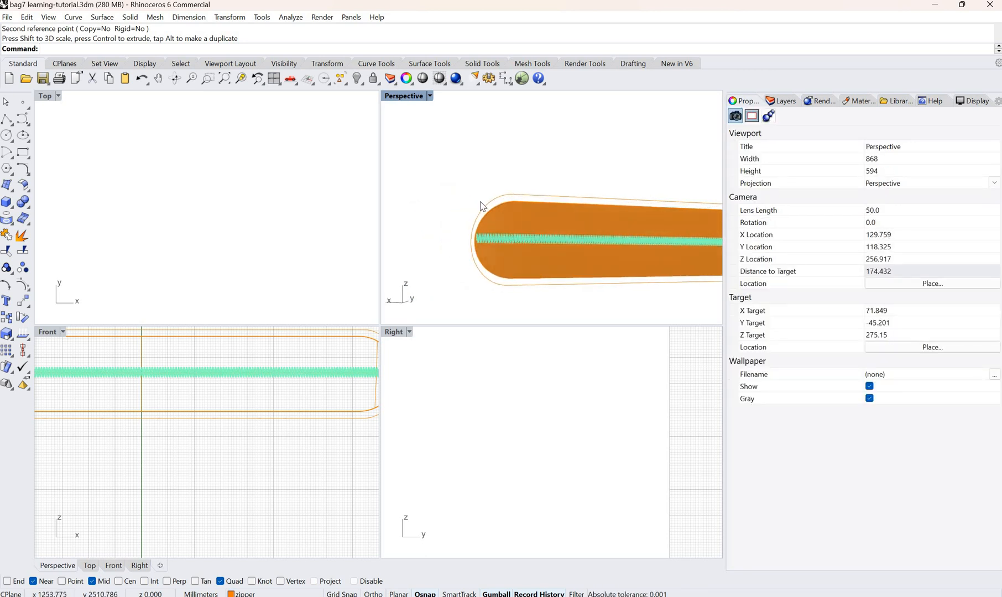
pyautogui.scroll(5, 505, 198)
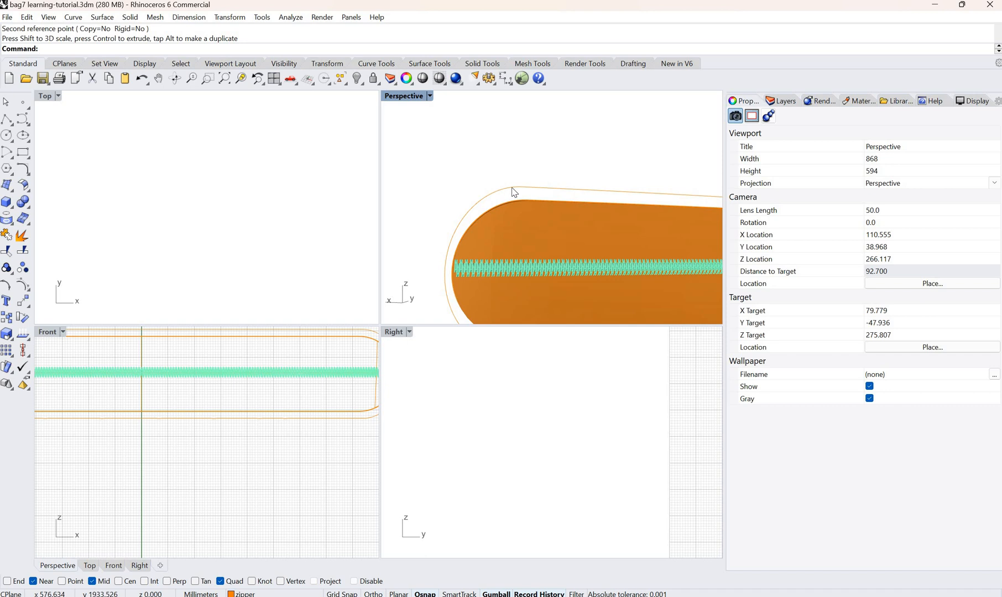
pyautogui.click(534, 200)
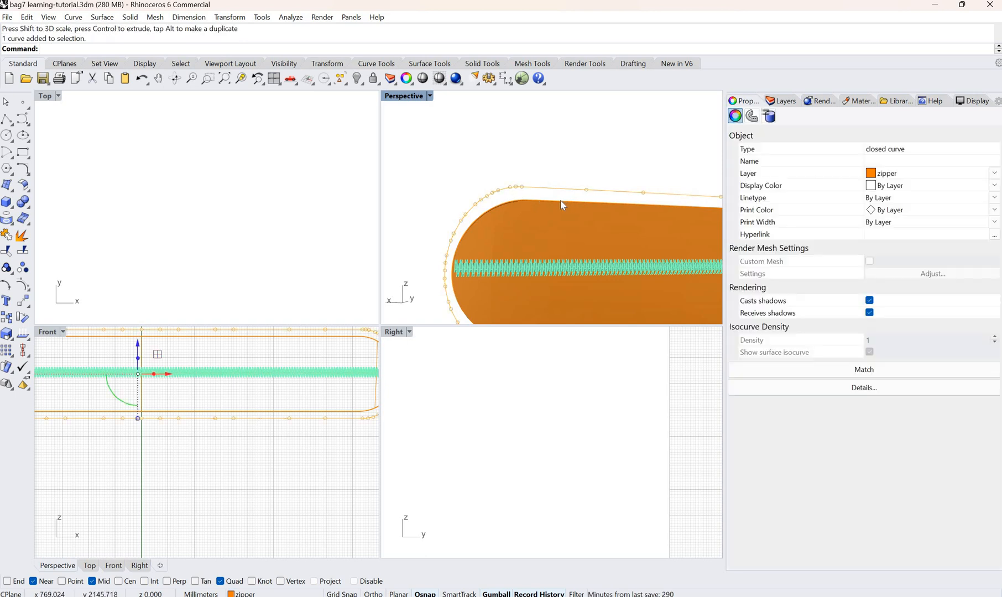
pyautogui.scroll(-2, 718, 286)
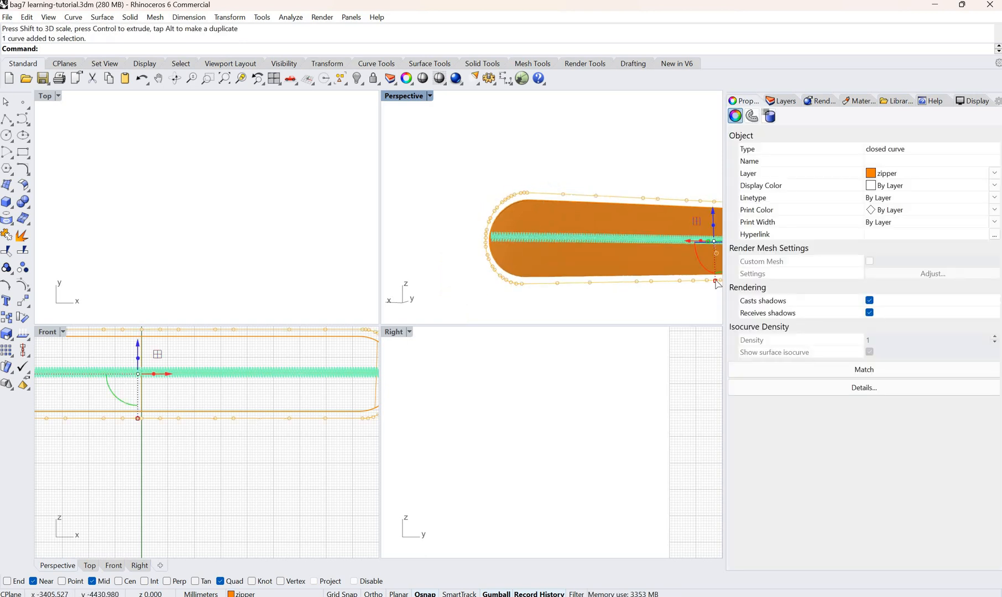
pyautogui.moveTo(715, 280); pyautogui.dragTo(714, 278)
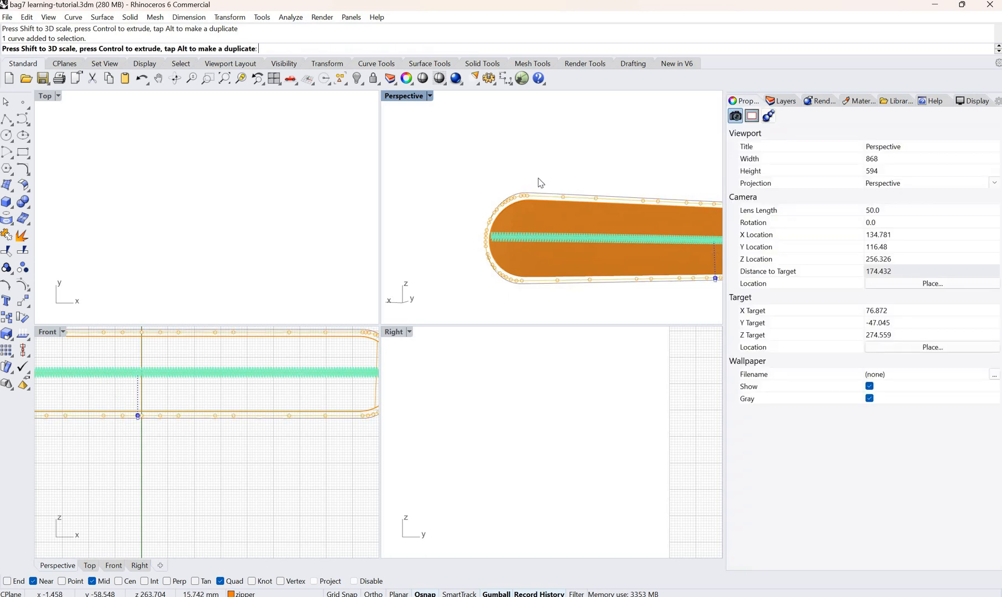
pyautogui.press('Escape')
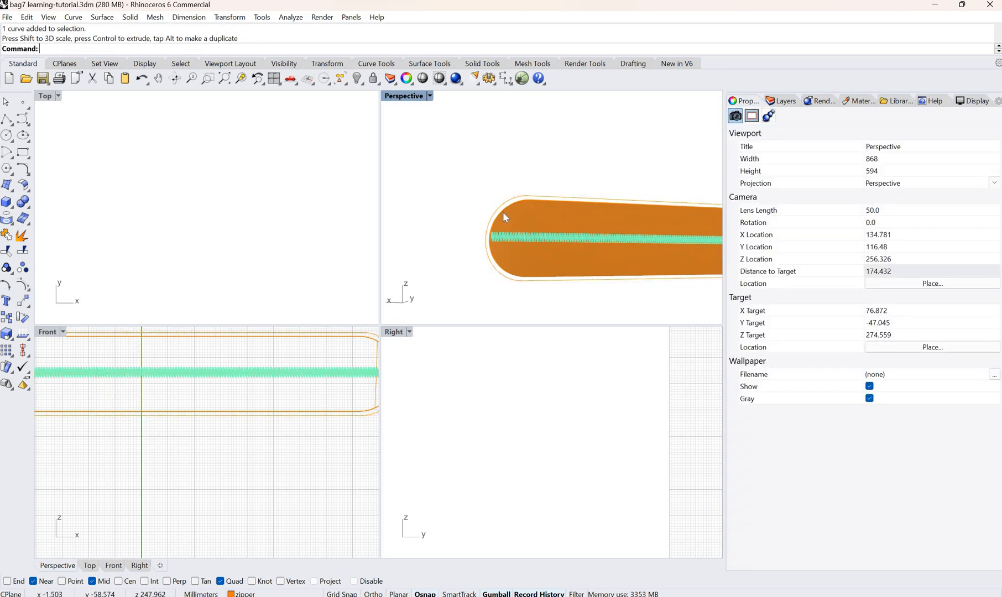
# Create a sphere of radius 1 mm with the AroundCurve option, centred on the border curve's upper side near its rounded end
pyautogui.scroll(3, 502, 212)
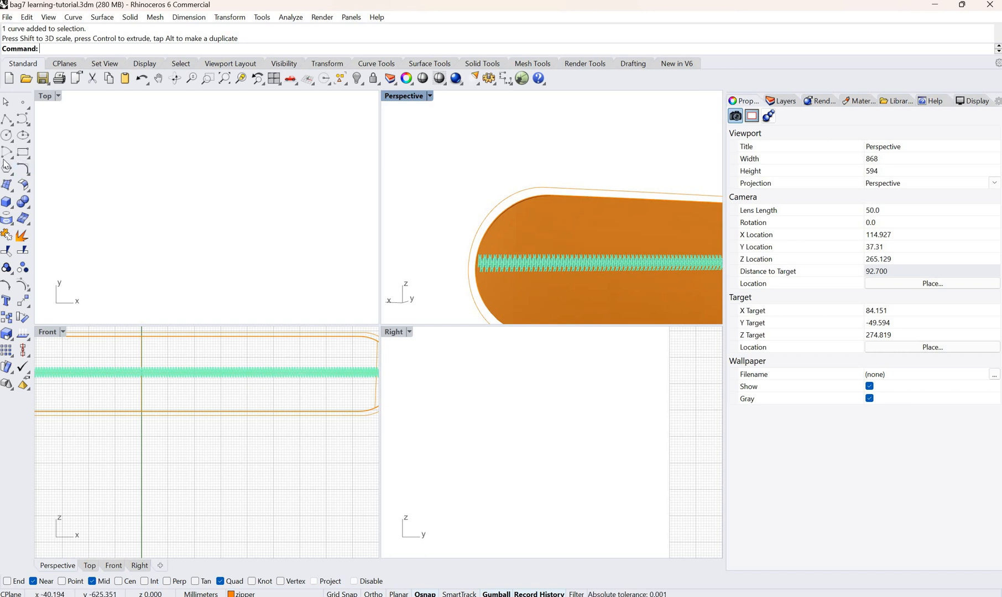
pyautogui.click(11, 206)
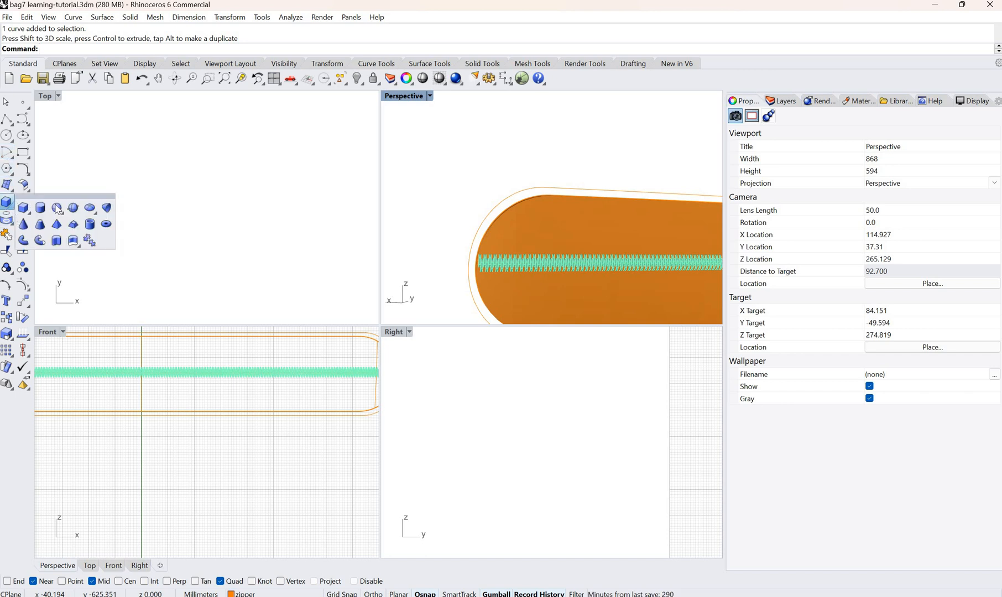
pyautogui.click(255, 53)
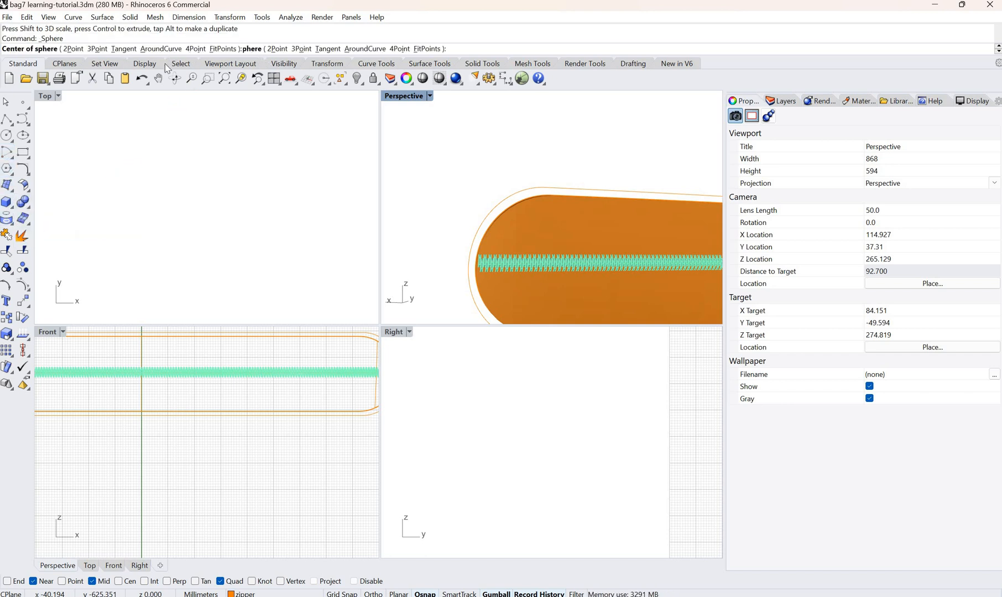
pyautogui.write('a')
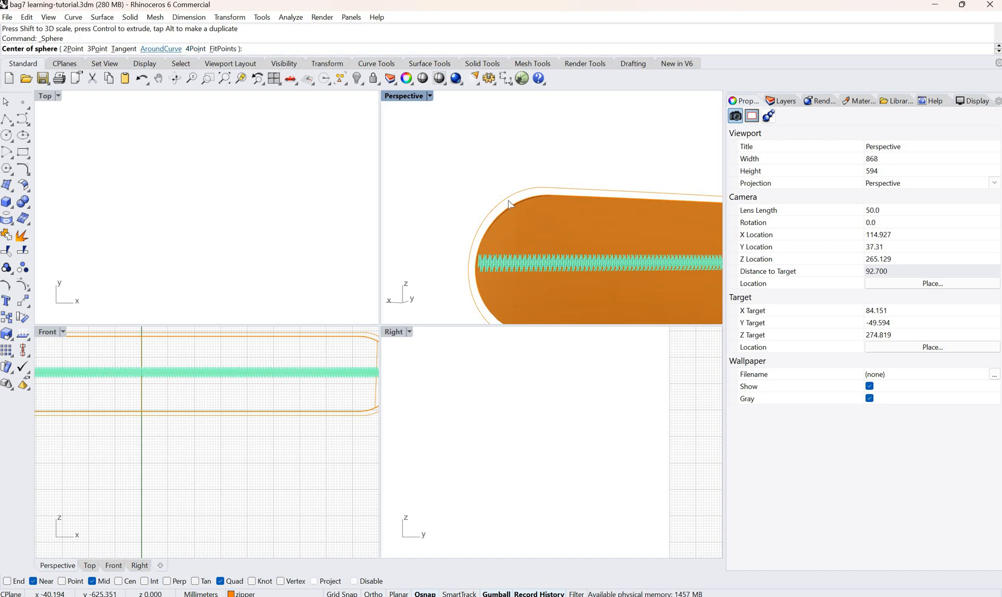
pyautogui.press('Return')
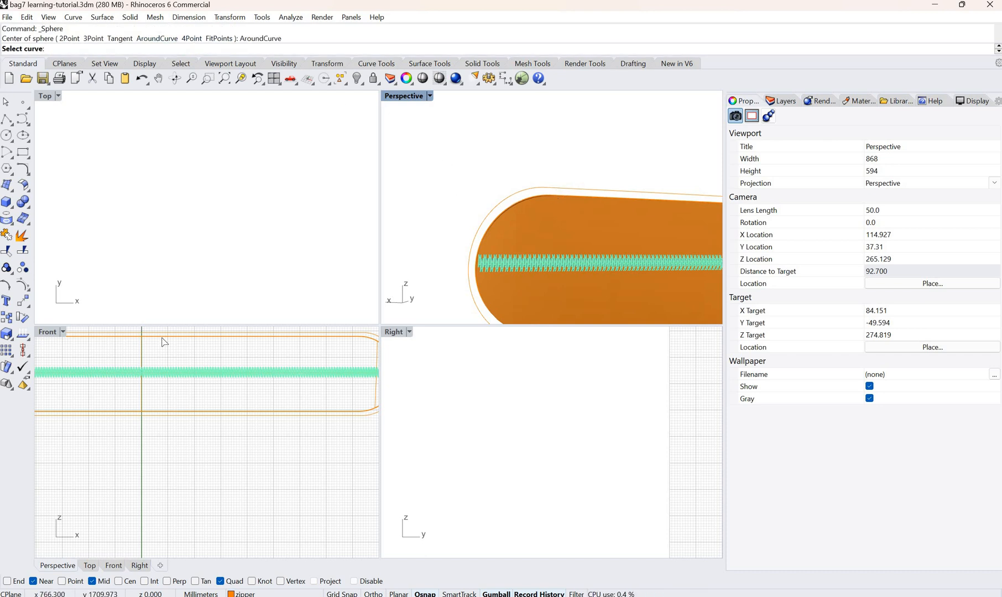
pyautogui.scroll(-10, 162, 341)
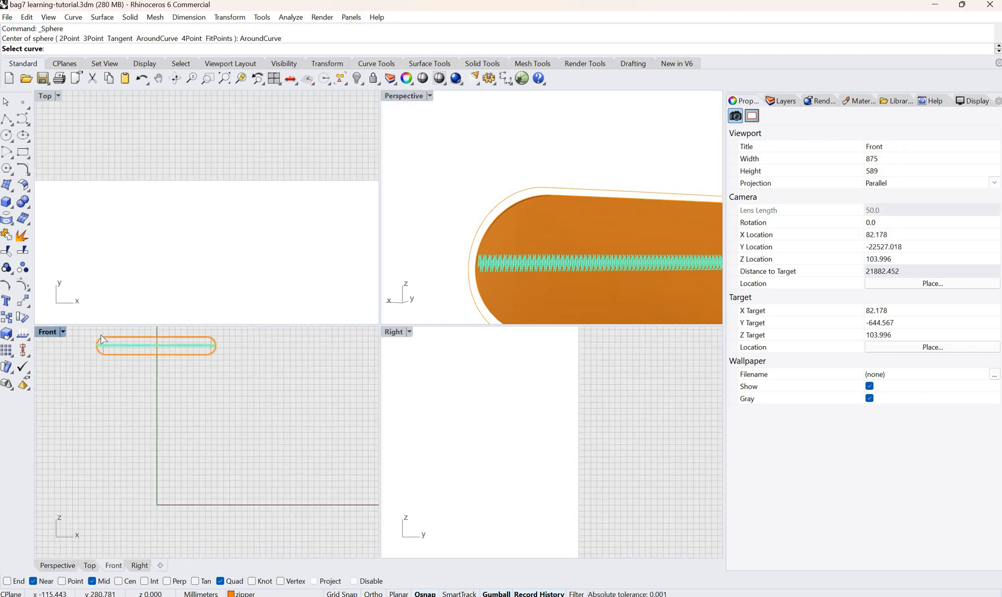
pyautogui.scroll(10, 102, 342)
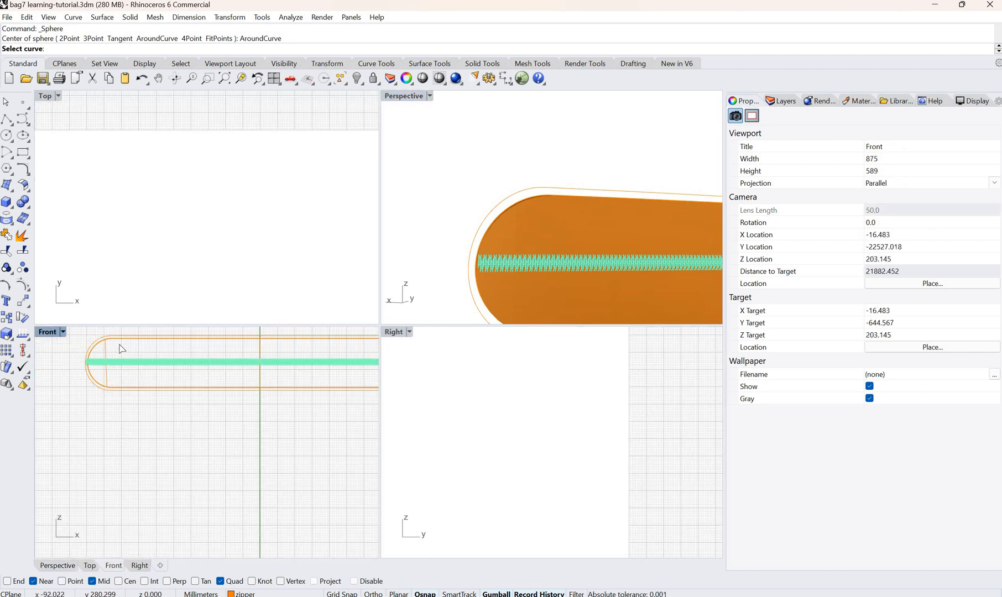
pyautogui.click(153, 335)
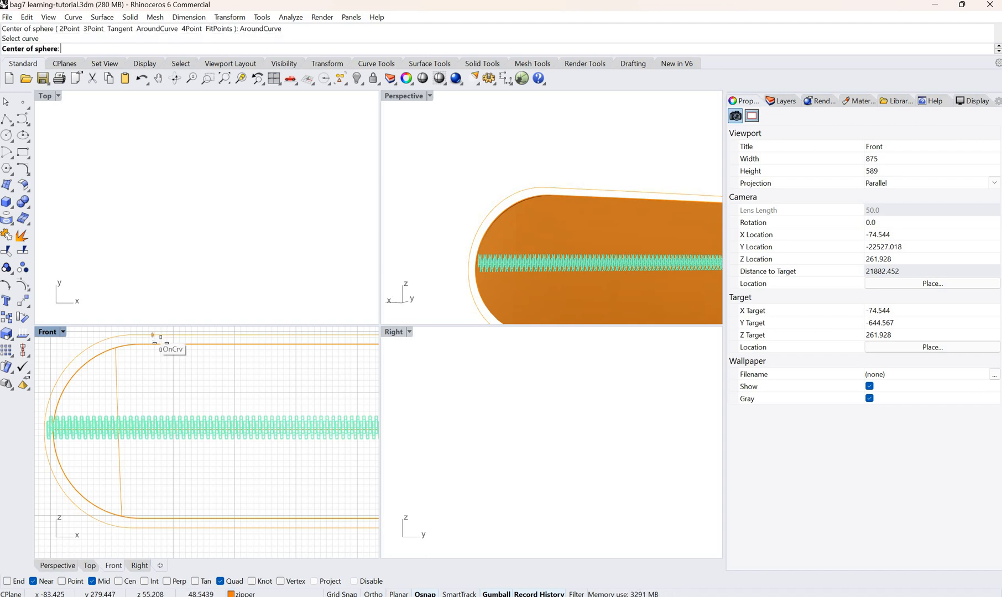
pyautogui.click(161, 344)
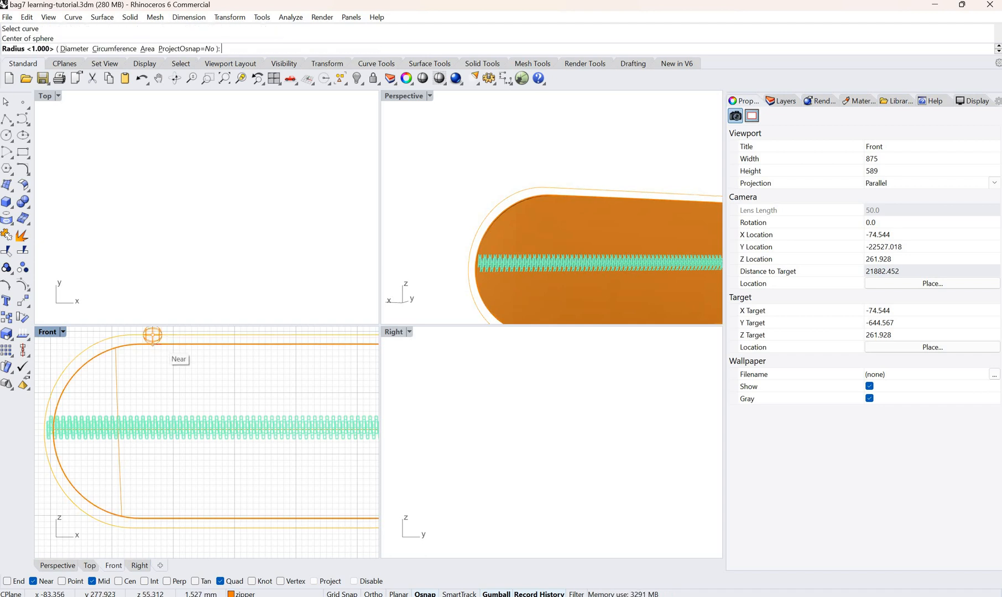
pyautogui.write('1')
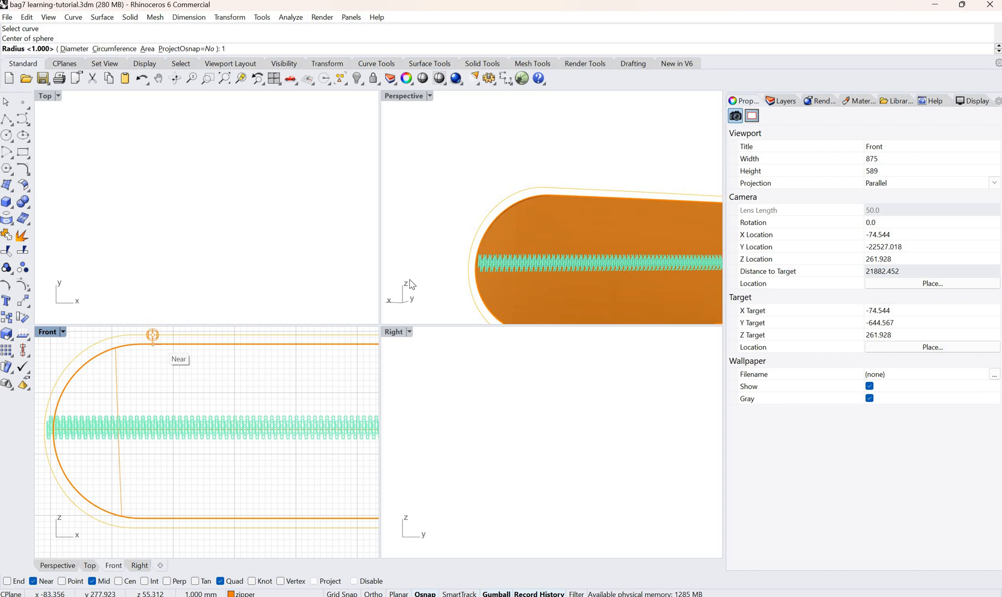
pyautogui.press('Return')
pyautogui.scroll(-5, 541, 238)
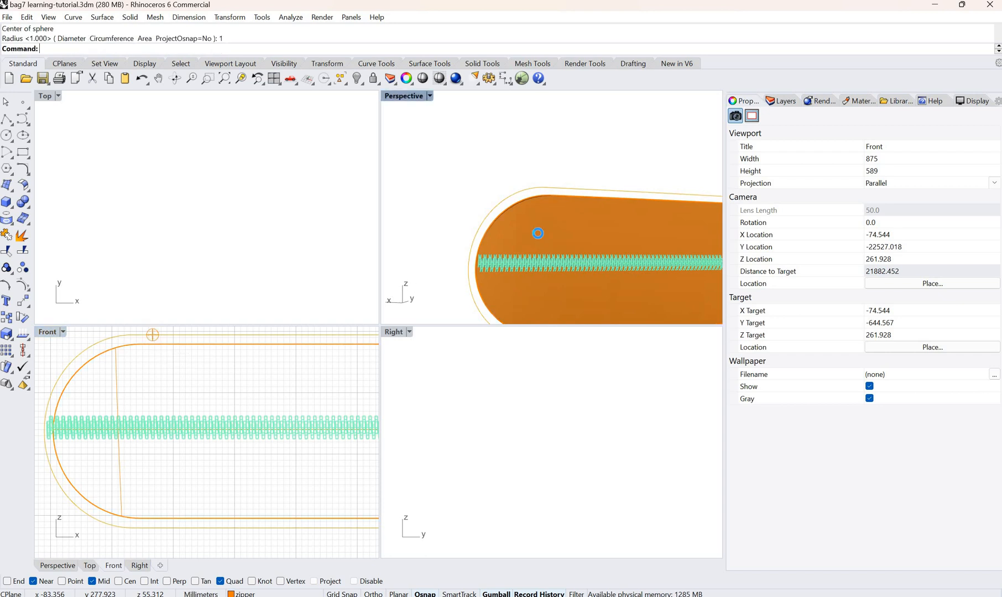
pyautogui.scroll(-5, 609, 246)
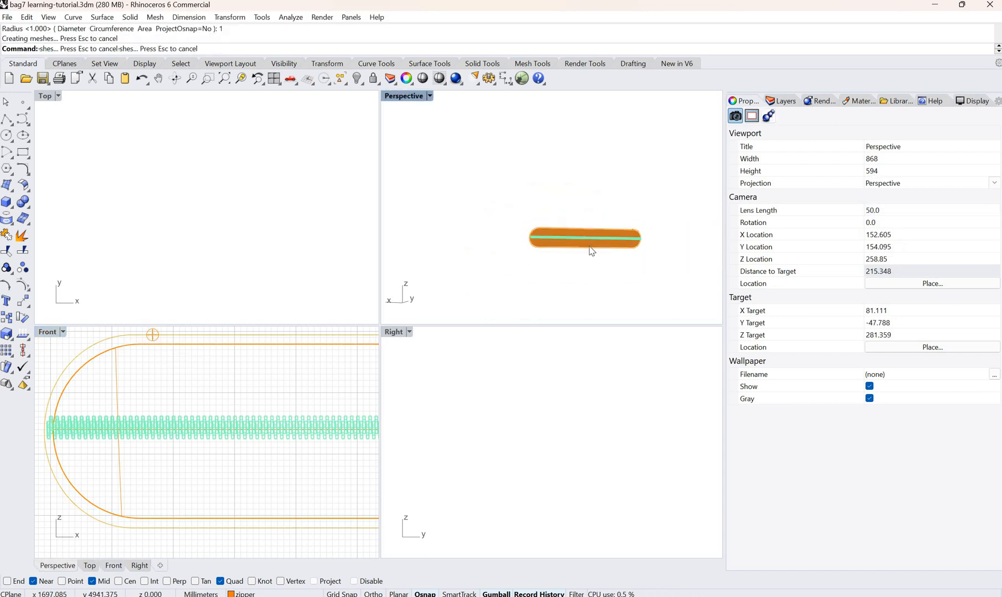
pyautogui.scroll(5, 553, 204)
pyautogui.scroll(10, 561, 207)
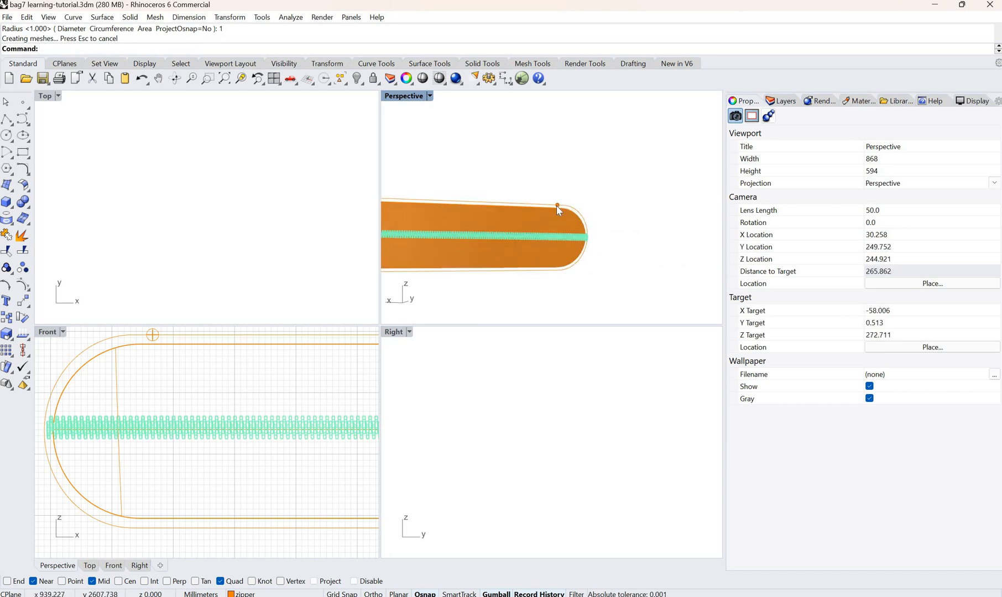
pyautogui.scroll(6, 568, 211)
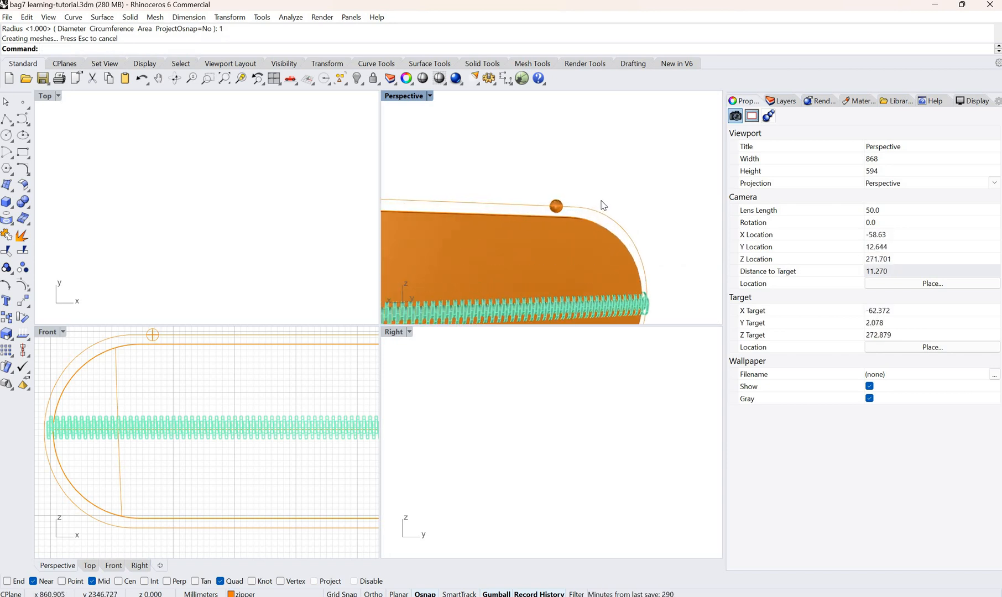